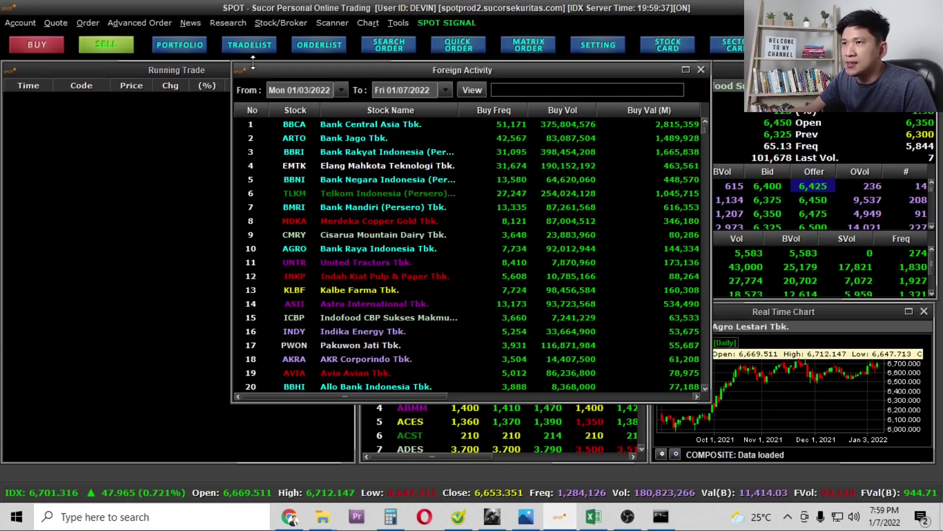
Load the foreign activity list for the period 01/03/2022 to 01/07/2022.
left_click(471, 92)
left_click(341, 90)
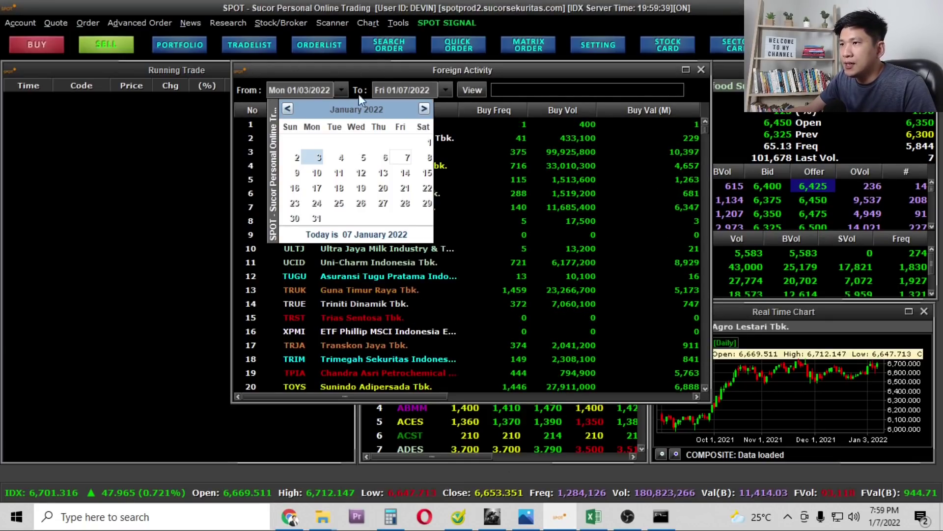
left_click(316, 158)
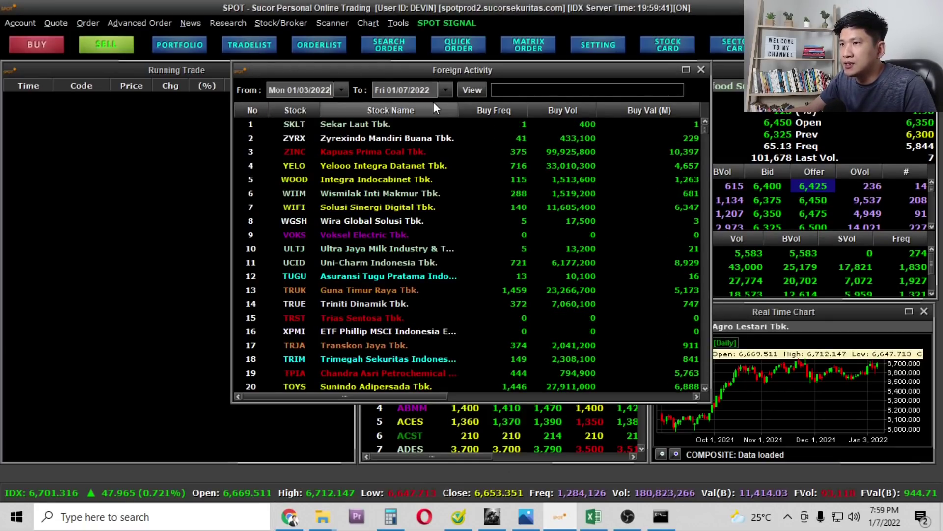
left_click(473, 90)
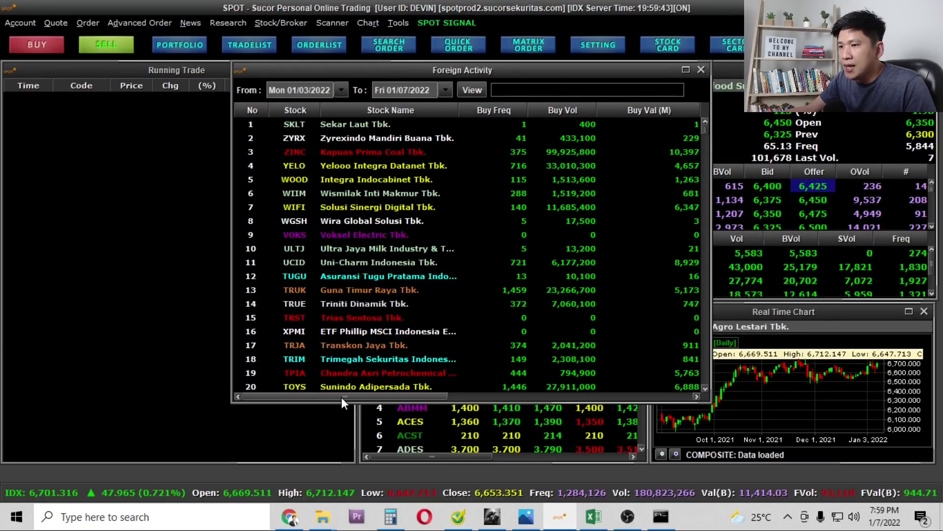
Sort the foreign activity list by Net Val (M) with the largest net buys first, and compare the stocks with their net values.
left_click_drag(341, 397, 652, 387)
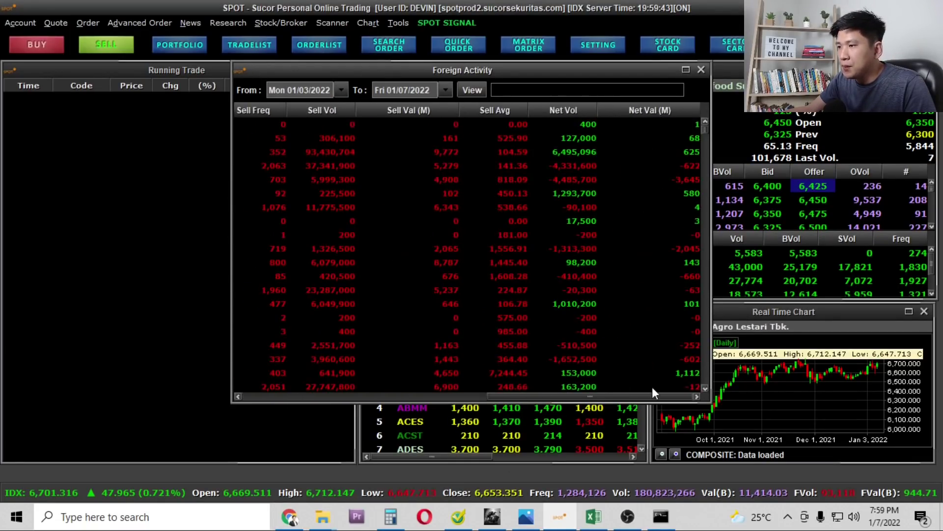
left_click(644, 110)
left_click_drag(581, 395, 306, 394)
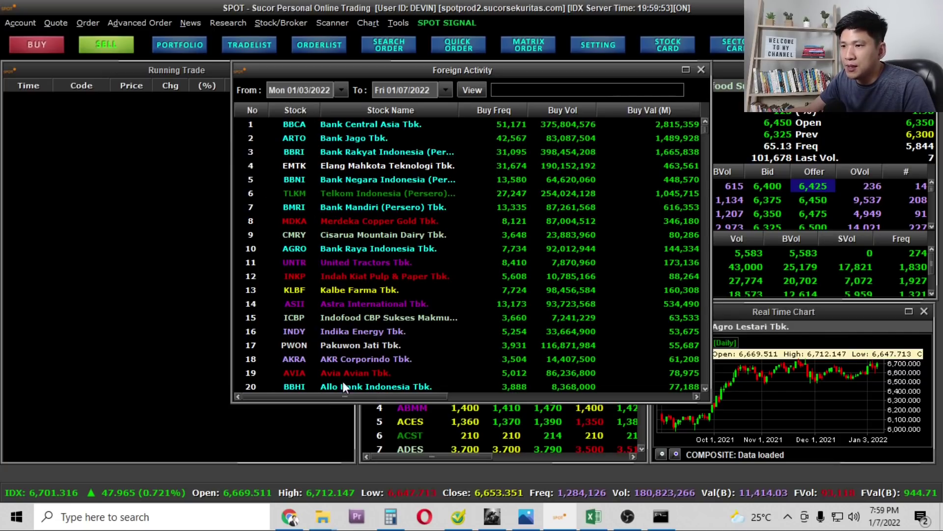
left_click_drag(318, 393, 589, 361)
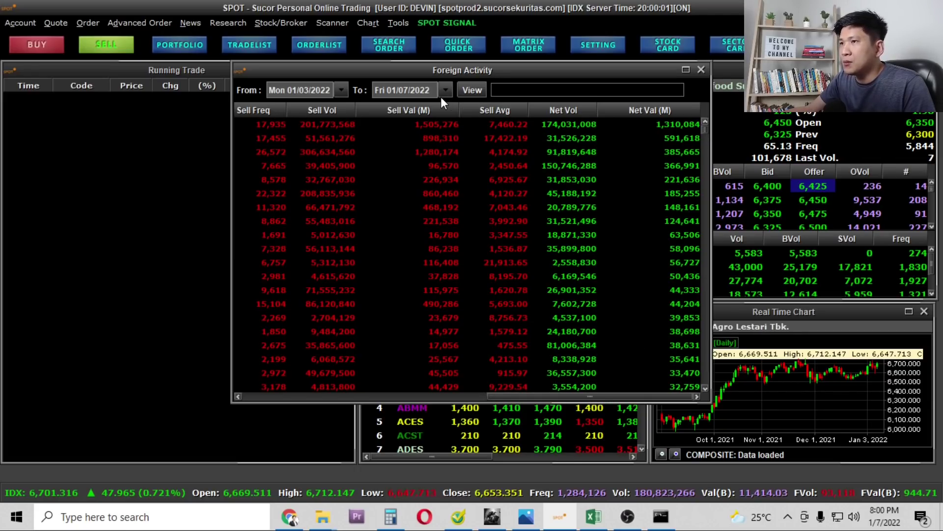
Reverse the Net Val (M) sort to put the largest net foreign sells first, and review the stock names.
left_click(648, 111)
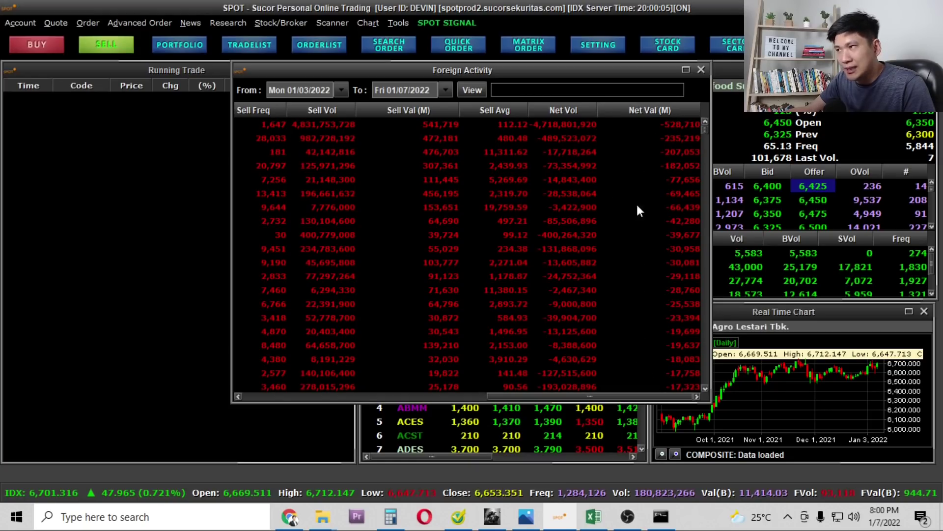
left_click_drag(568, 396, 261, 396)
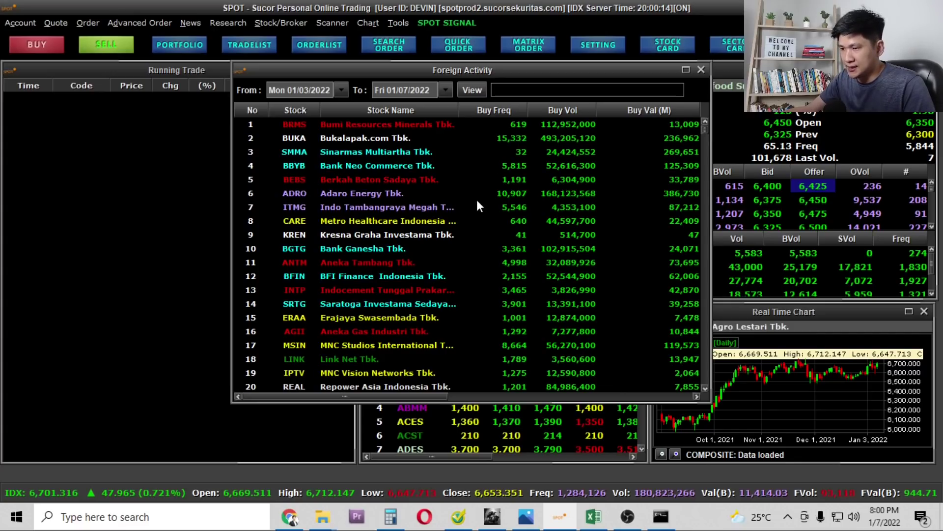
Switch to the DailyStockAnalysis.xlsx workbook in Excel and look over the two stock tables on the Record sheet.
left_click(290, 517)
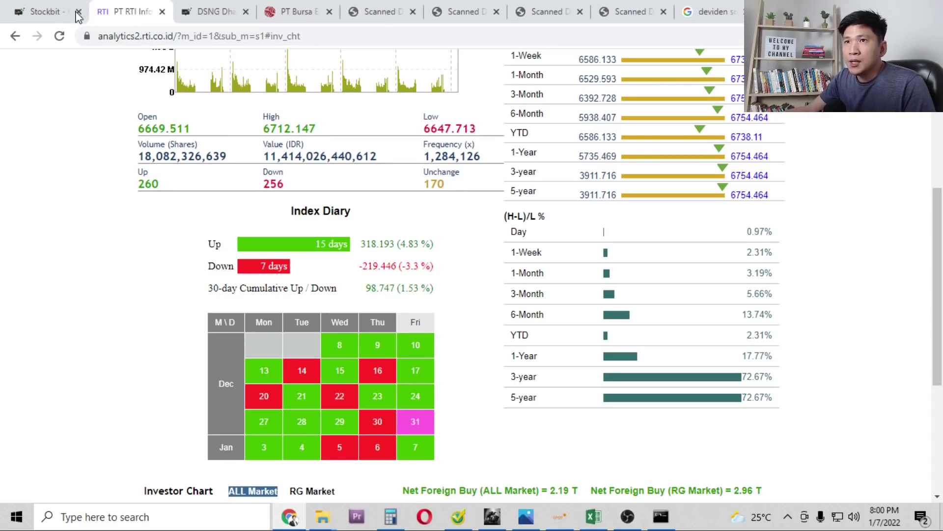
left_click(593, 516)
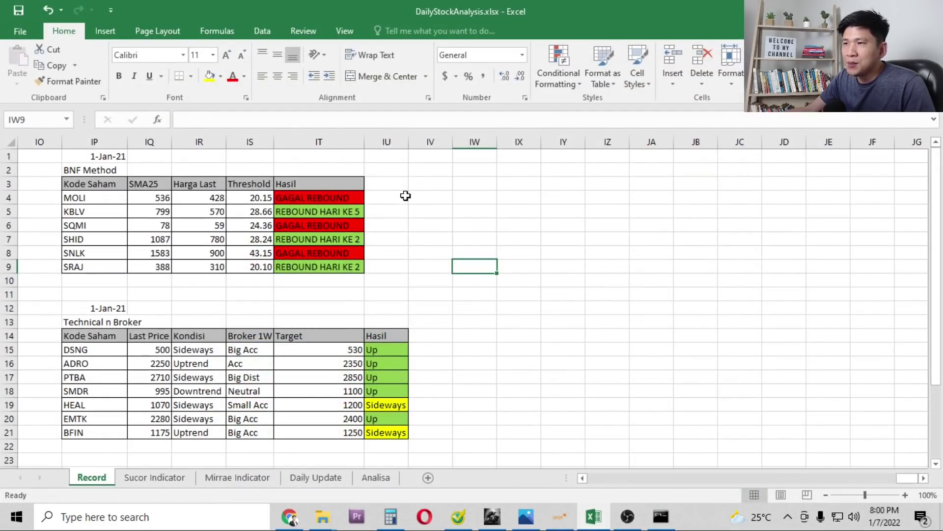
left_click(444, 196)
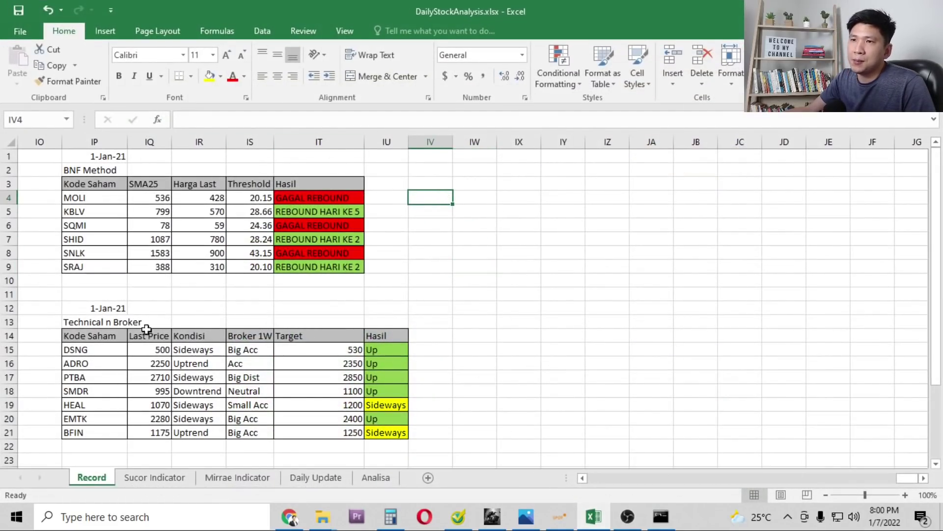
left_click(442, 292)
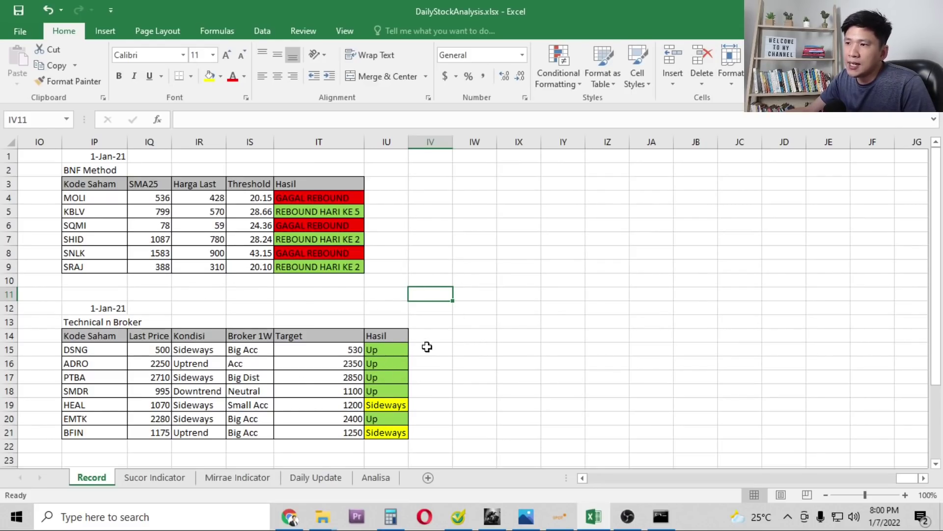
left_click(464, 296)
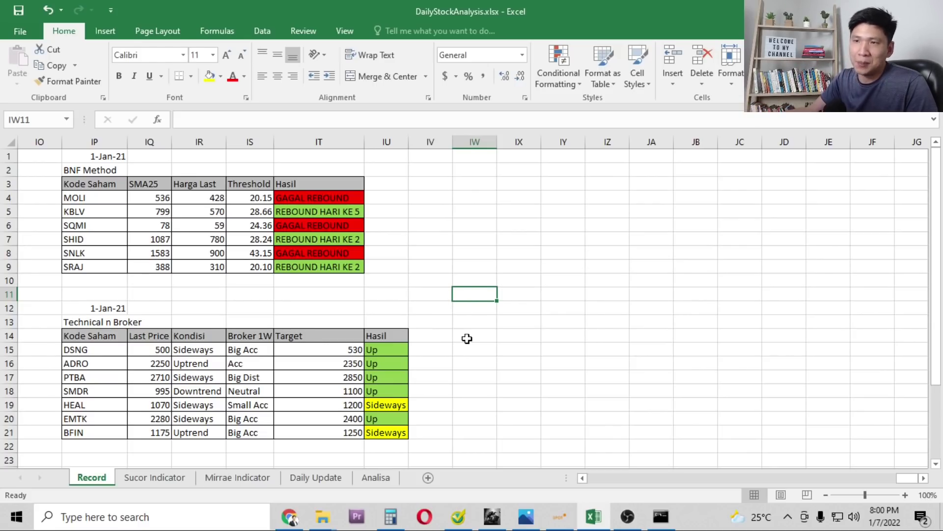
Review the Hasil outcomes of the stocks in the BNF Method table, including KBLV, SHID, SRAJ and MOLI.
left_click(87, 172)
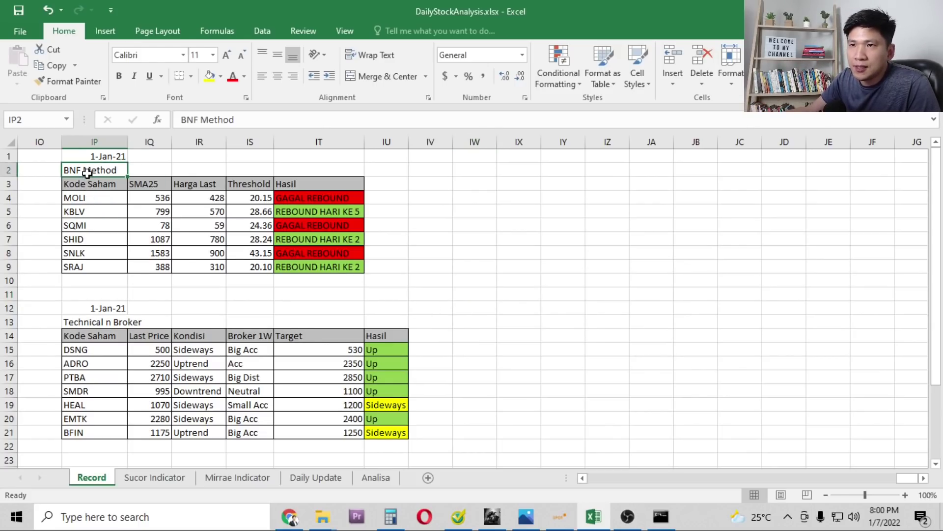
left_click(94, 212)
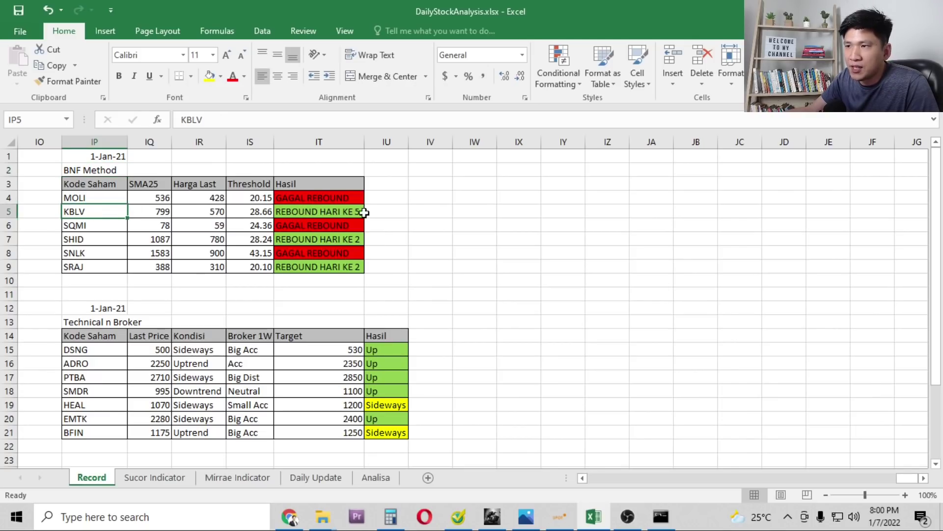
left_click(94, 250)
left_click(93, 237)
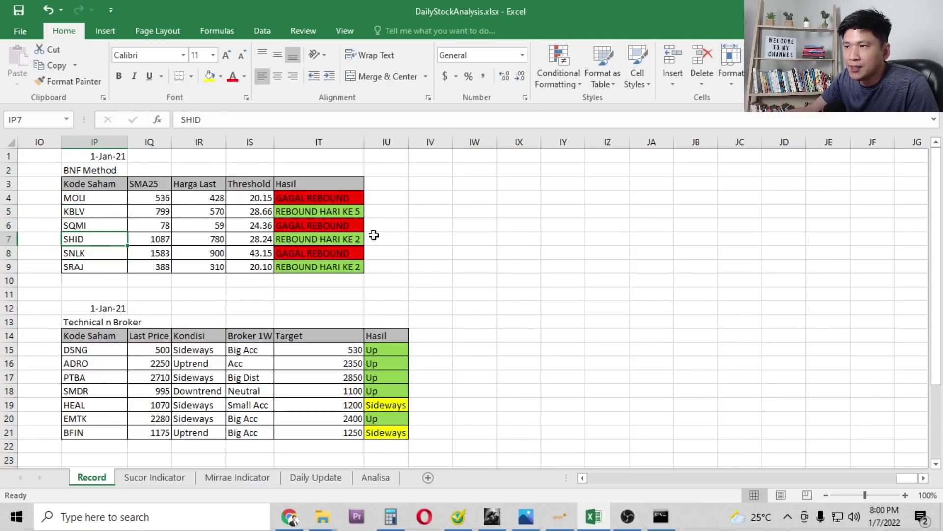
left_click(109, 267)
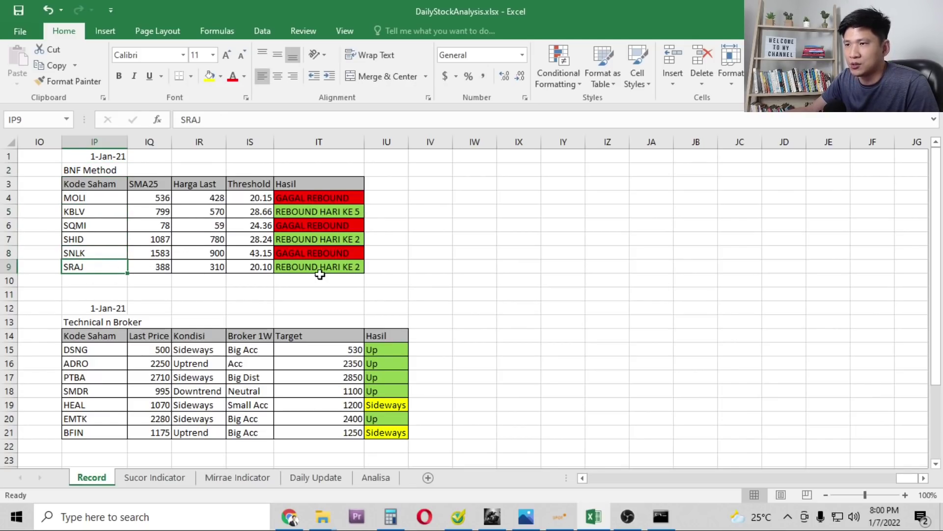
left_click(98, 198)
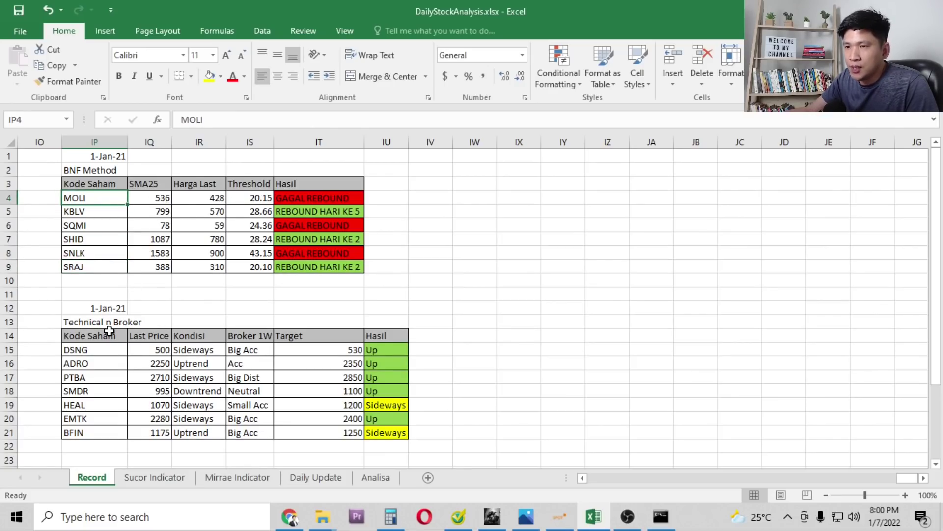
Examine the Technical n Broker table, checking the DSNG row and its Hasil entry.
left_click(87, 321)
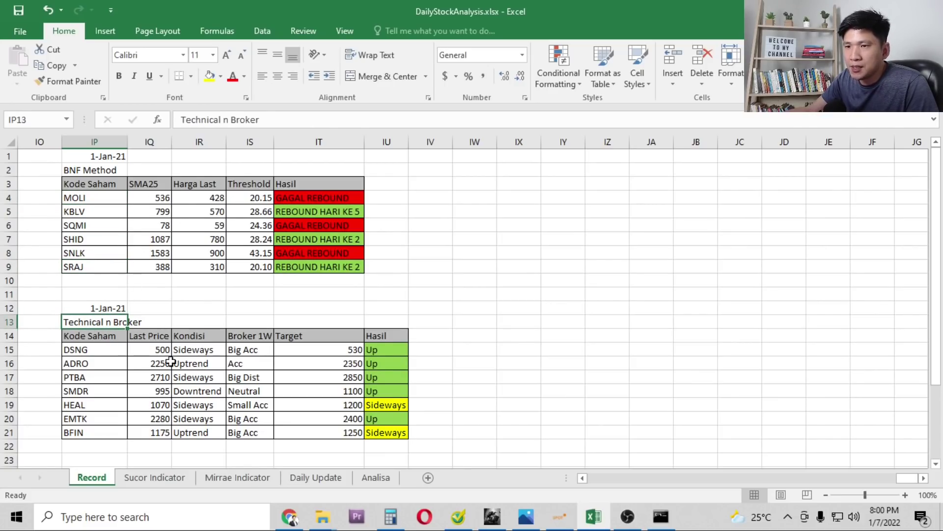
left_click(102, 350)
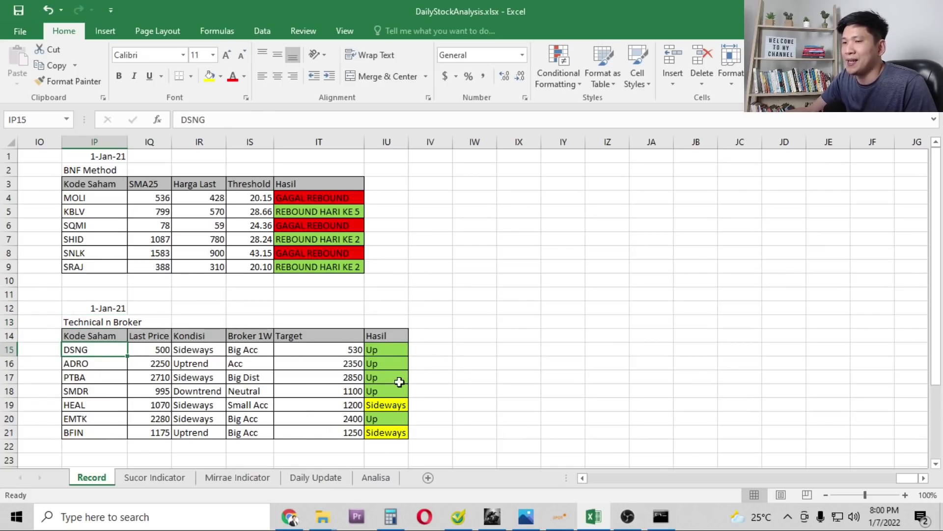
left_click(396, 349)
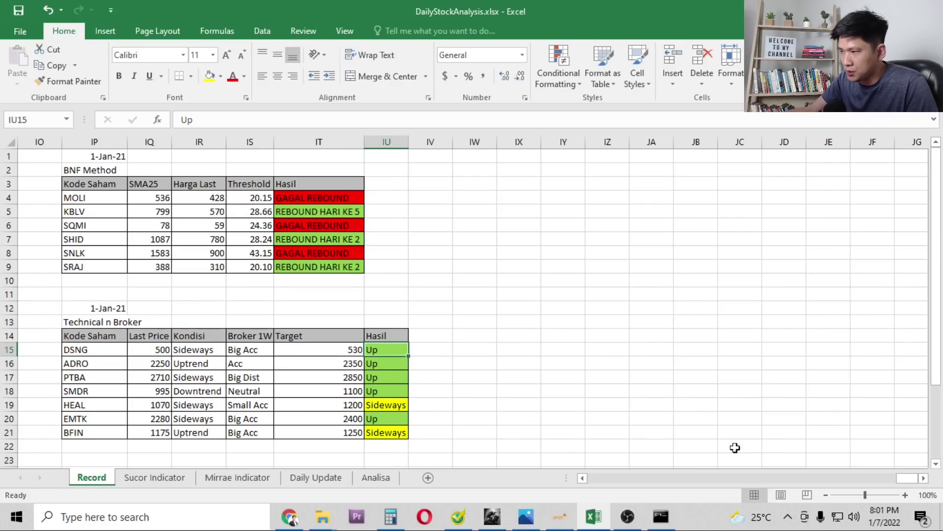
left_click(107, 349)
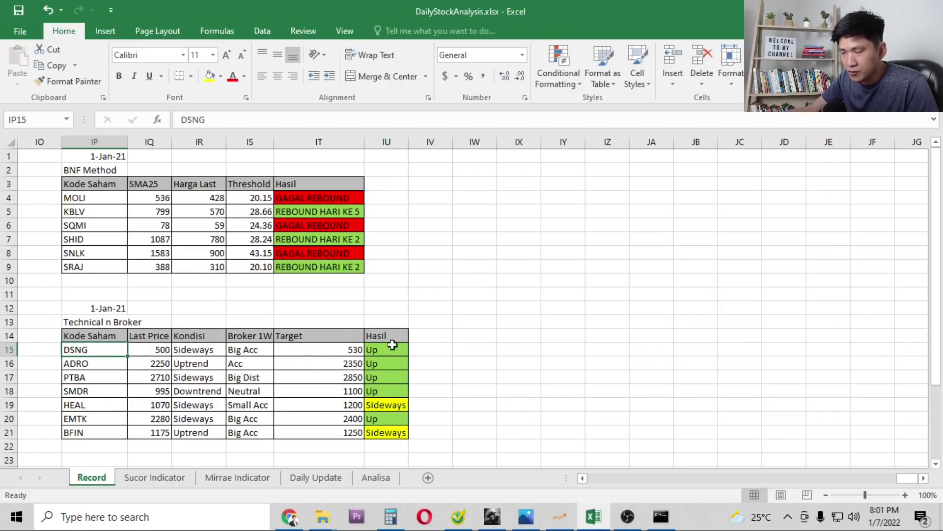
Switch to Stockbit in Chrome and bring up the DSNG daily chart, with its latest candles in view.
left_click(290, 516)
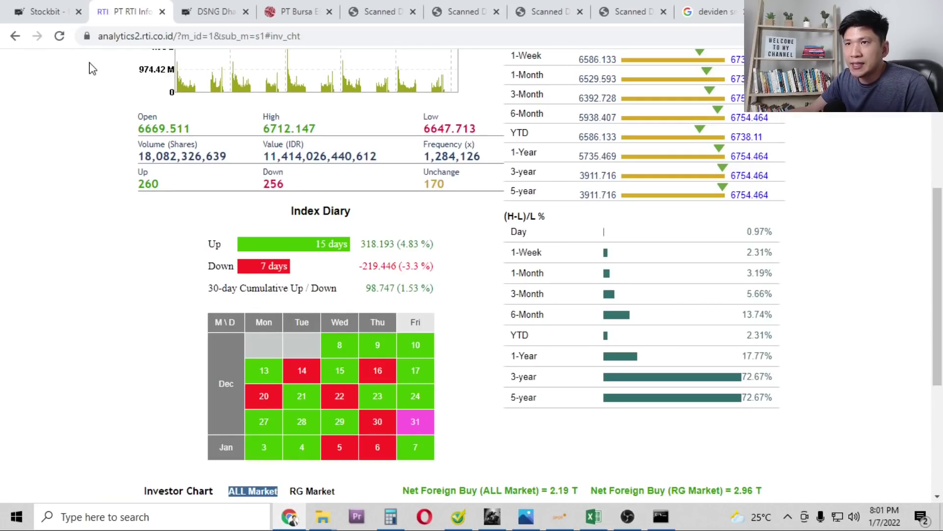
left_click(209, 11)
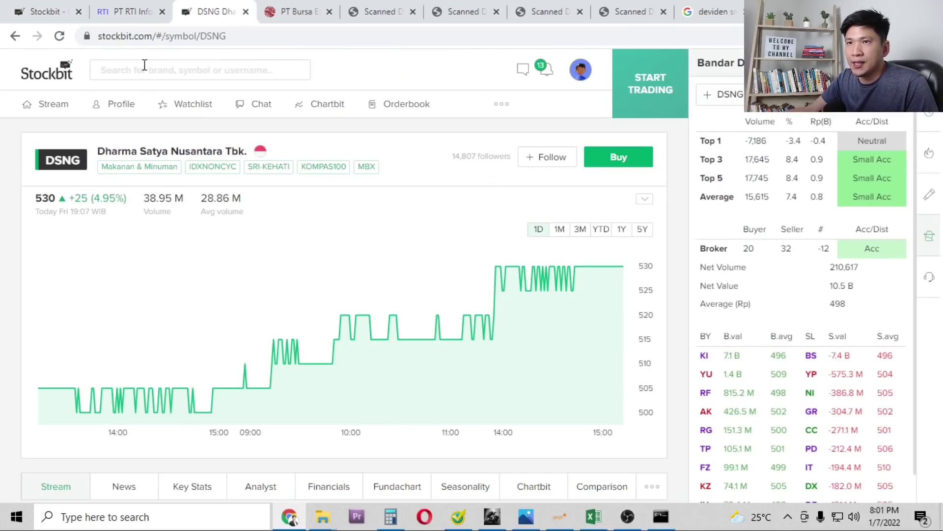
left_click(7, 11)
left_click(70, 66)
type("DSNG")
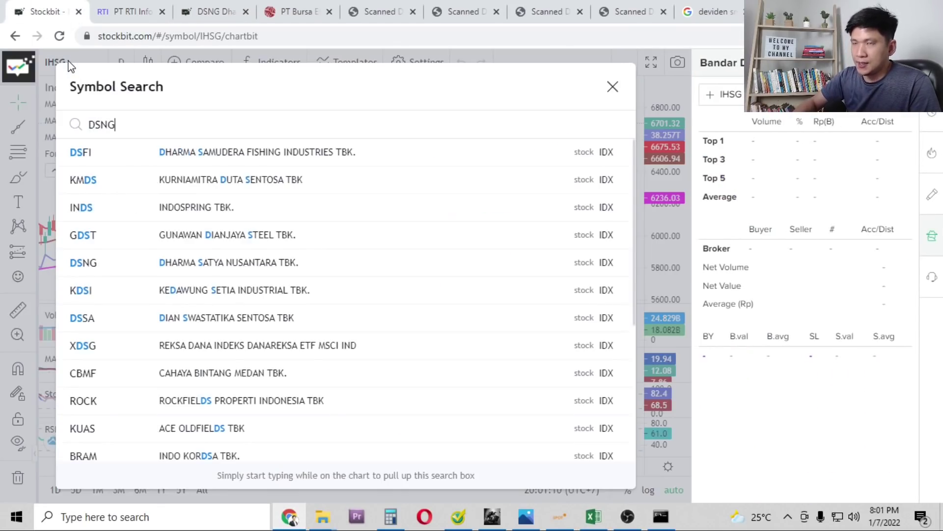
key("Return")
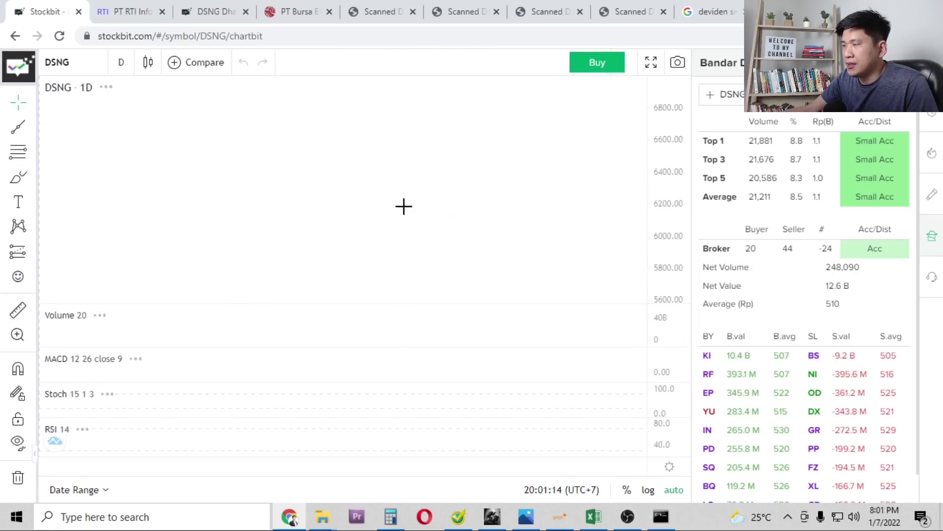
scroll(479, 261, "up", 4)
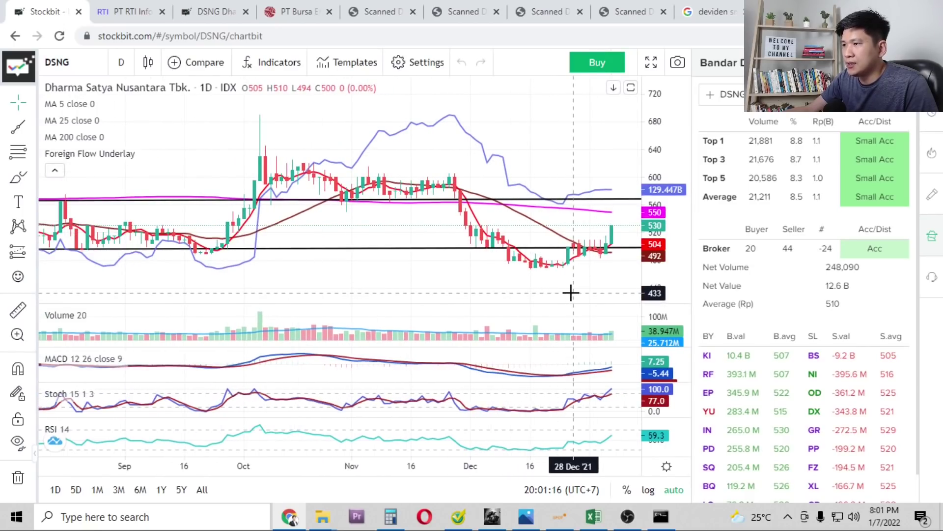
left_click_drag(568, 290, 368, 276)
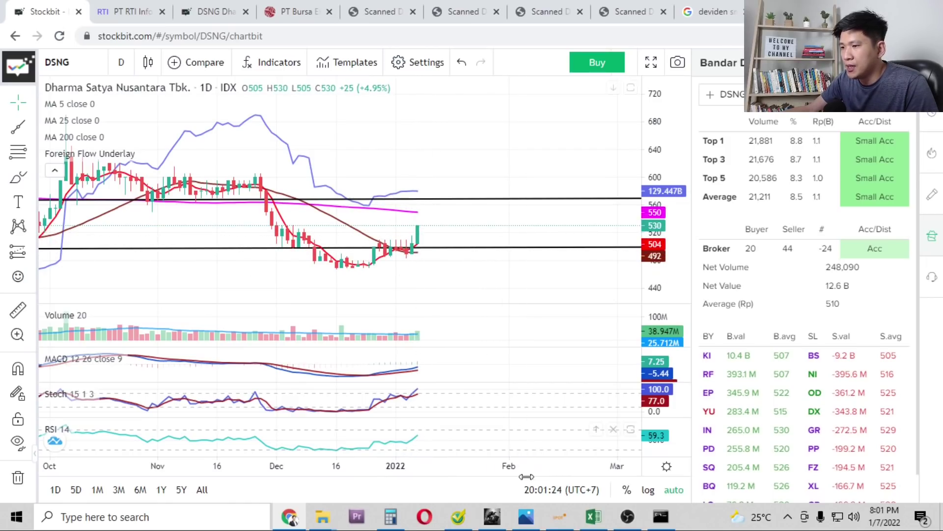
Compare DSNG's Target and Hasil entries in the Excel record with its Stockbit chart.
left_click(584, 517)
left_click(359, 356)
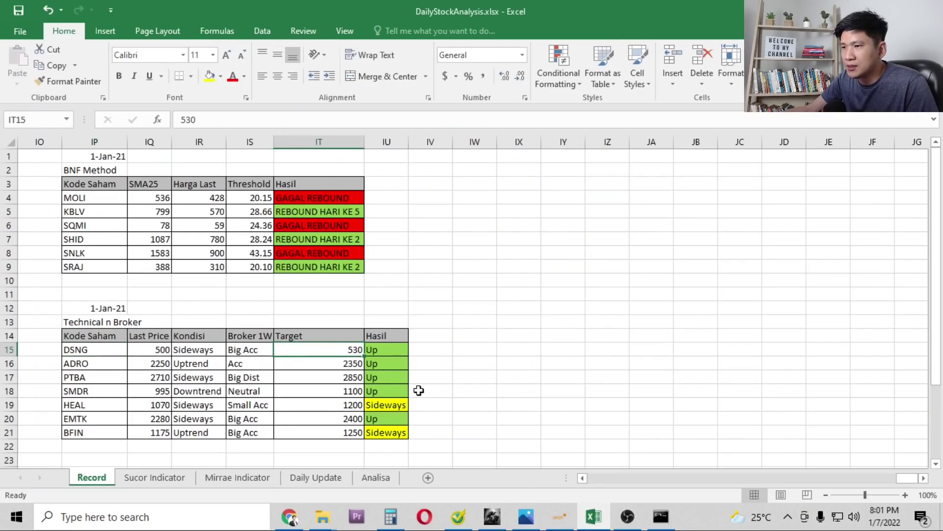
left_click(590, 517)
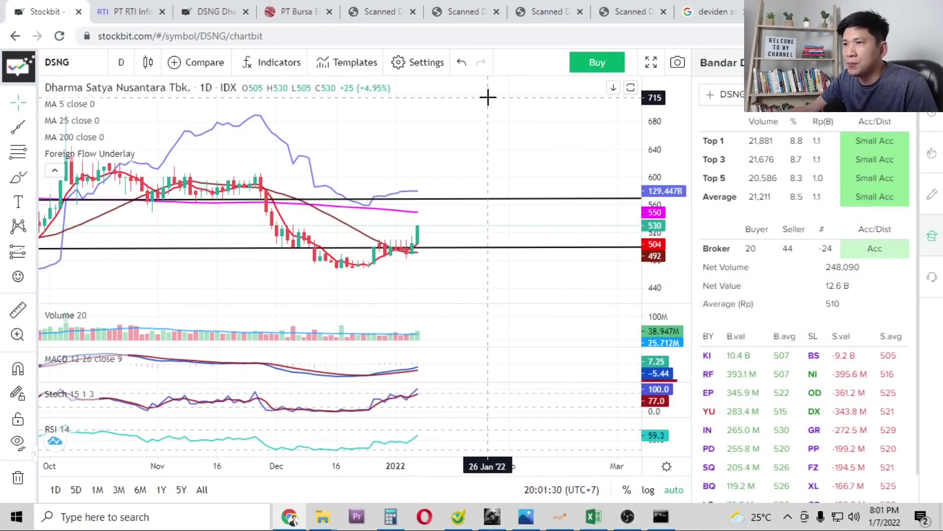
left_click(594, 515)
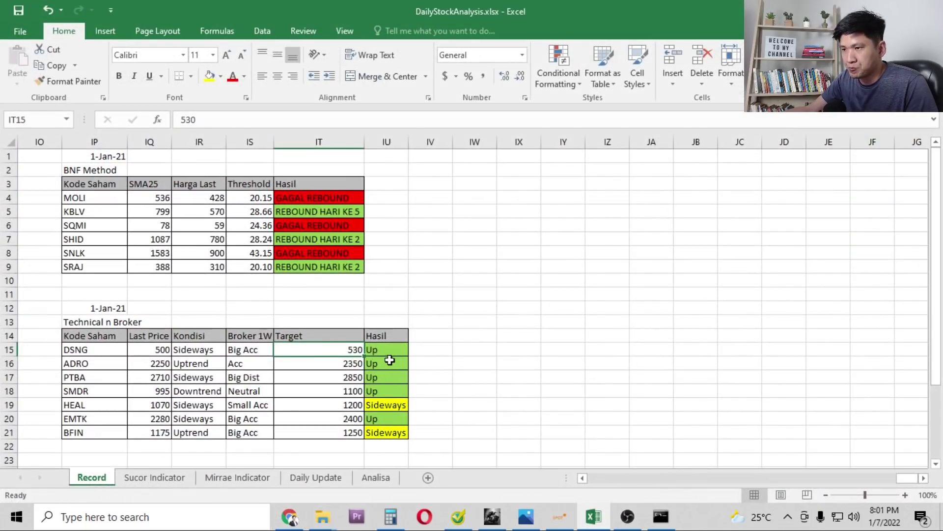
left_click(385, 349)
Return to the DSNG chart in Stockbit and search its broker accumulation/distribution summary for 03/01/2022 to 07/01/2022.
left_click(591, 522)
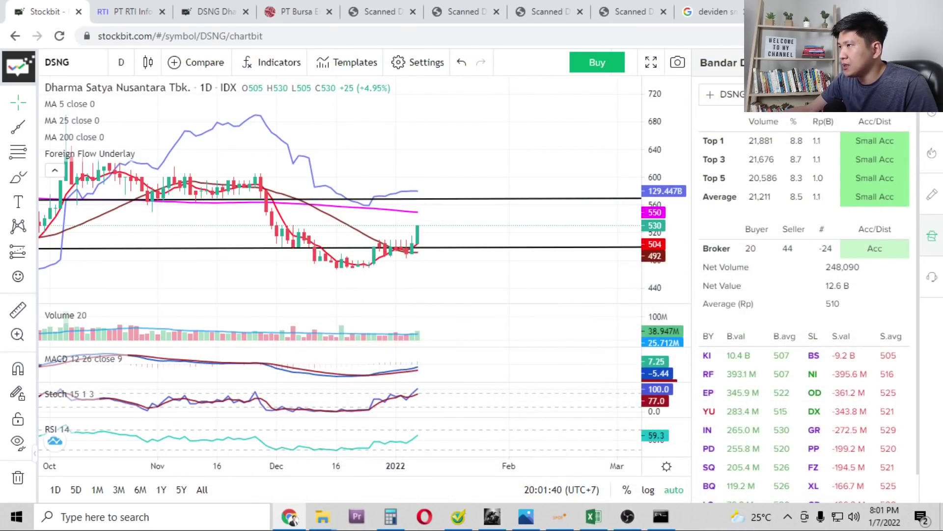
left_click(773, 120)
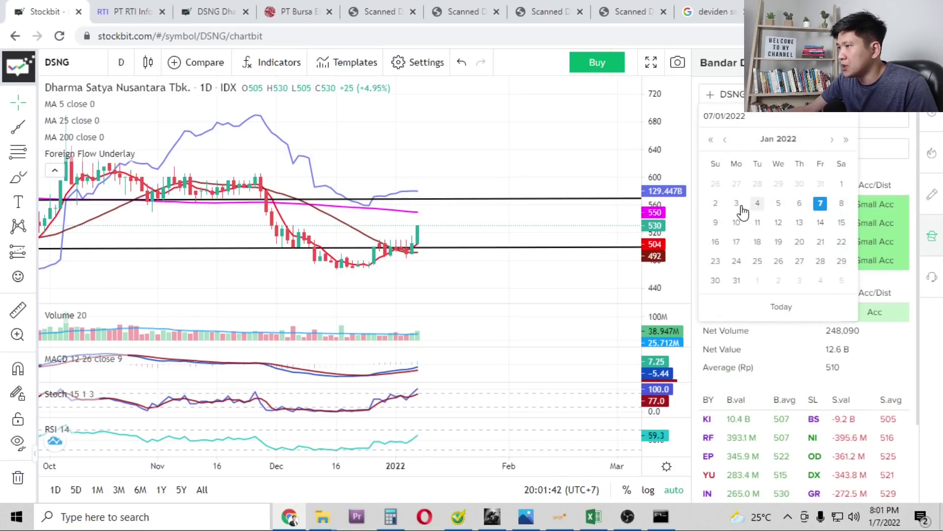
left_click(737, 202)
left_click(798, 149)
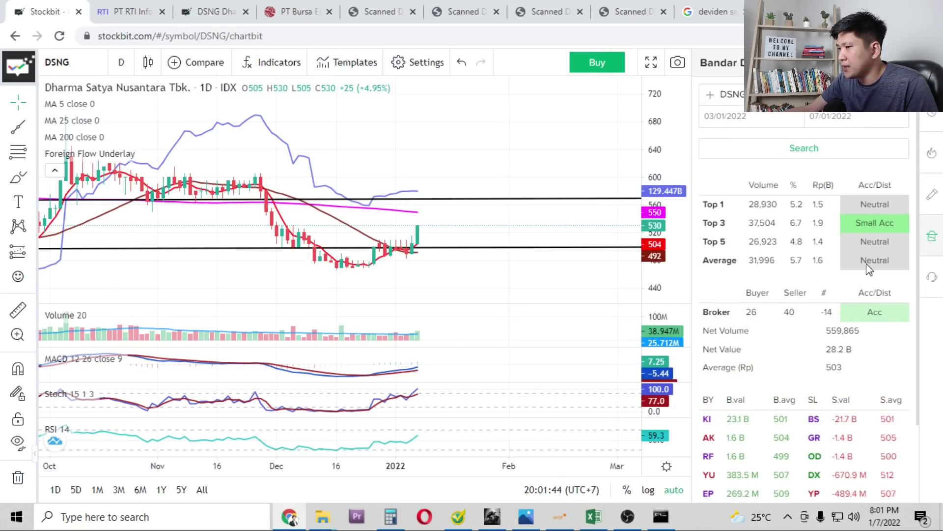
scroll(805, 287, "down", 2)
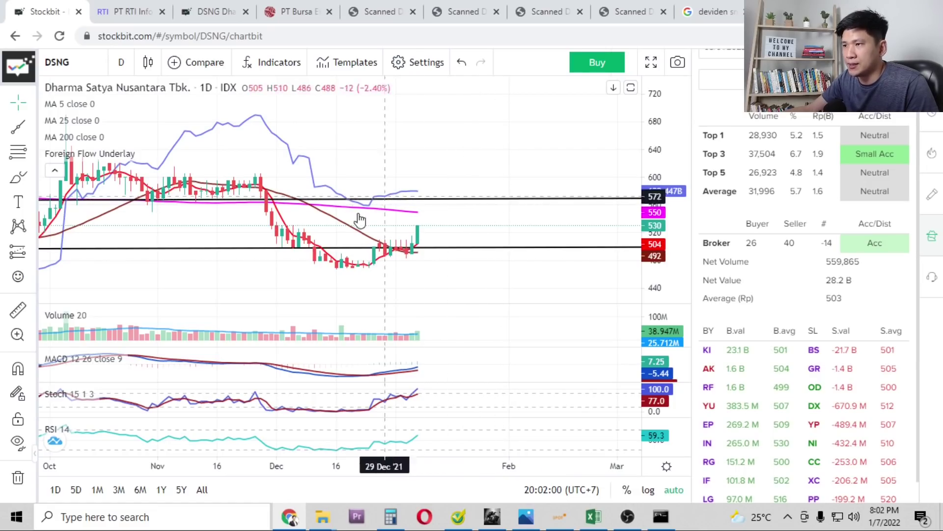
Switch to the Excel record and check the ADRO and PTBA rows of the Technical n Broker table.
left_click(593, 516)
left_click(78, 363)
left_click(82, 379)
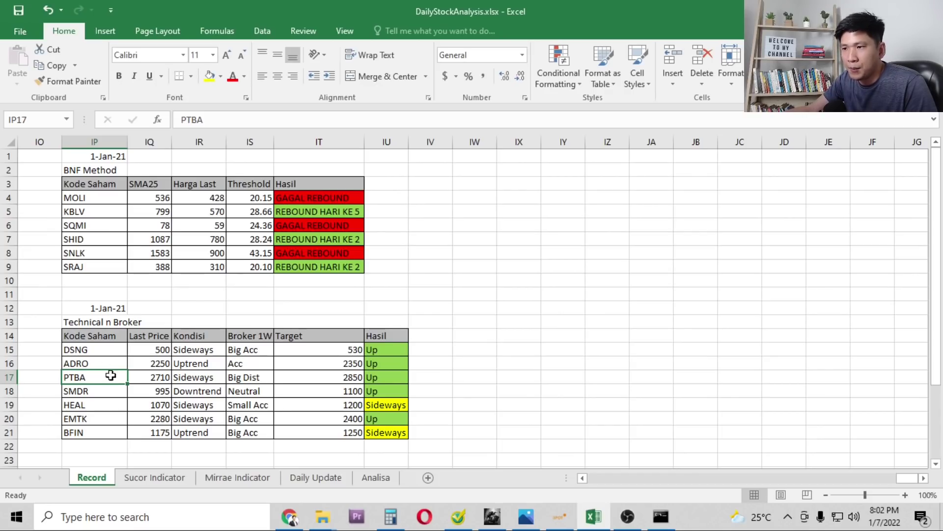
left_click(104, 363)
left_click(96, 383)
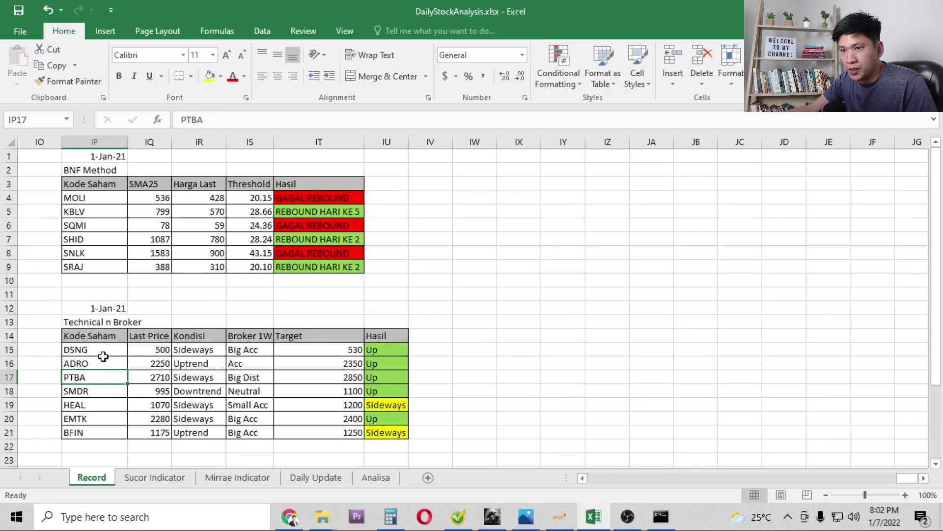
left_click(104, 363)
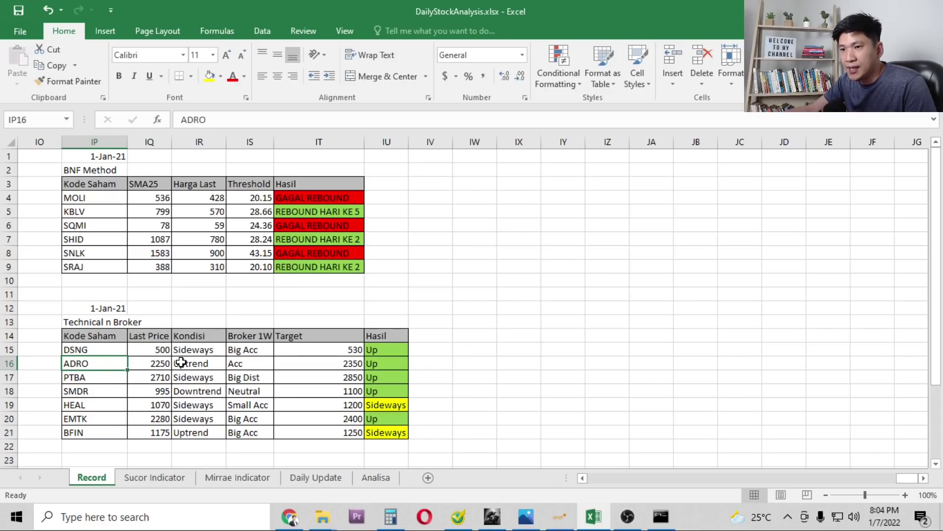
Switch to Stockbit in Chrome, load the ADRO daily chart and examine its recent candles and foreign flow line.
left_click(289, 516)
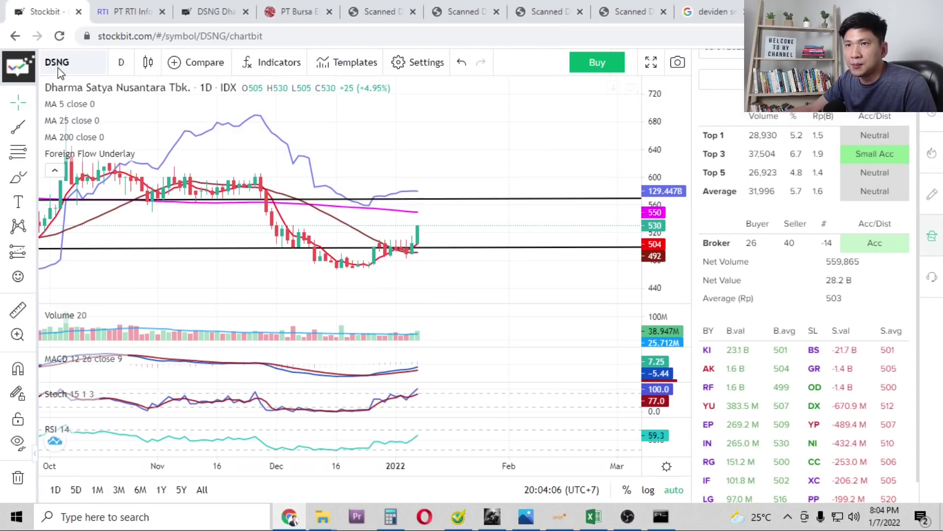
type("ADRO")
key("Return")
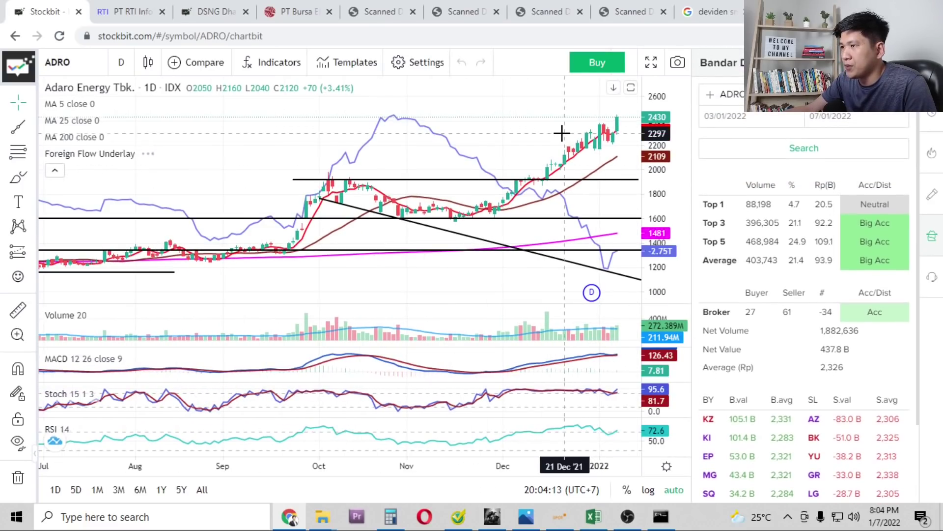
scroll(417, 128, "up", 2)
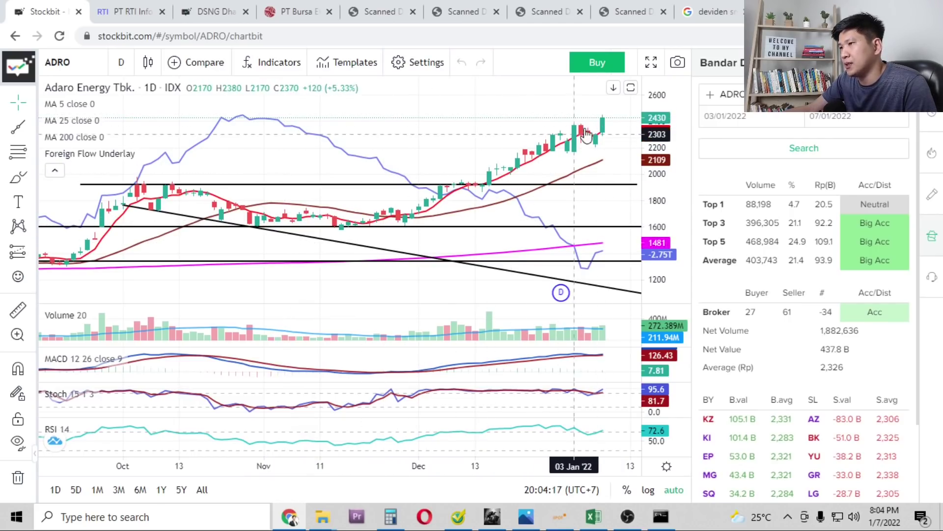
left_click(496, 198)
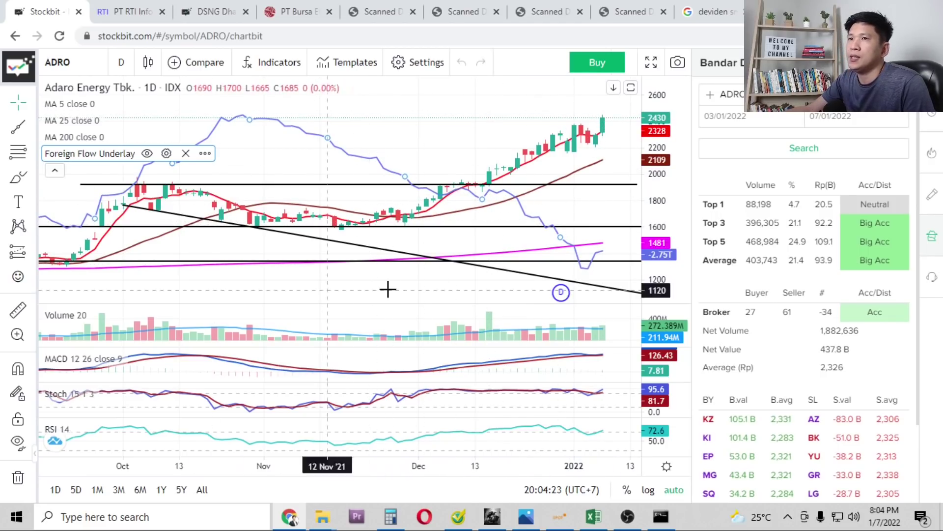
View the MDKA chart and the MPMX chart with their broker summaries in turn.
left_click(72, 67)
type("MDK")
key("Return")
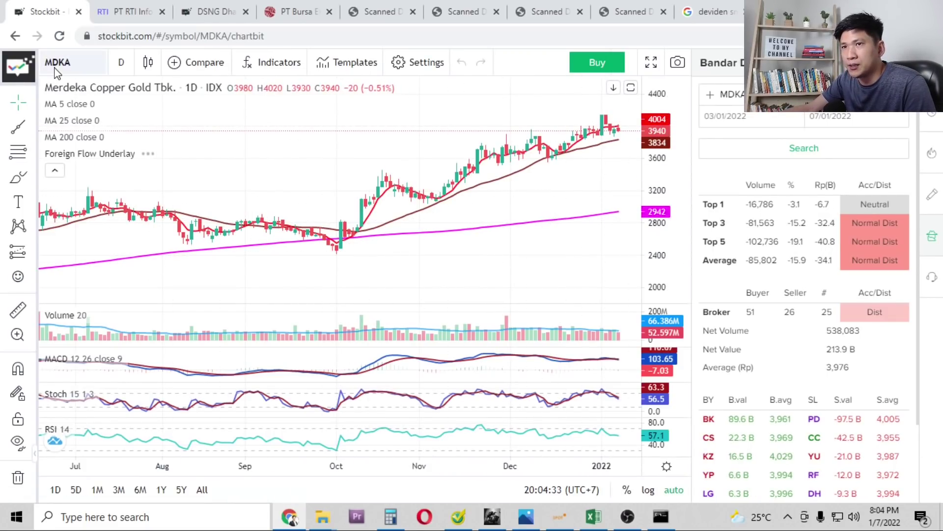
left_click(69, 66)
type("MPMX")
key("Return")
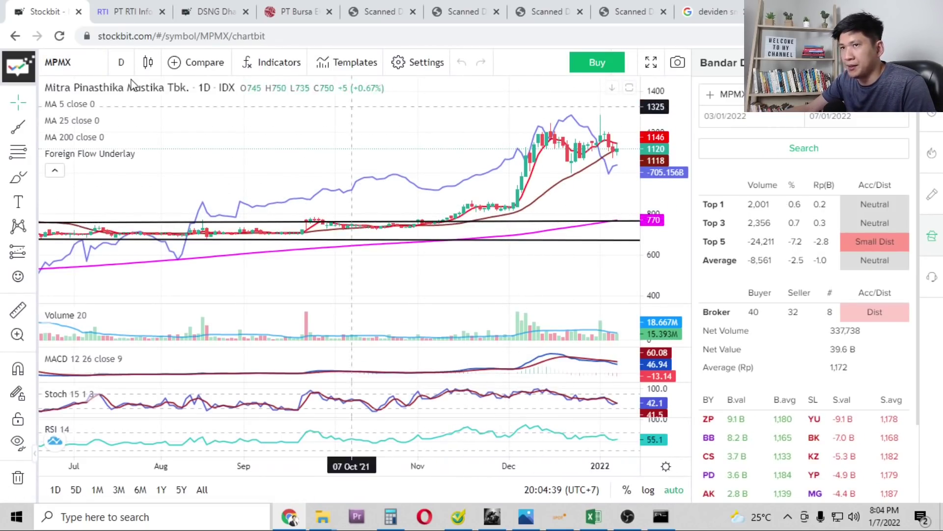
Reload the ADRO chart and compare it with ADRO's Target entry in the Excel record.
left_click(65, 72)
type("ADRO")
key("Return")
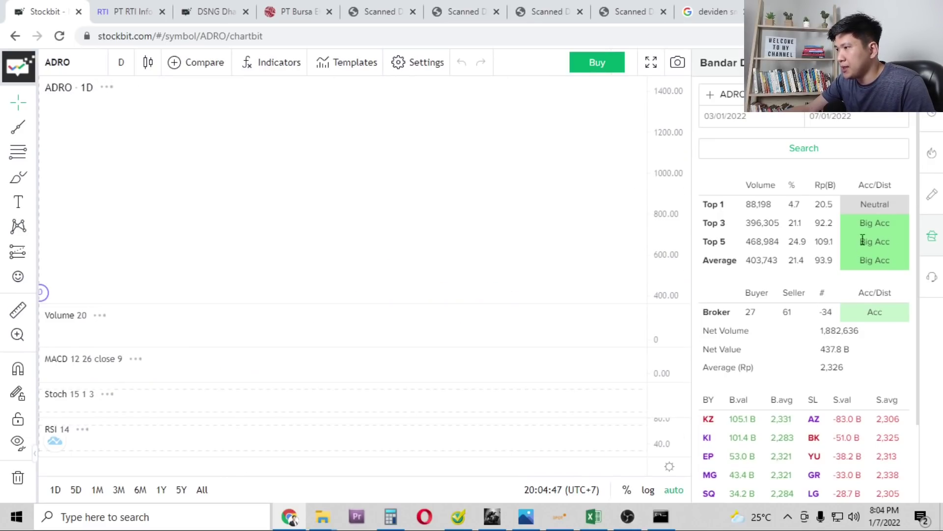
left_click(593, 516)
left_click(351, 365)
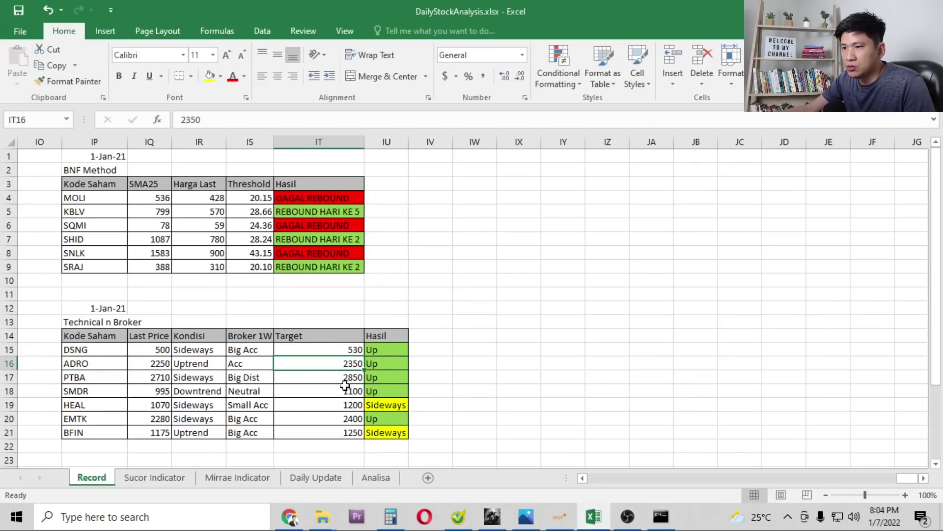
left_click(593, 516)
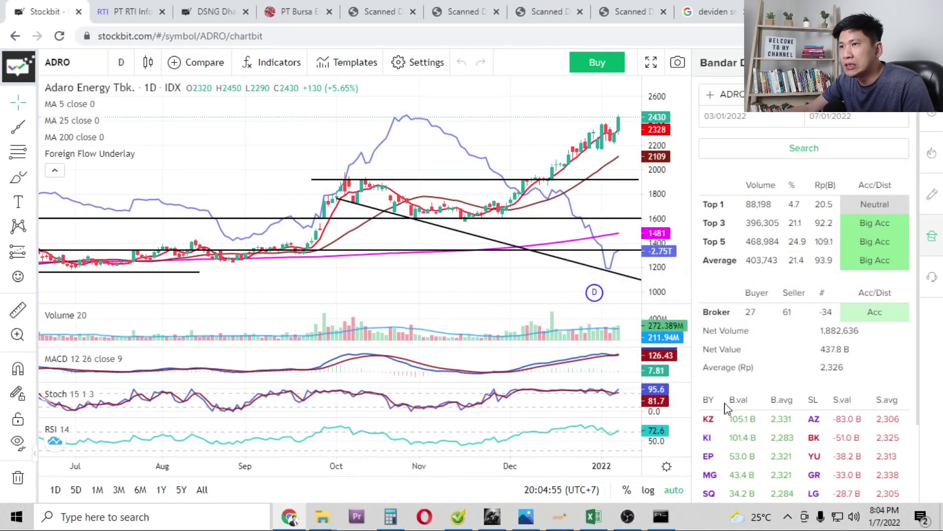
left_click(593, 516)
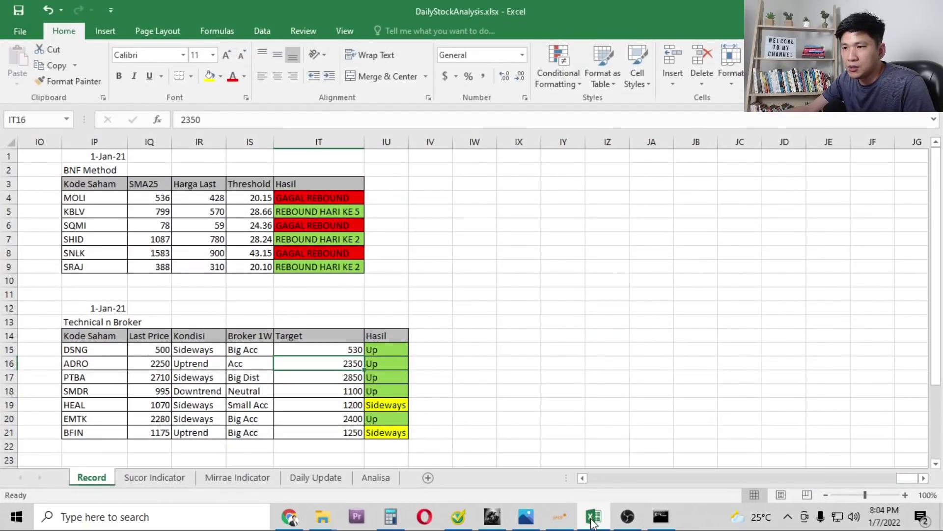
left_click(593, 518)
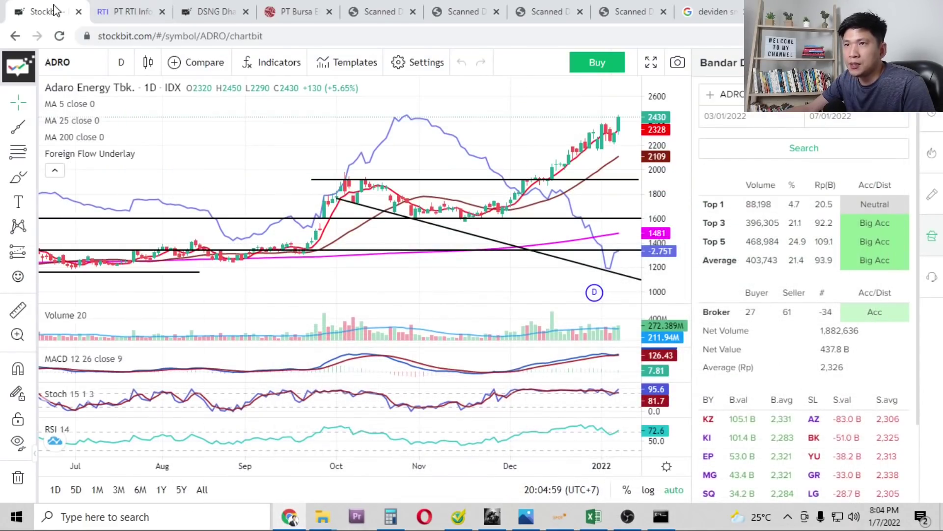
Load the PTBA chart, examine its latest candles and compare them with PTBA's Target in the Excel record.
left_click(61, 62)
type("PTBA")
key("Return")
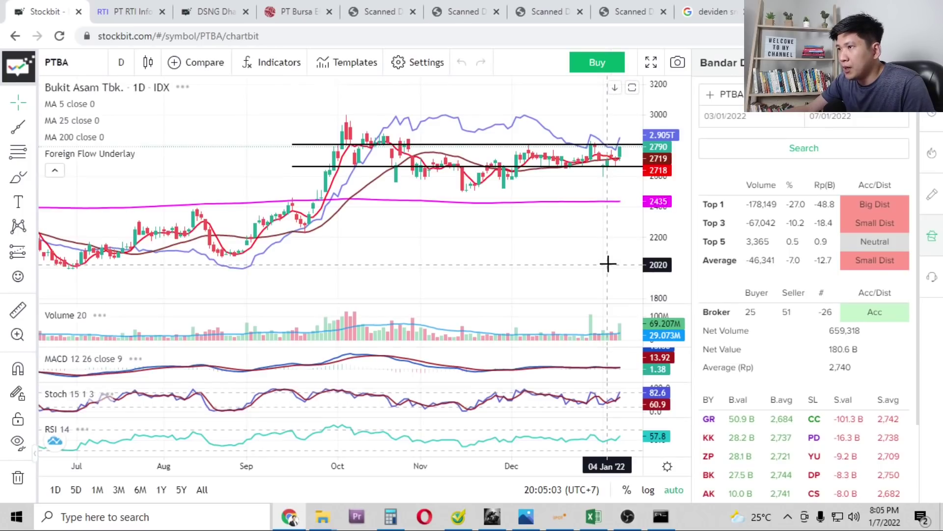
scroll(599, 244, "up", 3)
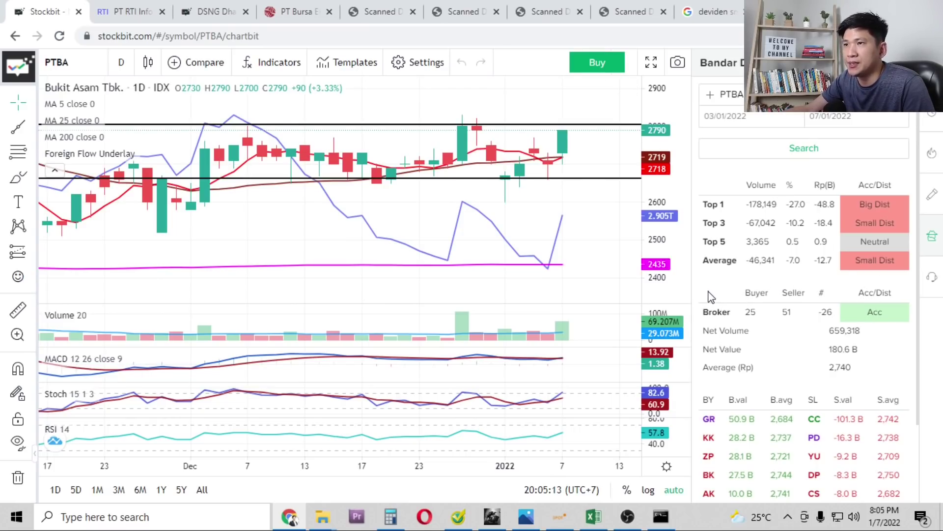
left_click(597, 521)
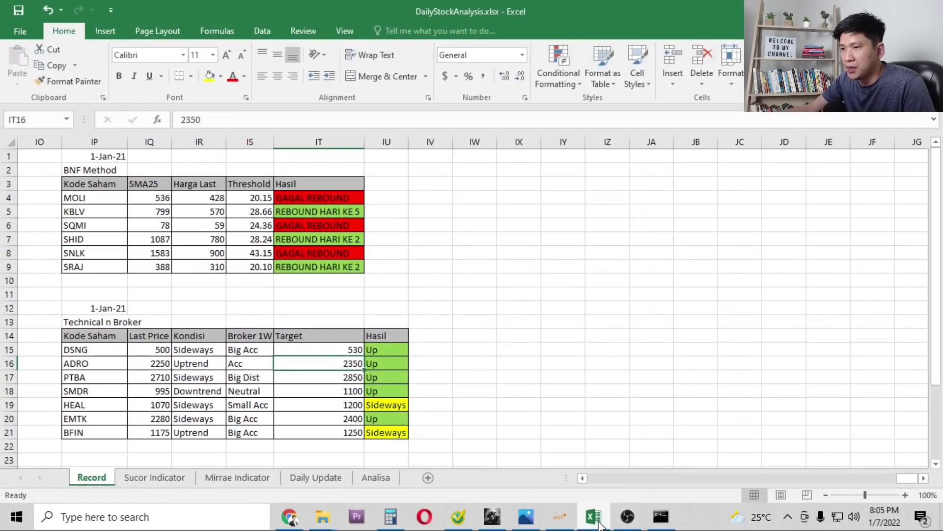
left_click(327, 377)
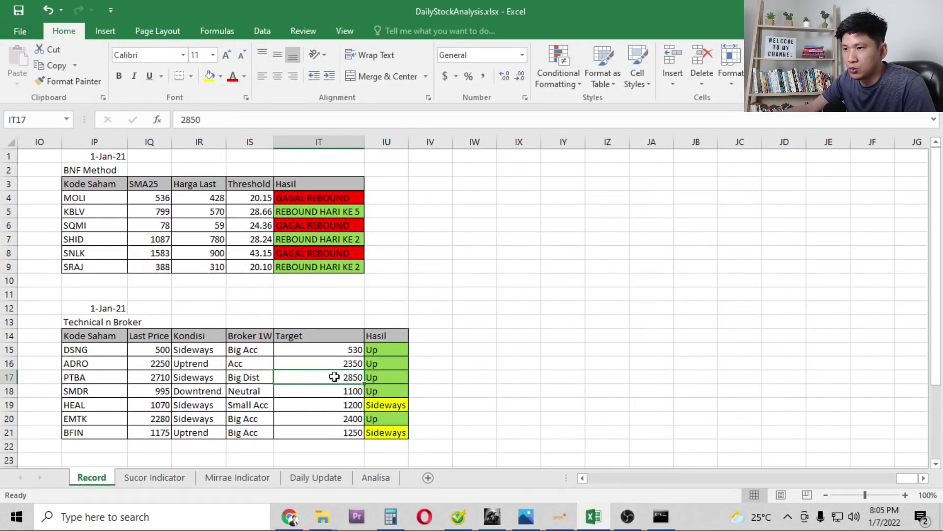
Check the SMDR row and its Target in the Excel record, and bring up the SMDR chart in Stockbit.
left_click(324, 393)
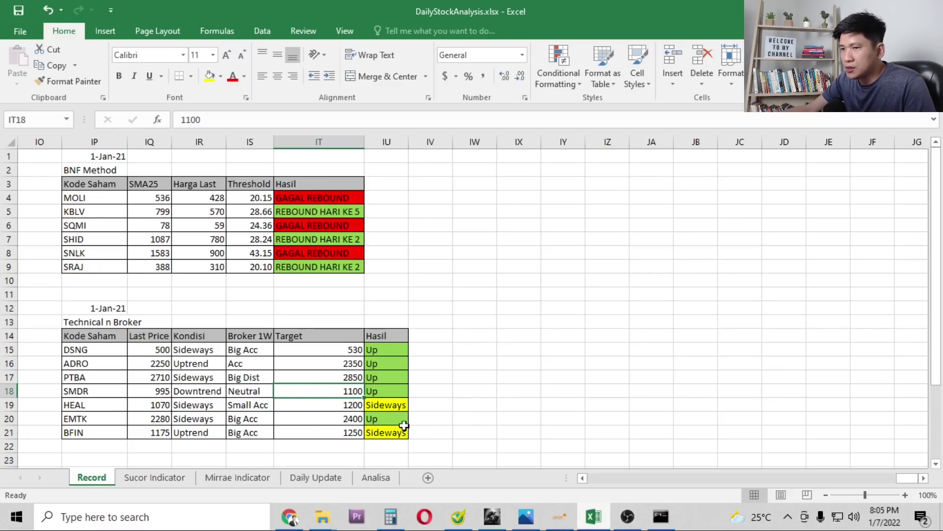
left_click(87, 389)
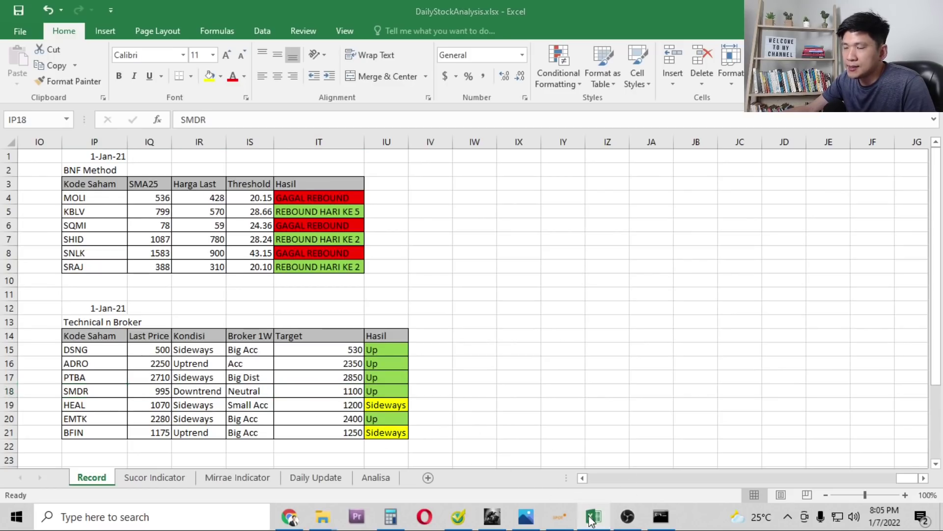
left_click(591, 520)
left_click(52, 52)
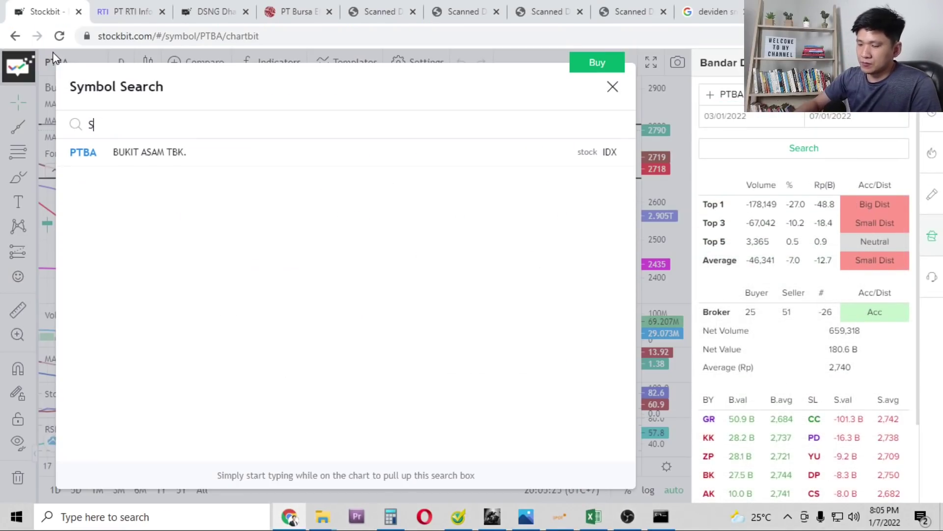
key("Escape")
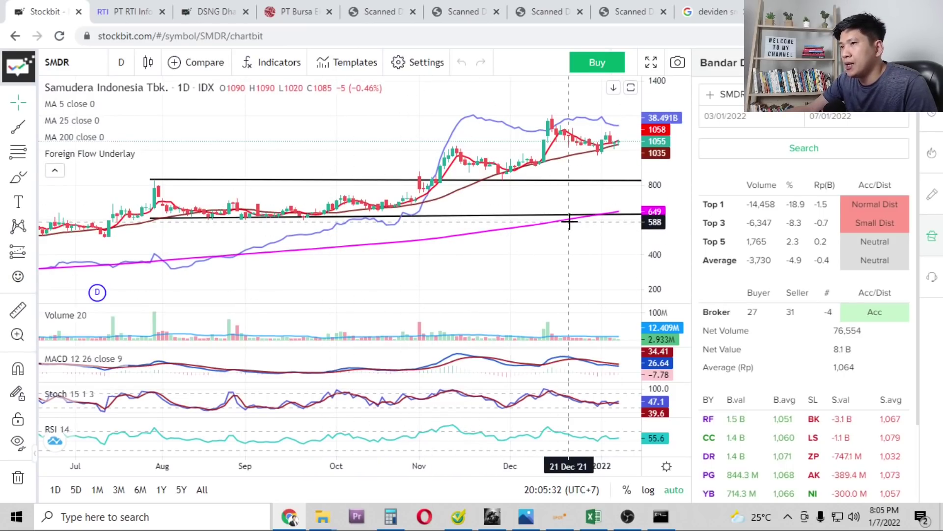
scroll(540, 264, "up", 2)
scroll(541, 263, "up", 1)
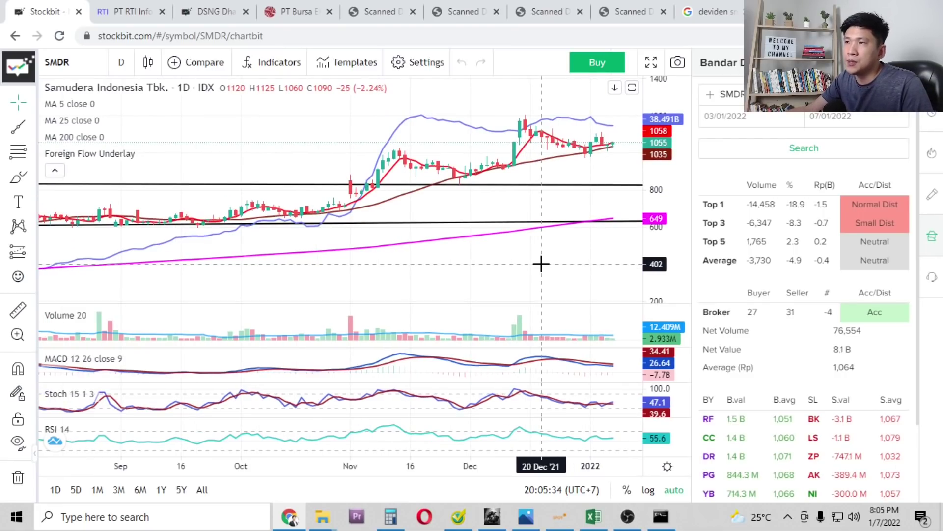
Switch to the IPOT trading application and open the Stock Focus fundamentals for SMDR.
left_click(296, 524)
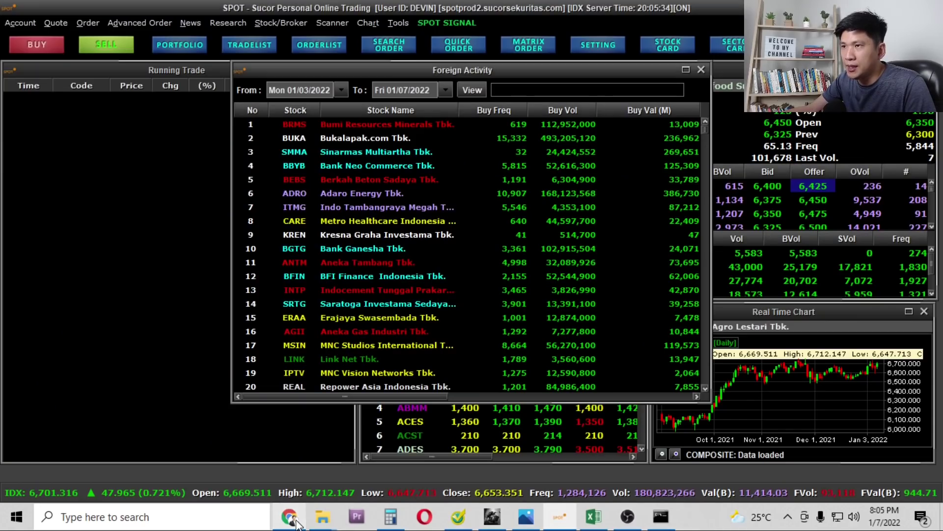
left_click(631, 520)
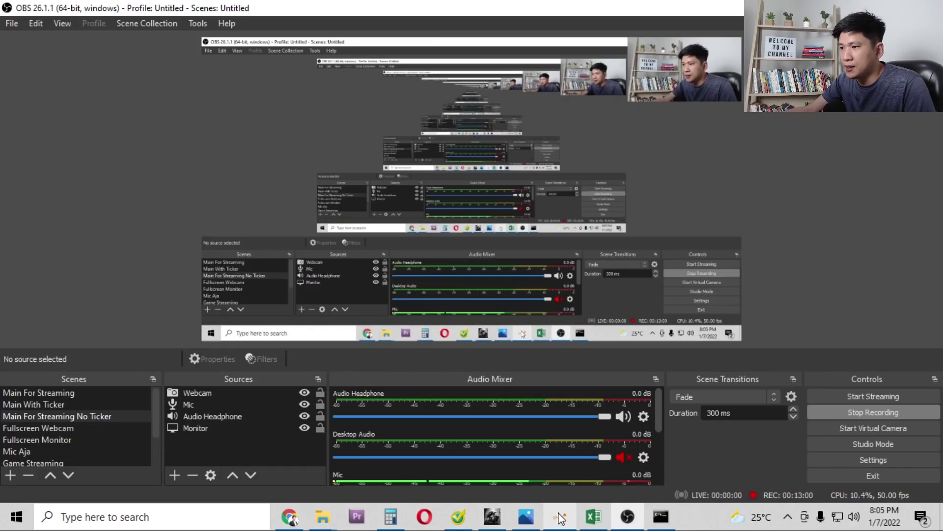
left_click(633, 520)
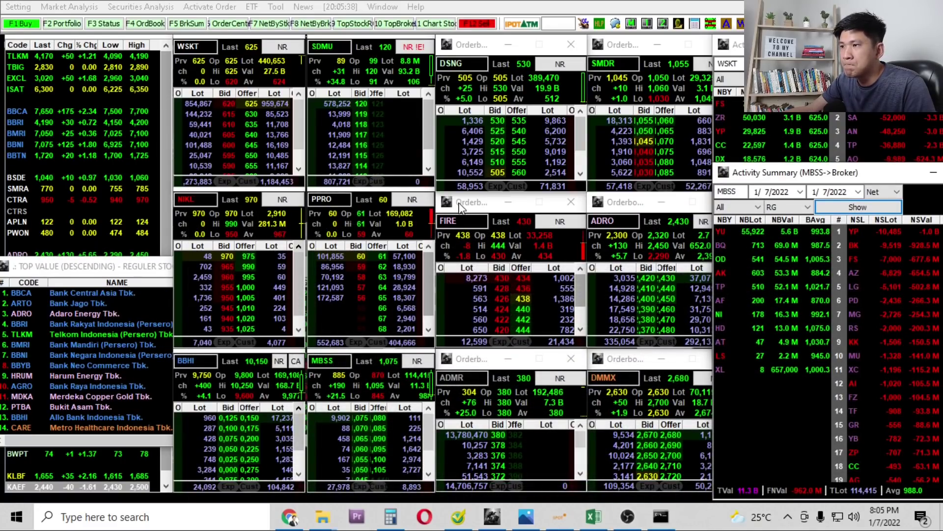
left_click(702, 66)
double_click(603, 63)
left_click(76, 78)
left_click_drag(166, 51, 228, 64)
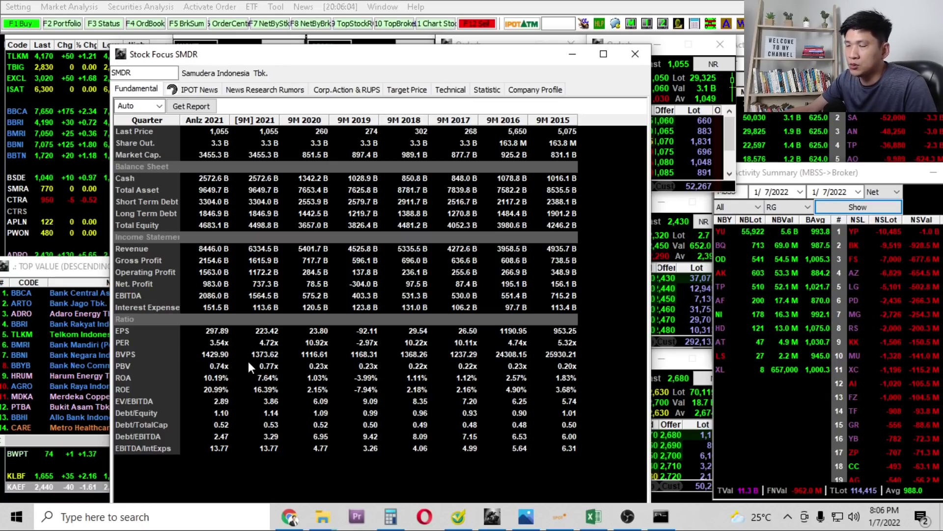
Switch to Chrome and examine the share purchase details in Samudera Indonesia's scanned ownership report dated 3 Agustus 2021.
left_click(290, 516)
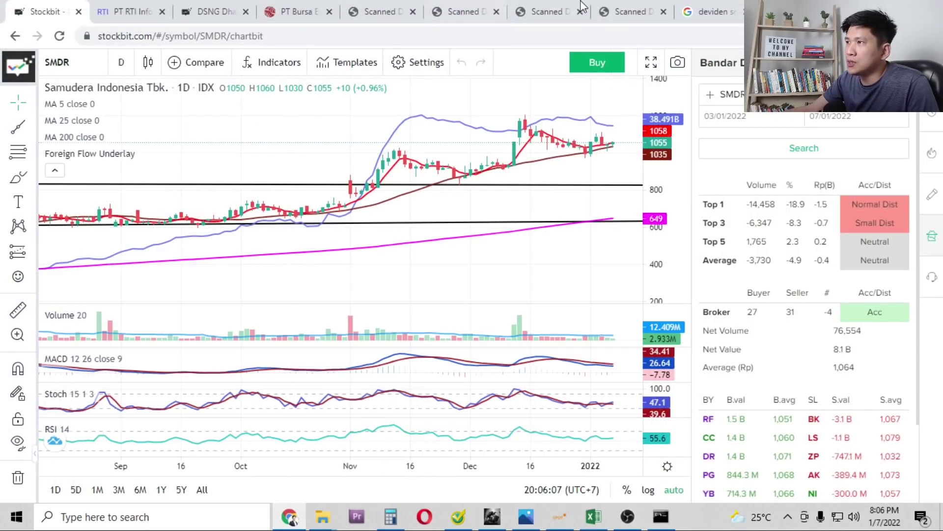
left_click(622, 6)
scroll(582, 305, "up", 10)
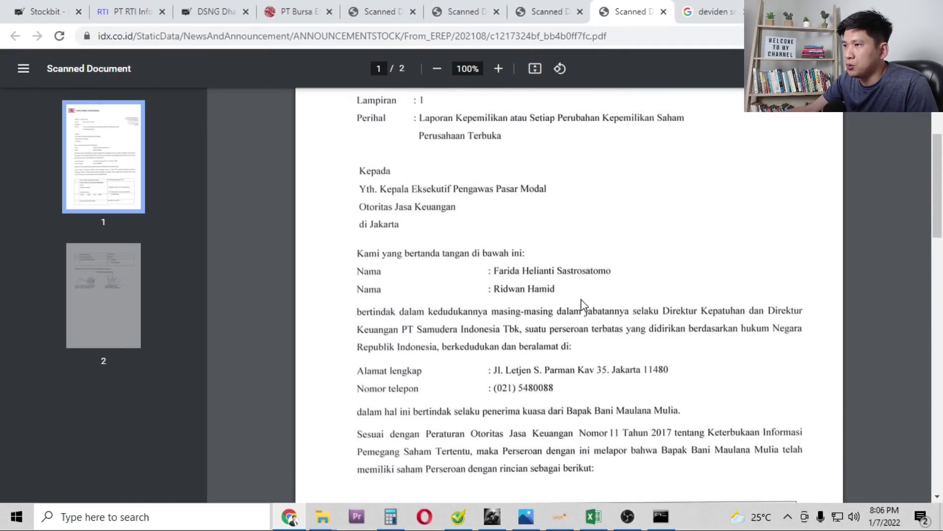
scroll(579, 301, "down", 7)
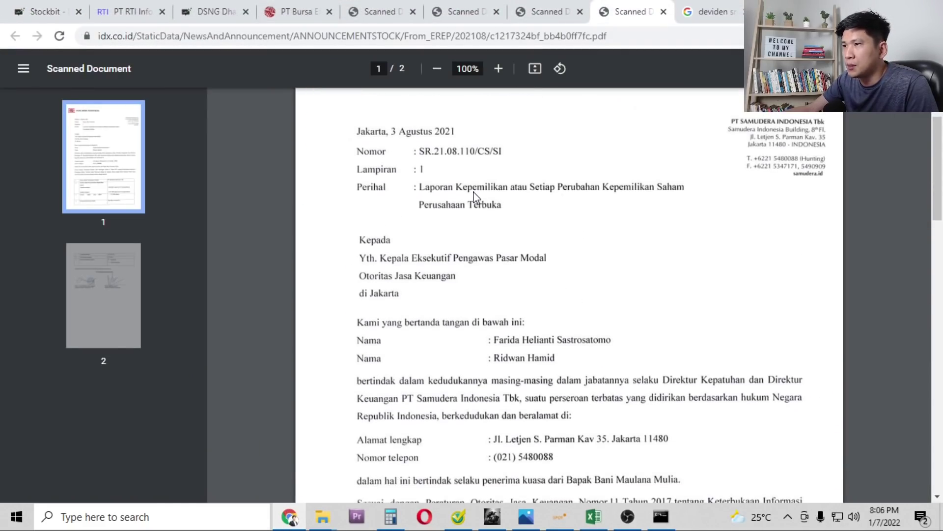
scroll(556, 235, "up", 3)
scroll(560, 238, "down", 4)
scroll(560, 238, "down", 3)
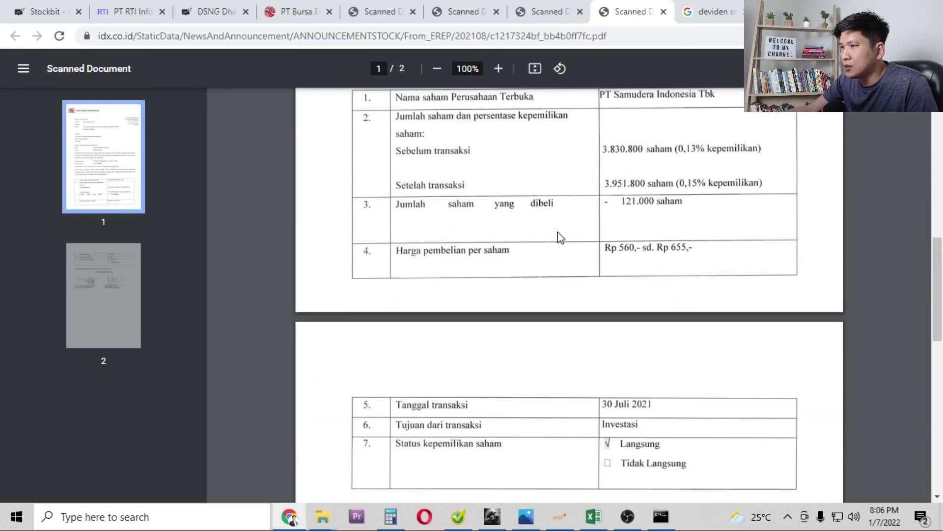
scroll(561, 237, "up", 3)
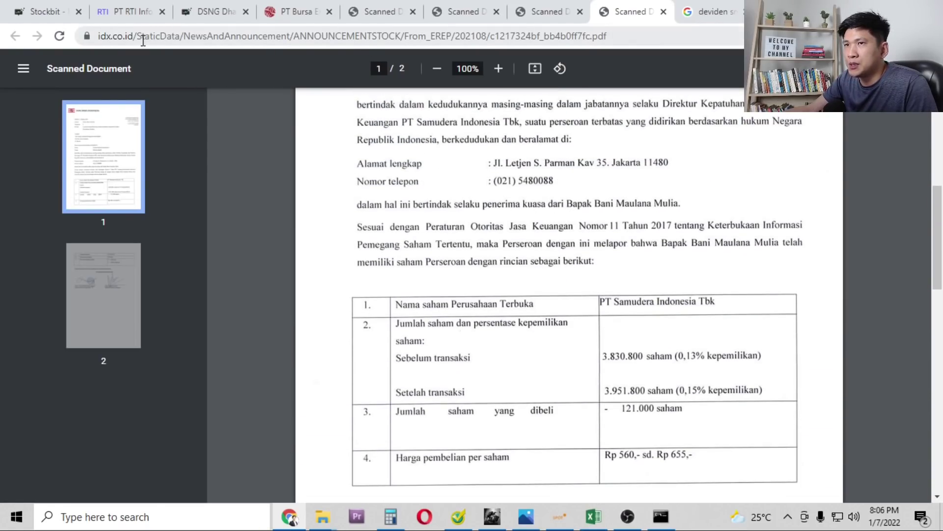
scroll(548, 179, "down", 3)
scroll(638, 226, "up", 1)
scroll(629, 325, "down", 1)
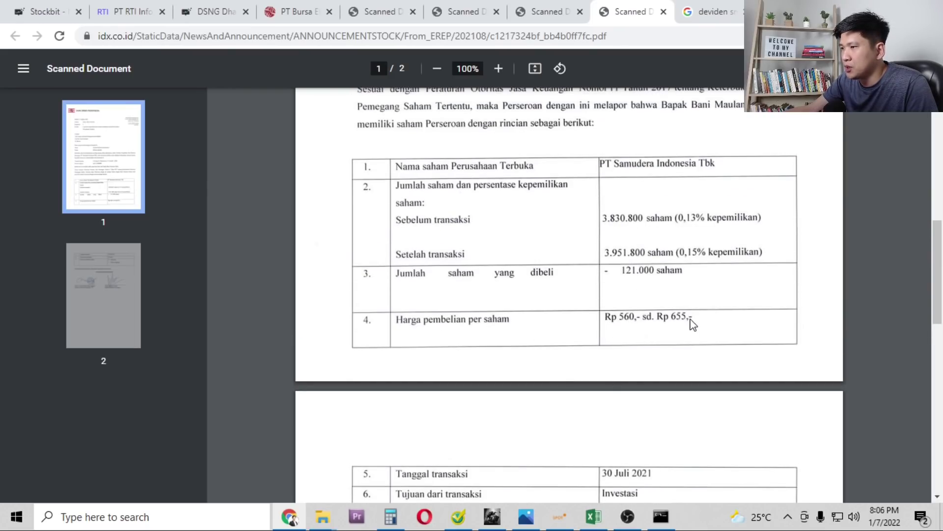
Open Samudera Indonesia's scanned ownership report dated 9 Agustus 2021 and examine its shares bought and purchase price.
left_click(547, 13)
scroll(544, 302, "up", 20)
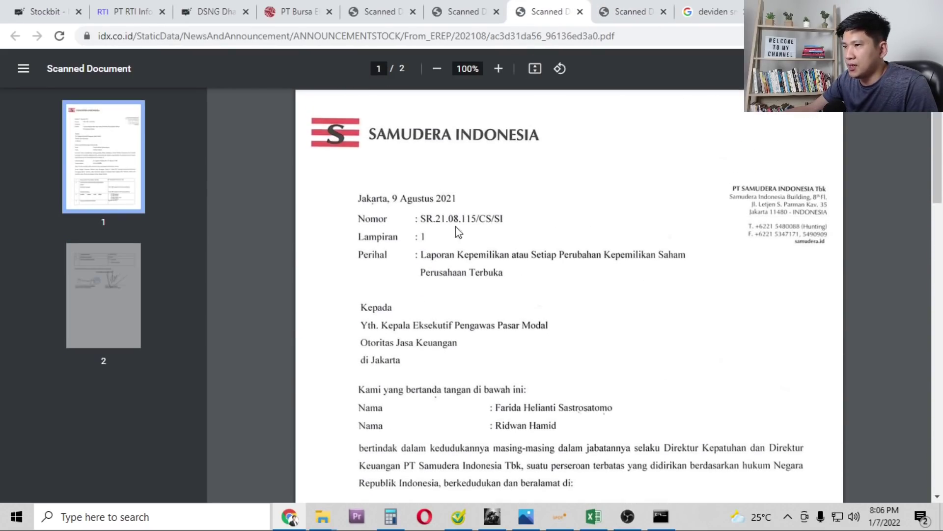
scroll(526, 258, "down", 12)
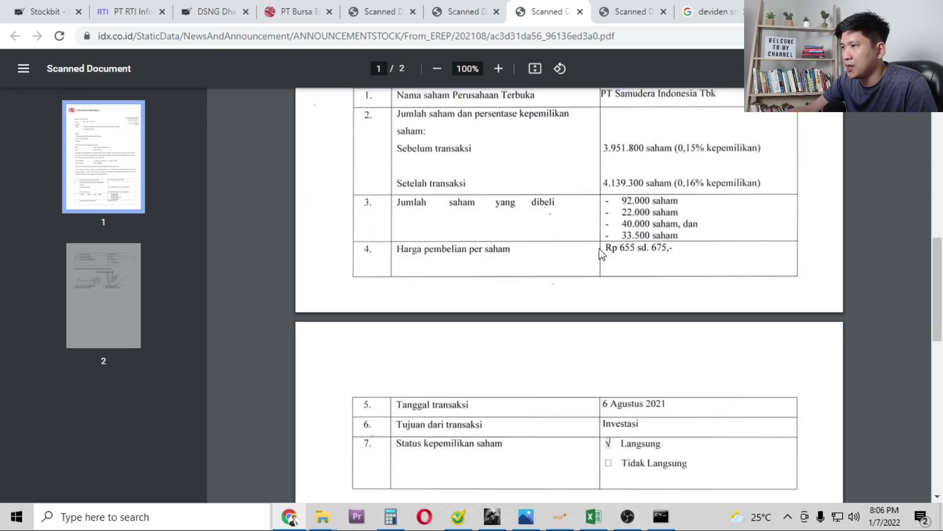
Open Samudera Indonesia's scanned ownership report for the 24 Agustus 2021 transaction and examine its shares bought and purchase price.
scroll(609, 246, "up", 6)
key("ctrl+Page_Up")
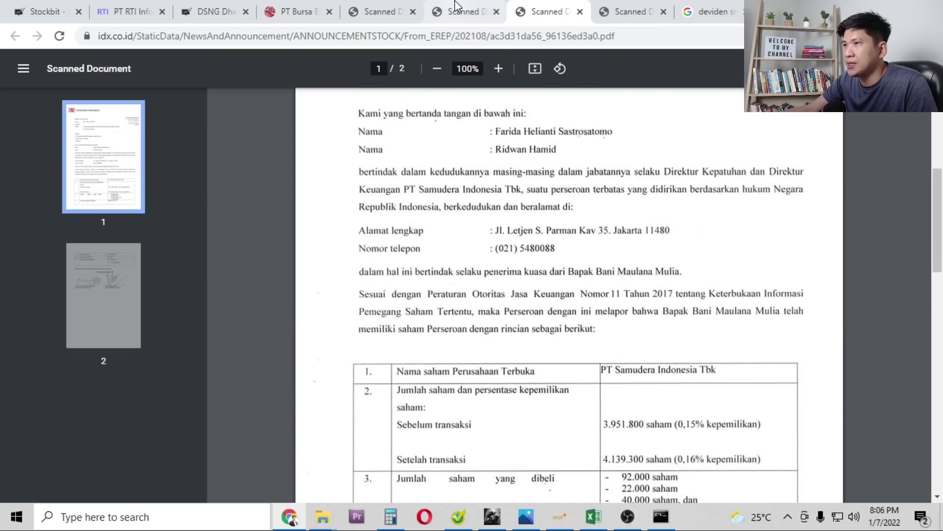
scroll(545, 273, "up", 8)
scroll(611, 295, "down", 12)
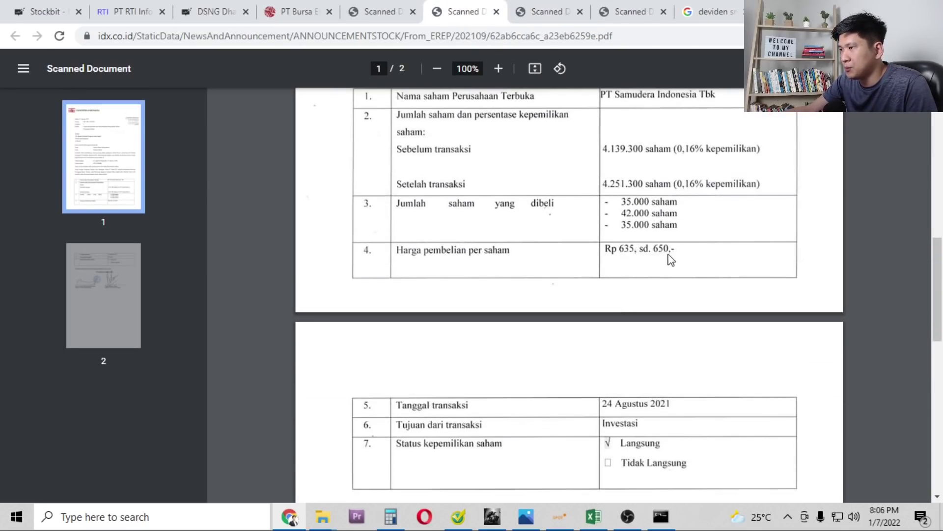
Open Samudera Indonesia's scanned ownership report dated 27 Desember 2021 and examine its share purchase details.
key("ctrl+Page_Up")
scroll(629, 341, "up", 12)
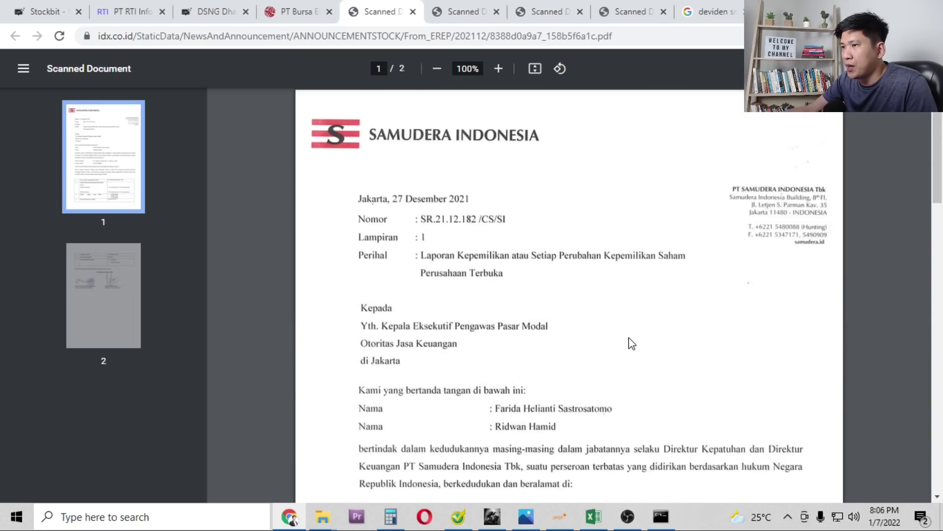
scroll(548, 337, "down", 12)
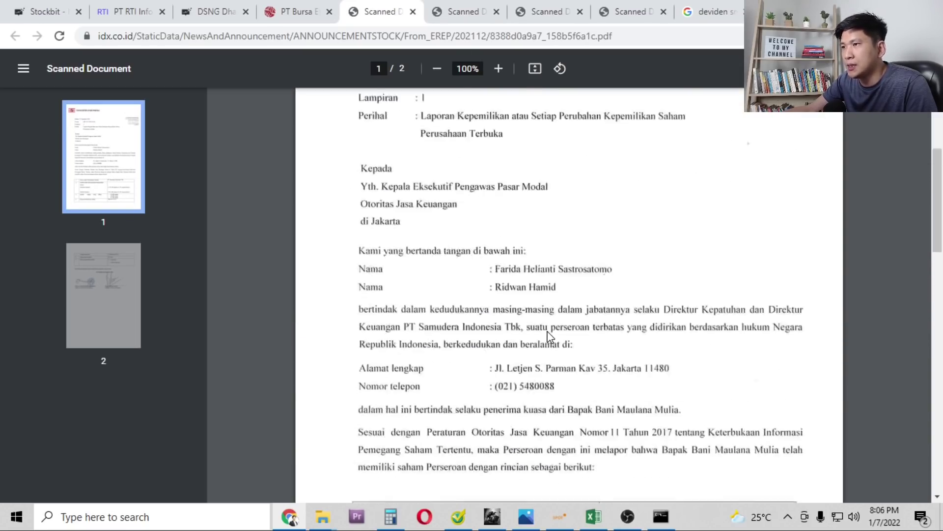
scroll(568, 334, "up", 3)
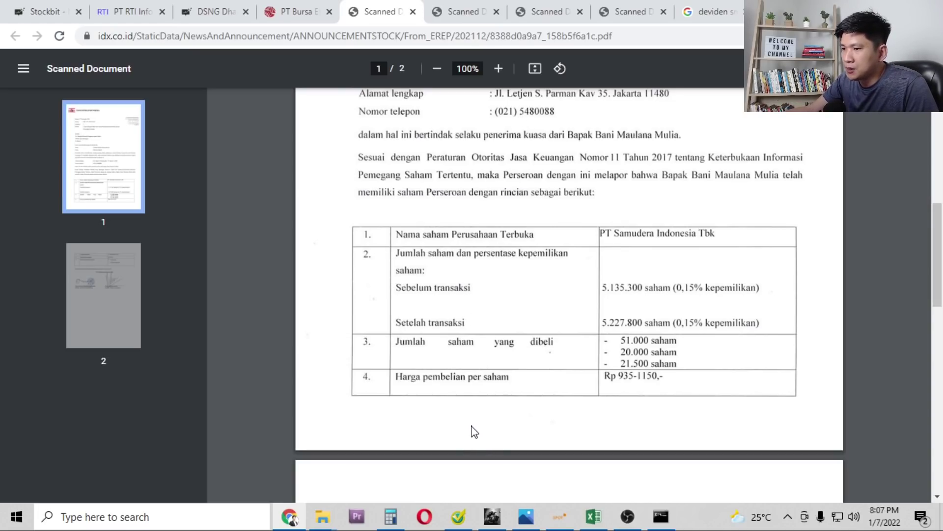
Open the SMDR_Deviden.jpeg image from the 7 Jan 2022 folder and review SMDR's dividend history.
mouse_move(322, 521)
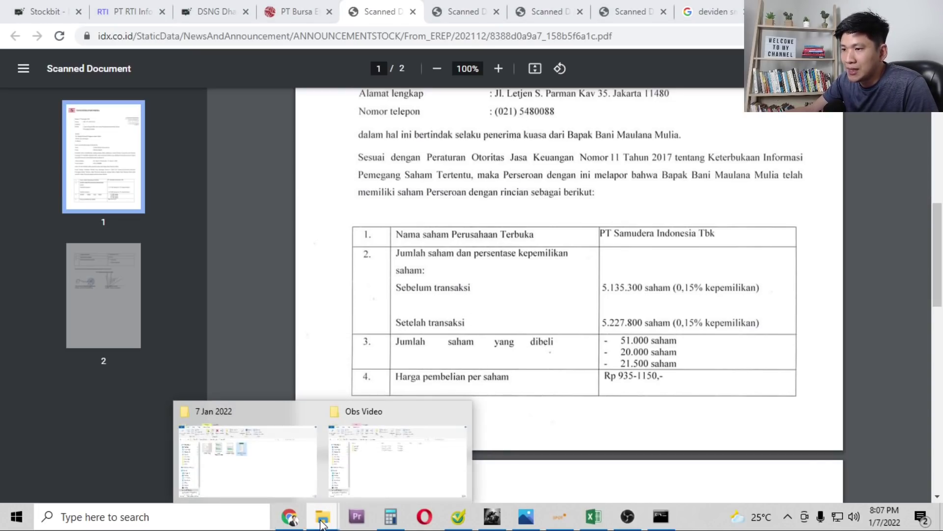
left_click(271, 454)
left_click(422, 230)
double_click(421, 177)
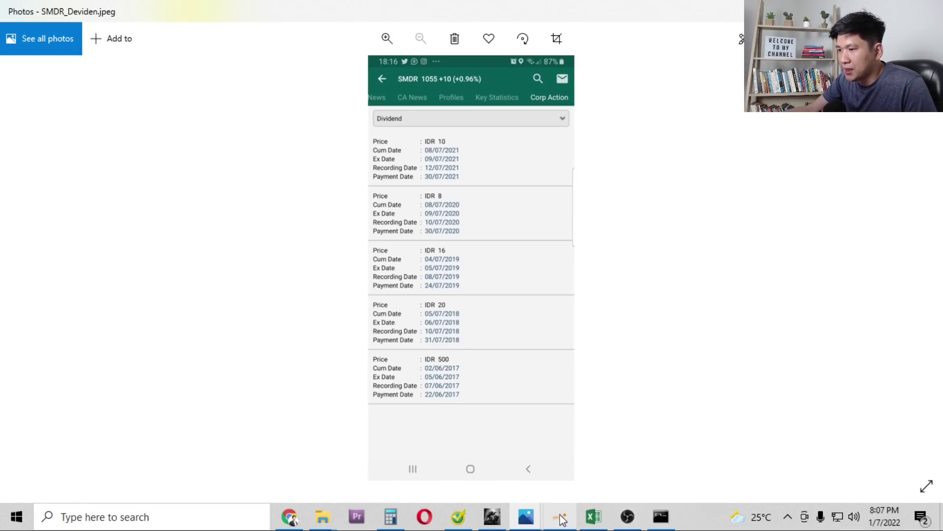
Close the duplicate SMDR_Deviden.jpeg window and bring up the SMDR Stock Focus fundamentals in IPOT.
left_click(297, 519)
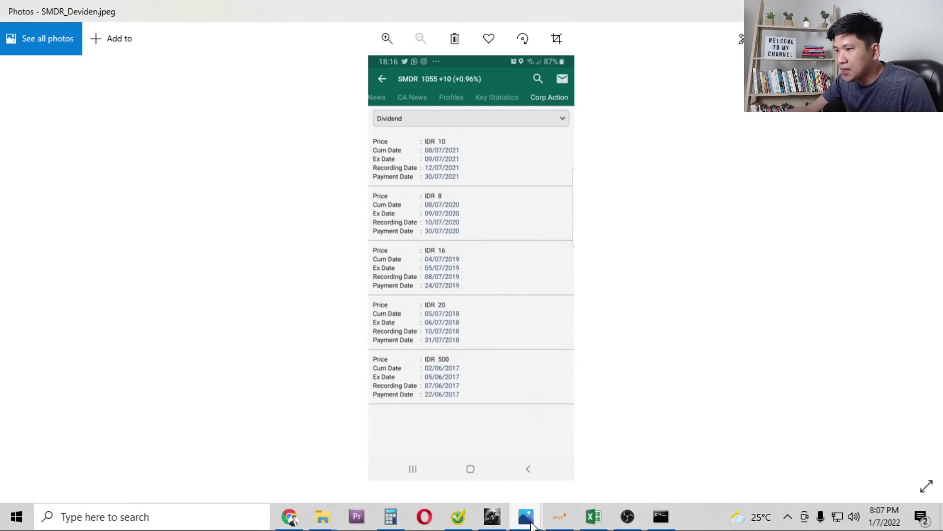
mouse_move(526, 516)
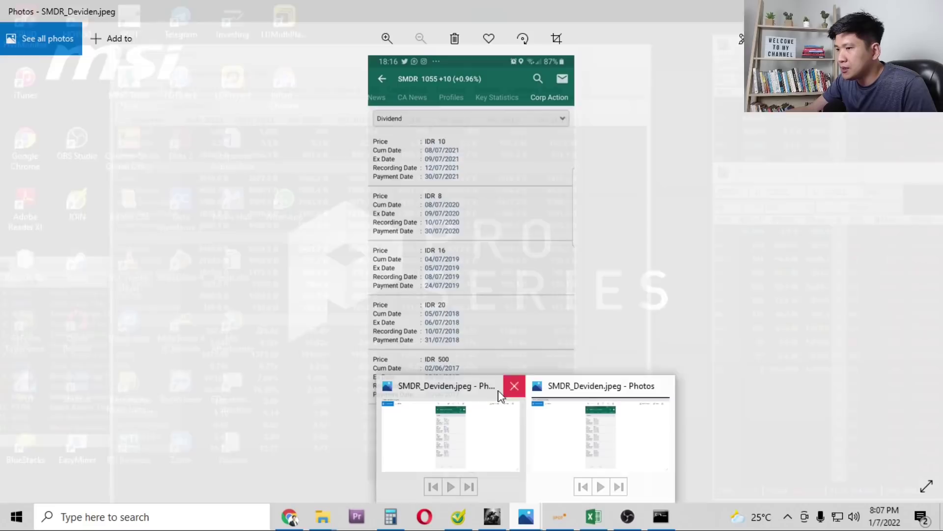
left_click(512, 385)
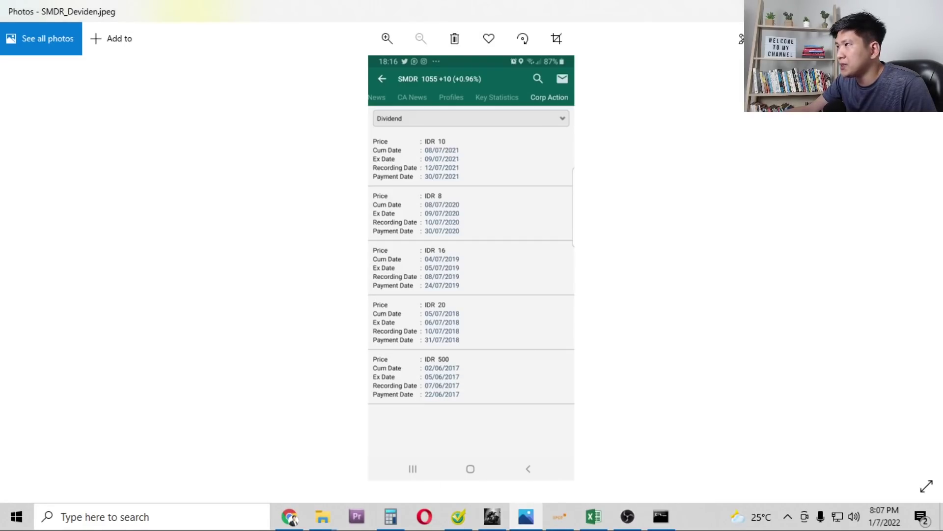
key("alt+F4")
key("alt+F4")
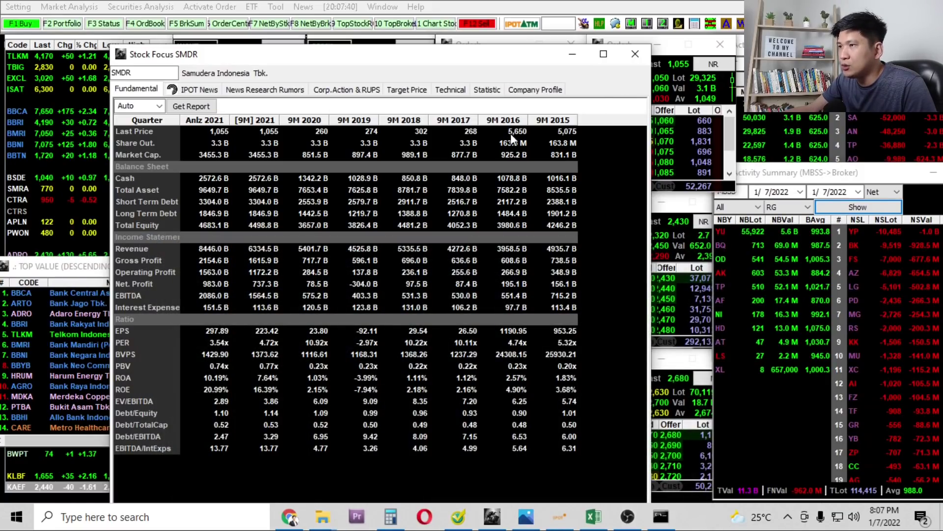
Switch to Chrome and change the Google dividend search to "deviden smdr 2016".
left_click(288, 522)
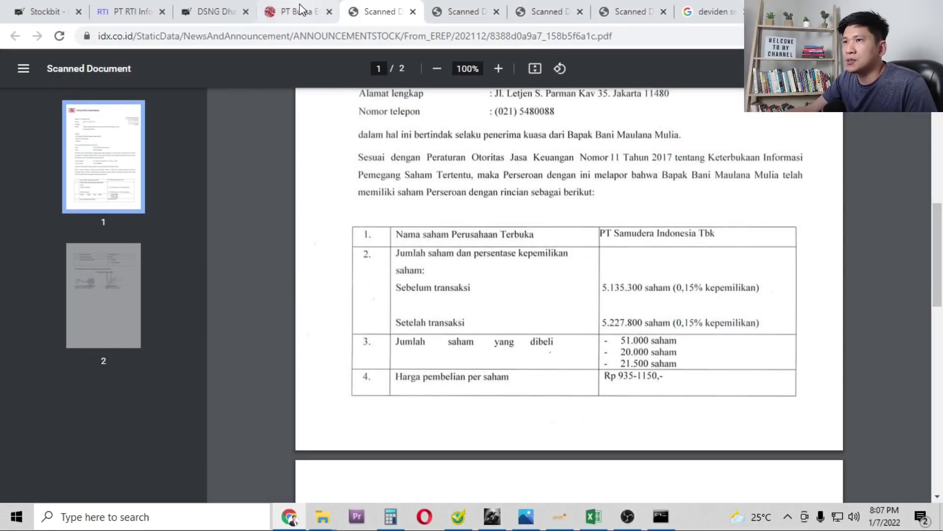
left_click(710, 11)
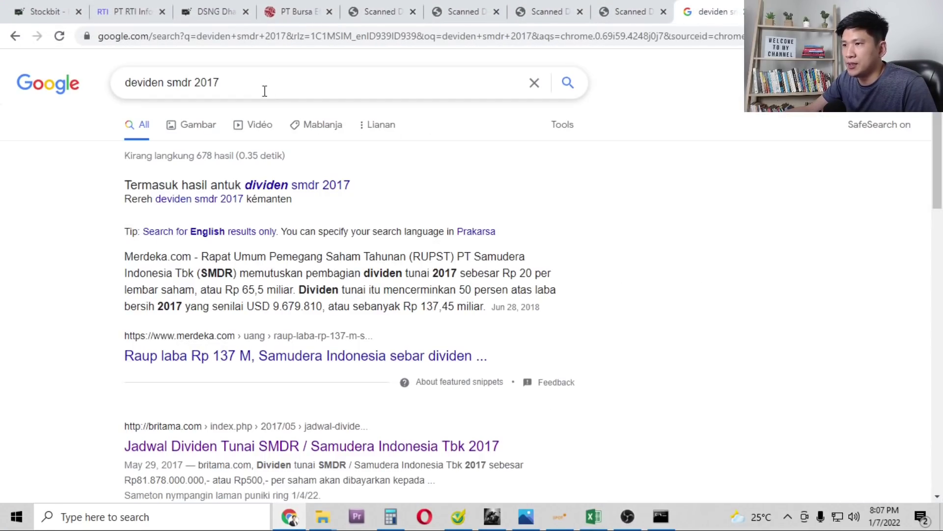
left_click_drag(217, 82, 242, 87)
type("6")
key("Return")
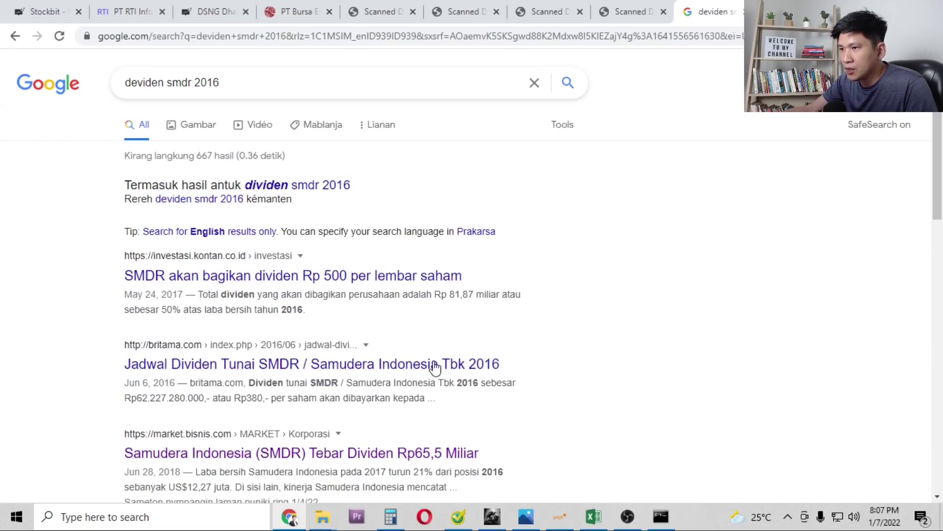
Examine the kontan.co.id result on SMDR's 2016 dividend, highlighting the payout percentage and the total dividend amount.
scroll(373, 334, "down", 1)
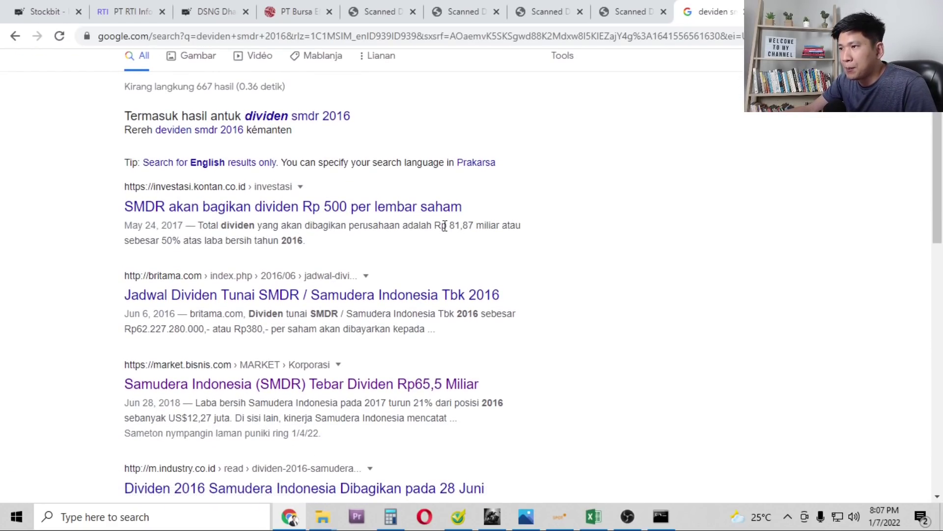
double_click(504, 225)
left_click_drag(160, 240, 239, 241)
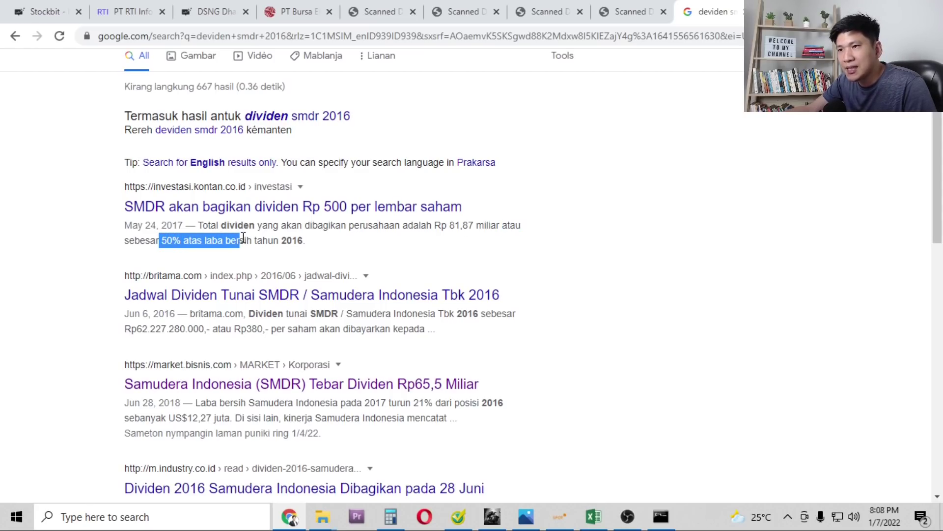
scroll(314, 246, "up", 2)
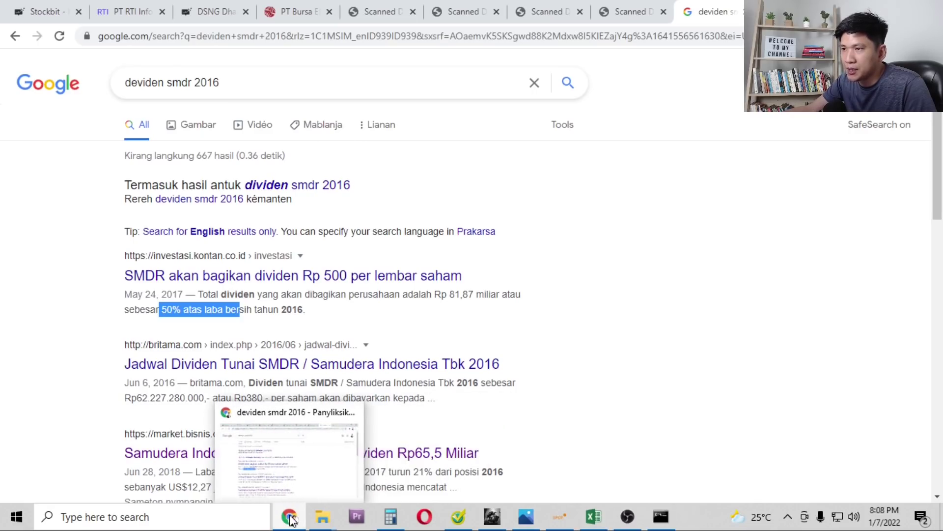
left_click(484, 294)
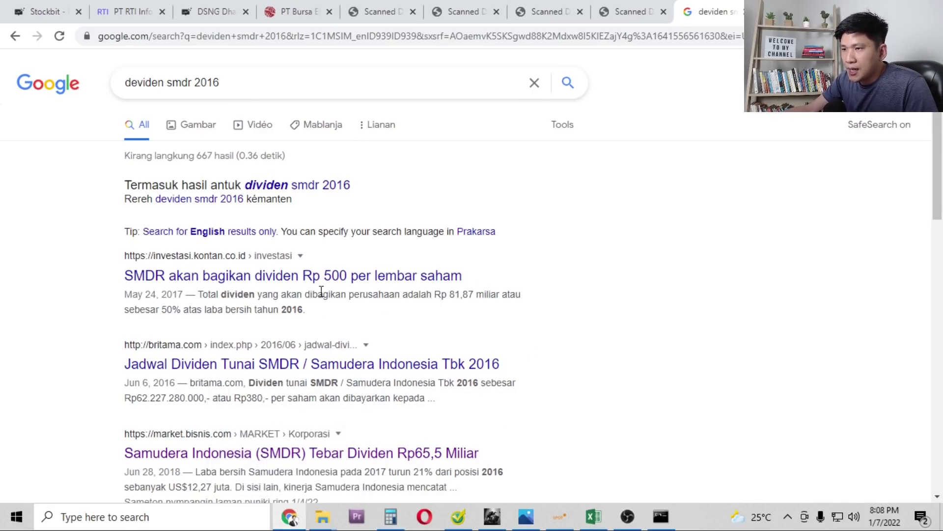
left_click_drag(450, 297, 462, 297)
Switch to IPOT's SMDR fundamentals, bring up Calculator, and enter the total dividend as 81,800,000,000.
key("alt+Tab")
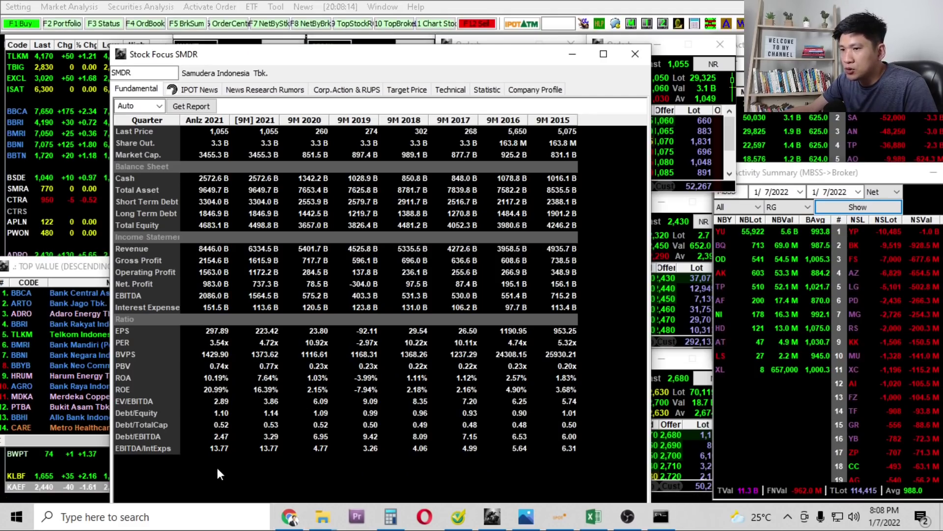
left_click(391, 516)
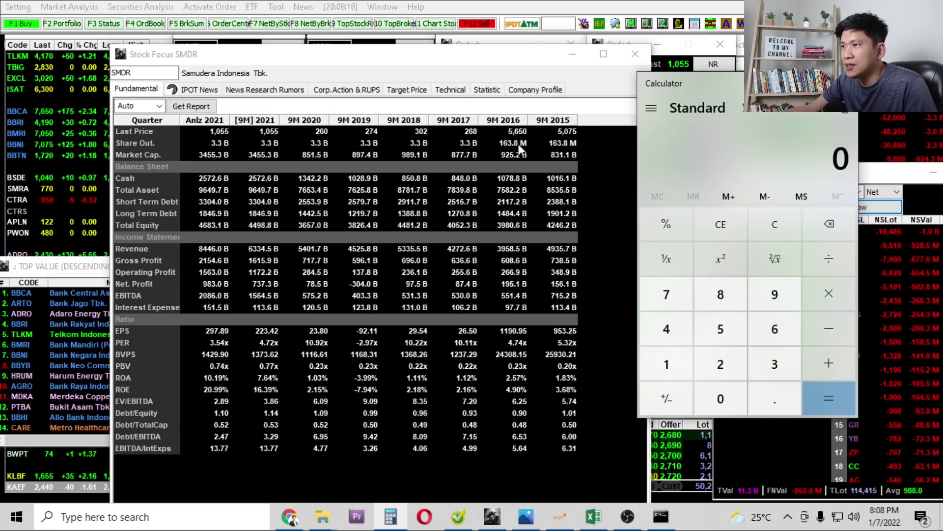
left_click(718, 300)
key("1")
key("8")
left_click(720, 398)
left_click(720, 399)
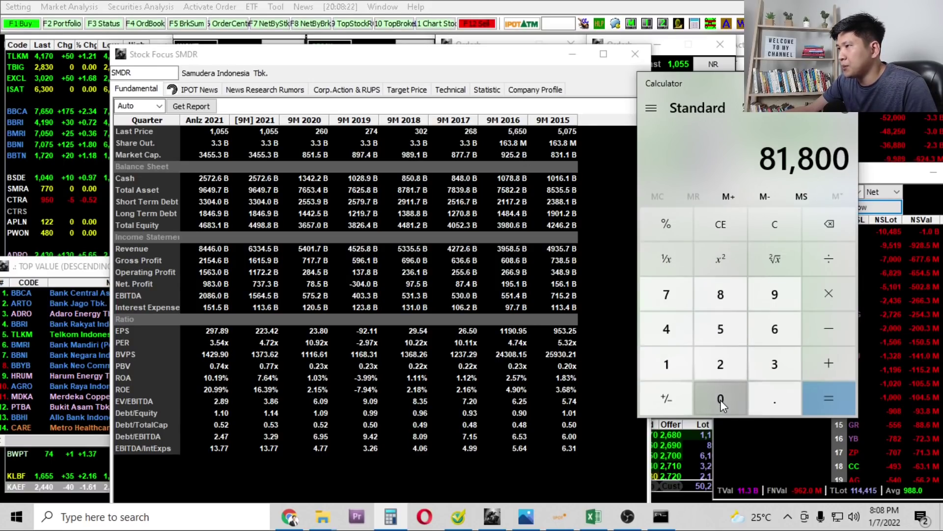
triple_click(720, 400)
triple_click(721, 399)
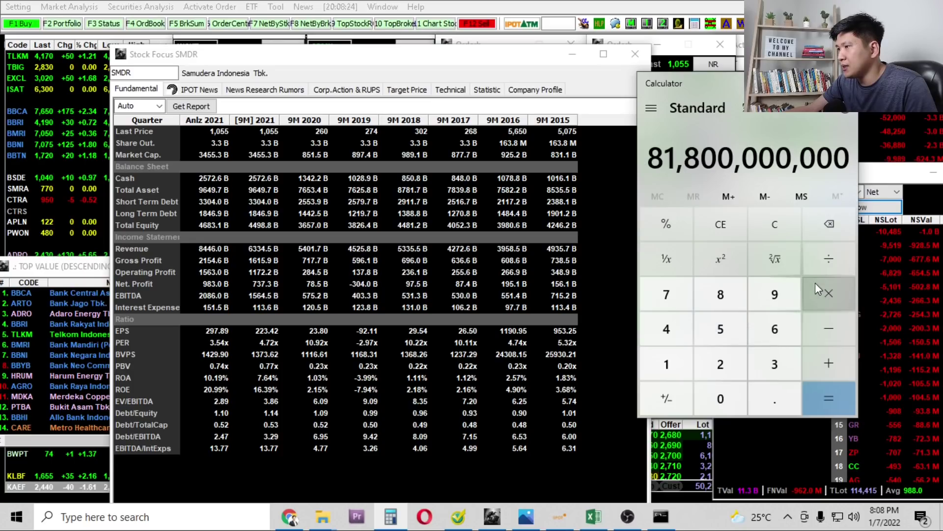
Divide the total dividend by the 163,800,000 shares outstanding in 9M 2016 and highlight the per-share result.
left_click(829, 259)
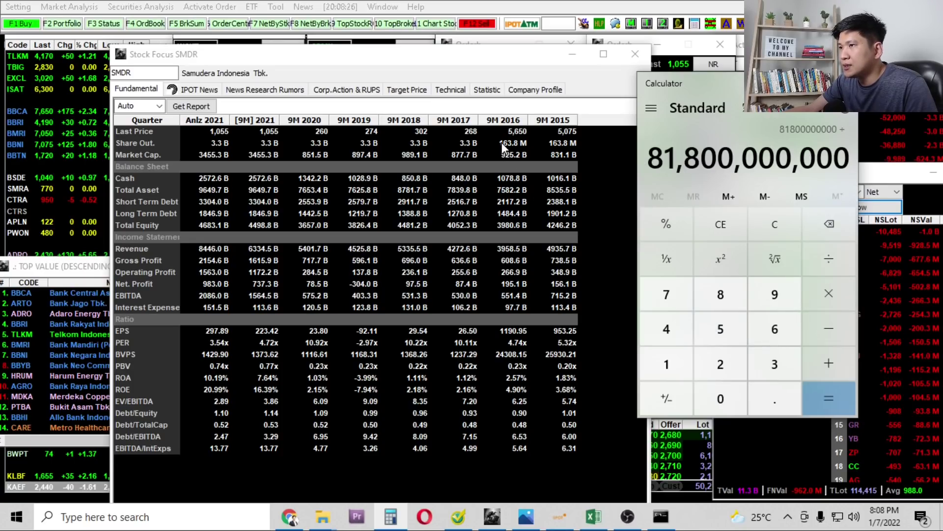
left_click(666, 364)
left_click(775, 329)
left_click(774, 364)
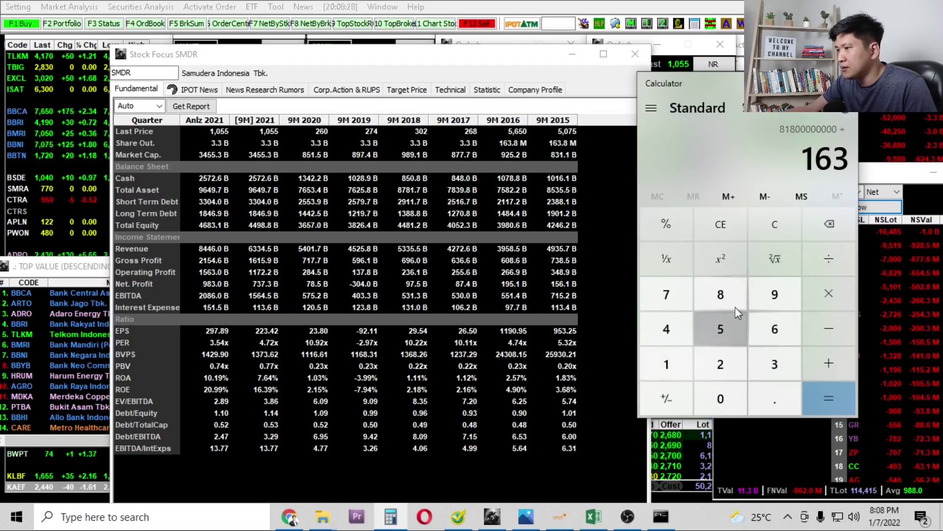
left_click(720, 294)
double_click(730, 397)
left_click(728, 399)
double_click(727, 399)
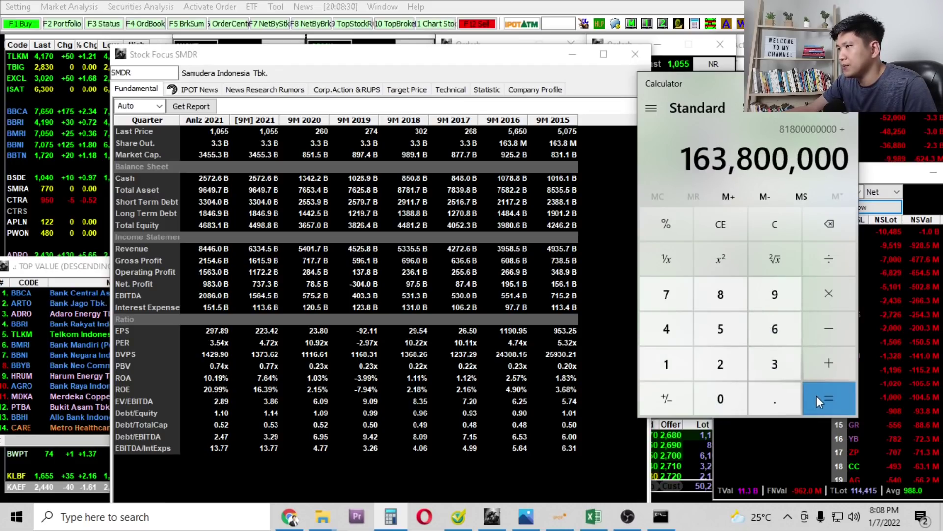
left_click(817, 396)
left_click_drag(641, 153, 751, 154)
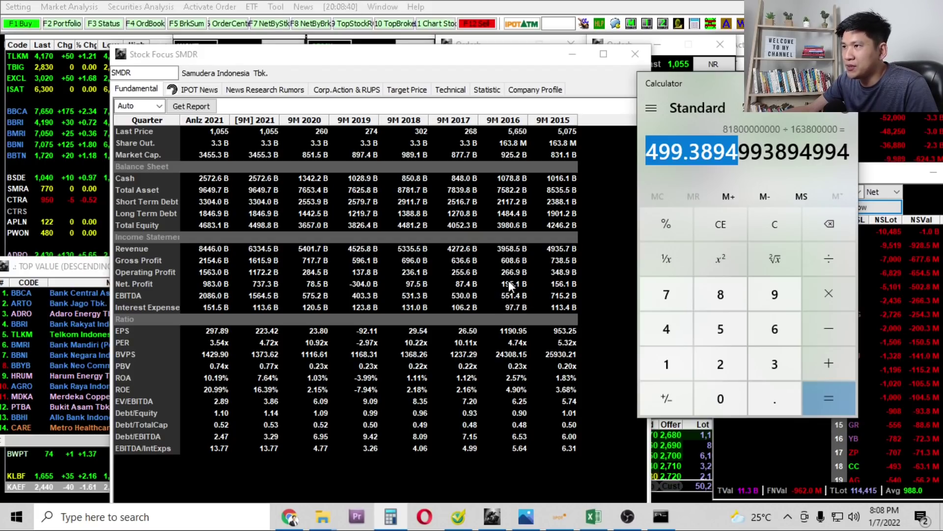
Recheck the SMDR dividend history image in Photos, and search Google in Chrome for "deviden smdr 2017".
left_click(526, 516)
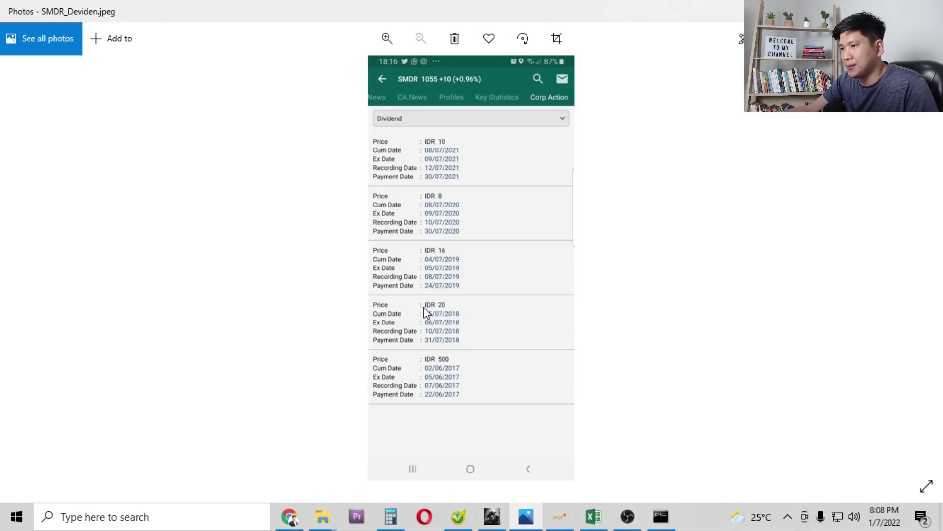
left_click(522, 516)
left_click(289, 516)
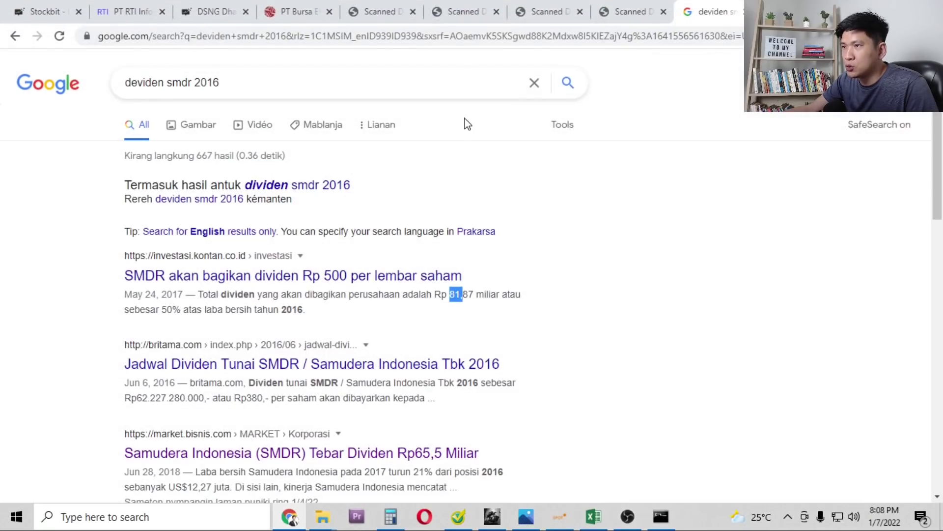
left_click(216, 82)
key("BackSpace")
type("7")
key("Return")
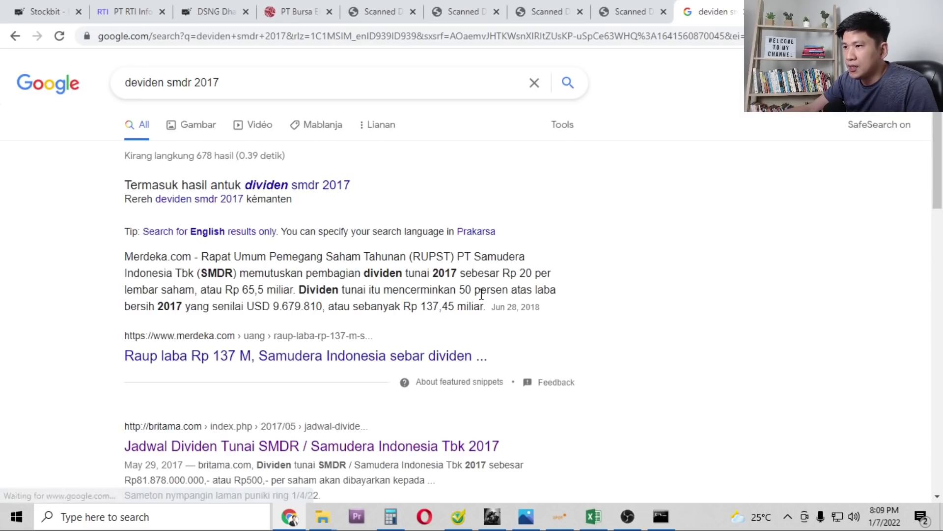
Examine the Merdeka.com snippet on SMDR's 2017 dividend, highlighting the dividend total and the payout percentage.
left_click_drag(435, 273, 475, 274)
left_click(516, 275)
double_click(523, 273)
left_click_drag(243, 289, 261, 288)
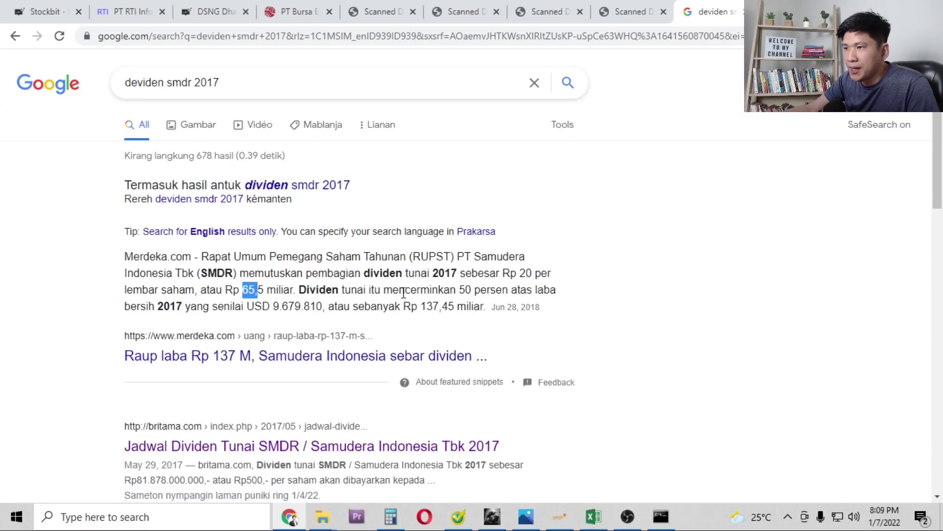
left_click_drag(459, 289, 509, 290)
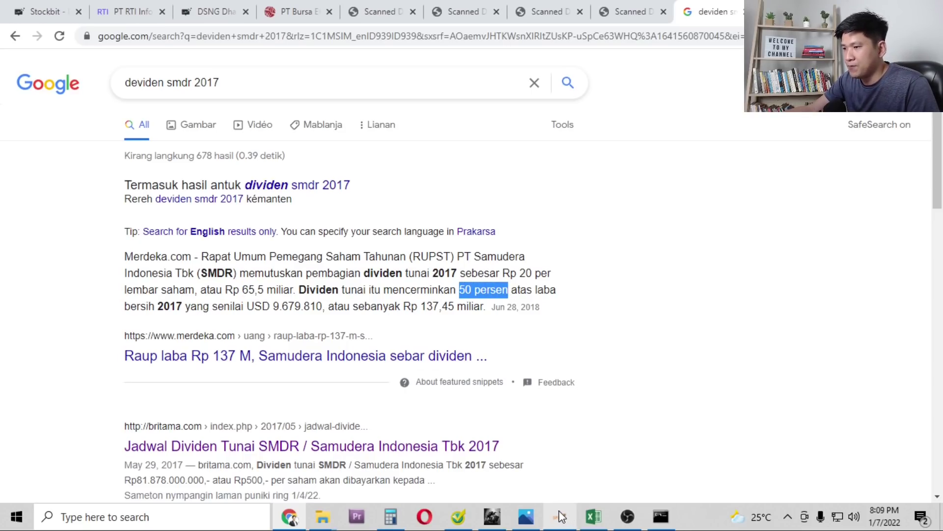
Check the dividend history image again, search Google for "deviden smdr 2018", and highlight the total dividend amount.
left_click(526, 515)
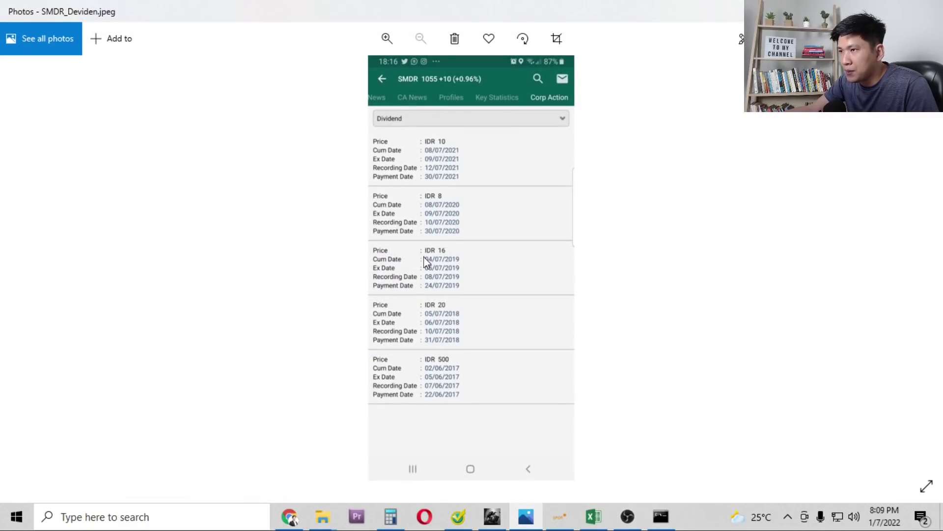
left_click(289, 516)
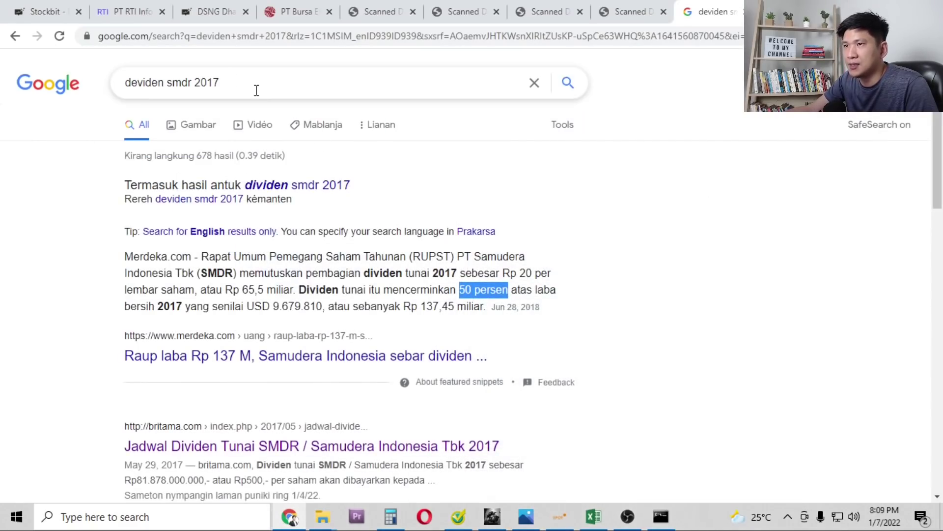
left_click(215, 82)
key("BackSpace")
type("8")
key("Return")
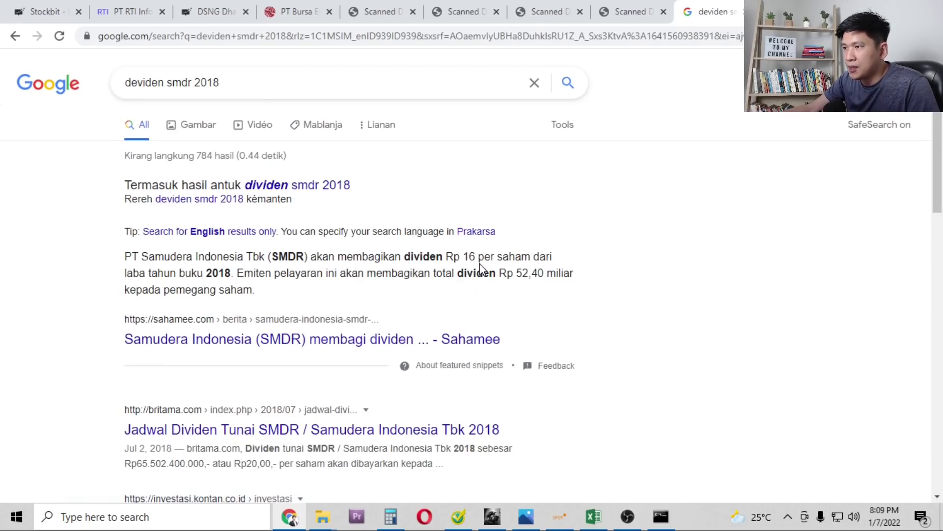
left_click_drag(516, 273, 545, 274)
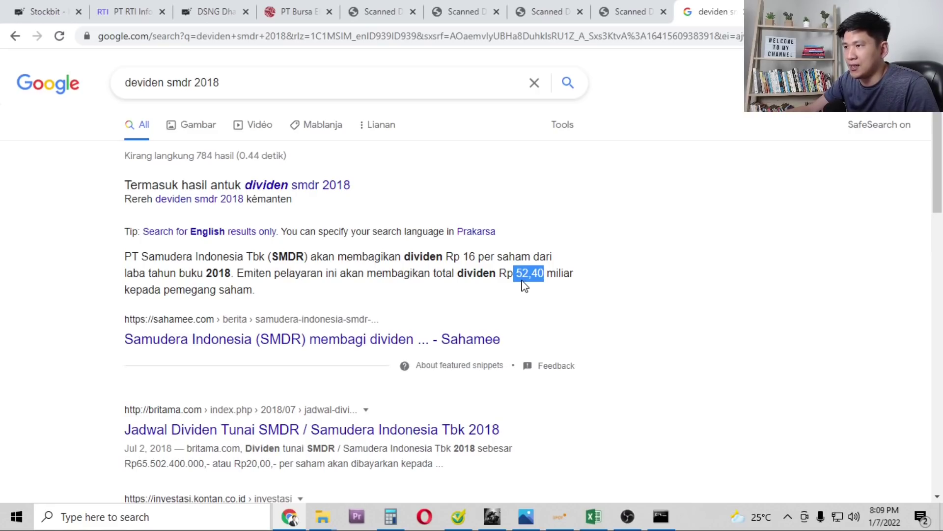
Return to the SMDR Stock Focus window and load its fundamental report for the 12 Month period.
left_click(290, 517)
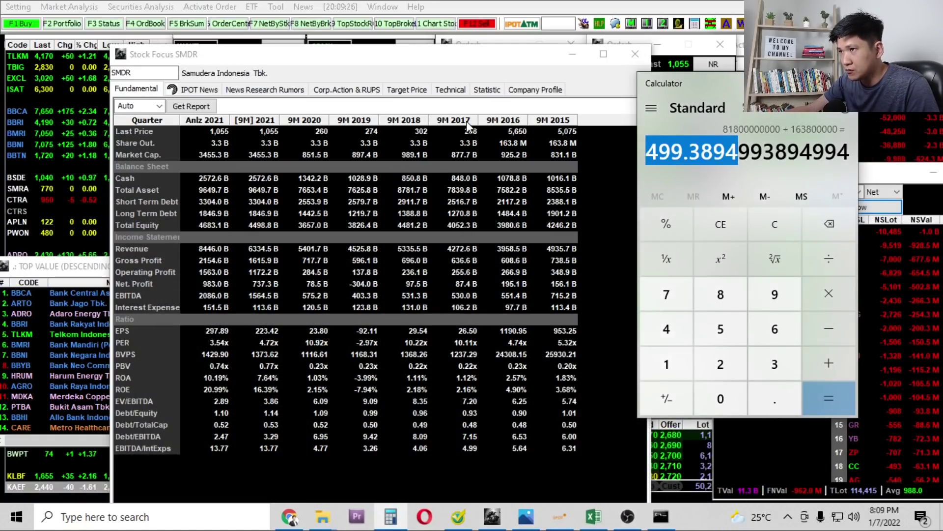
left_click(291, 520)
left_click(290, 520)
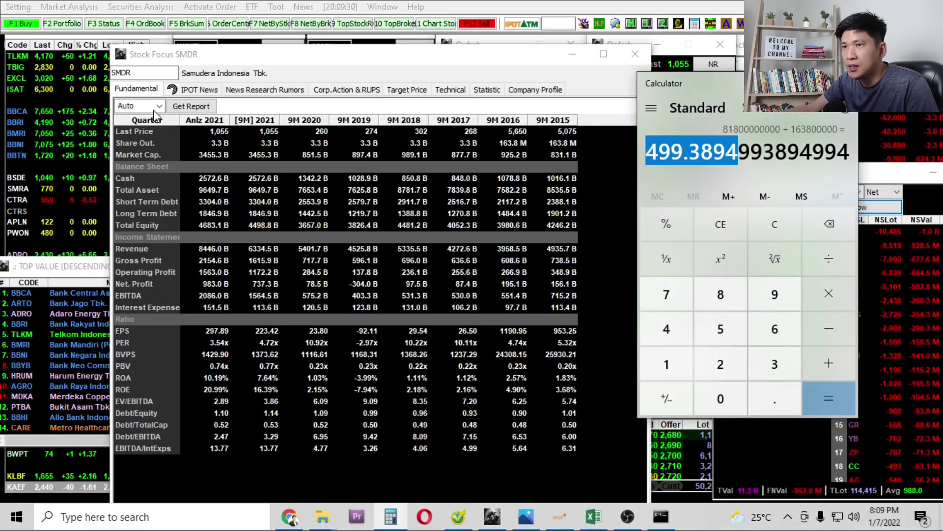
left_click(156, 106)
left_click(145, 153)
left_click(188, 107)
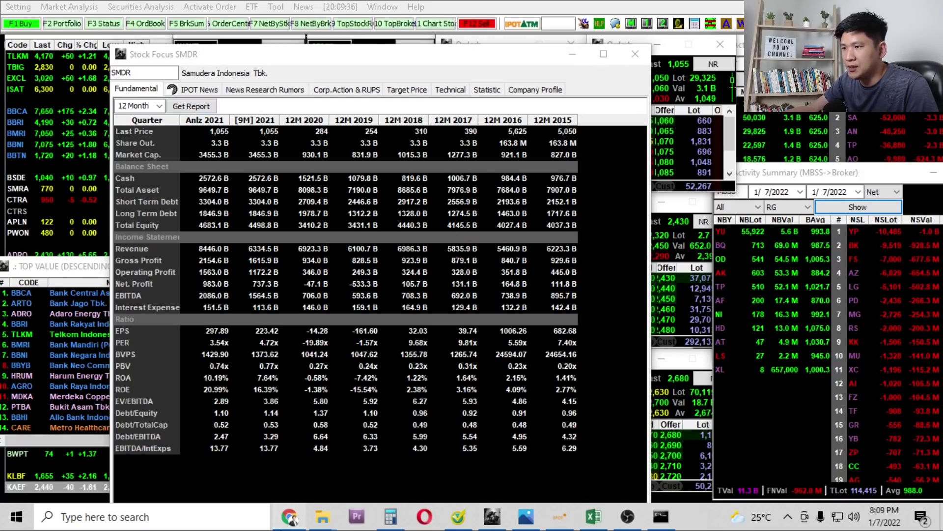
Recheck the 2018 SMDR dividend search result in Chrome, and highlight the Net Profit row in the Stock Focus report.
left_click(290, 516)
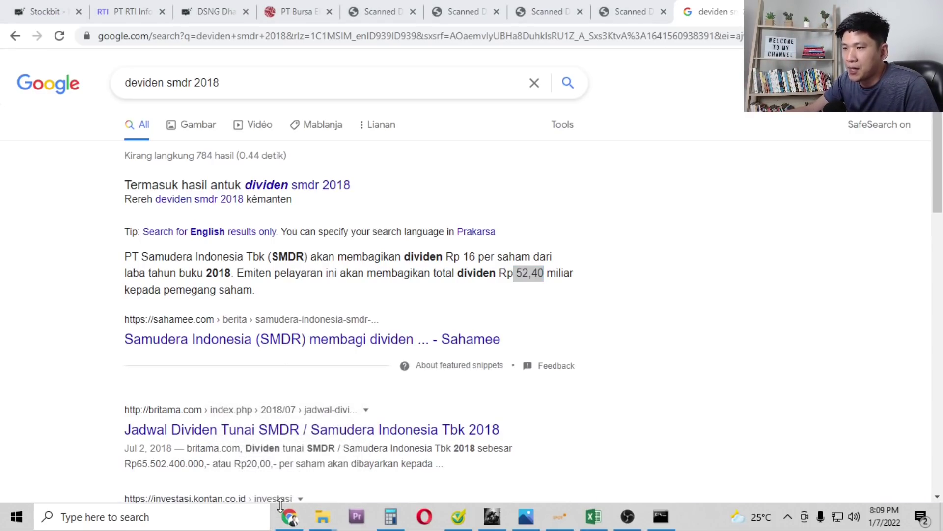
left_click(289, 520)
left_click(290, 520)
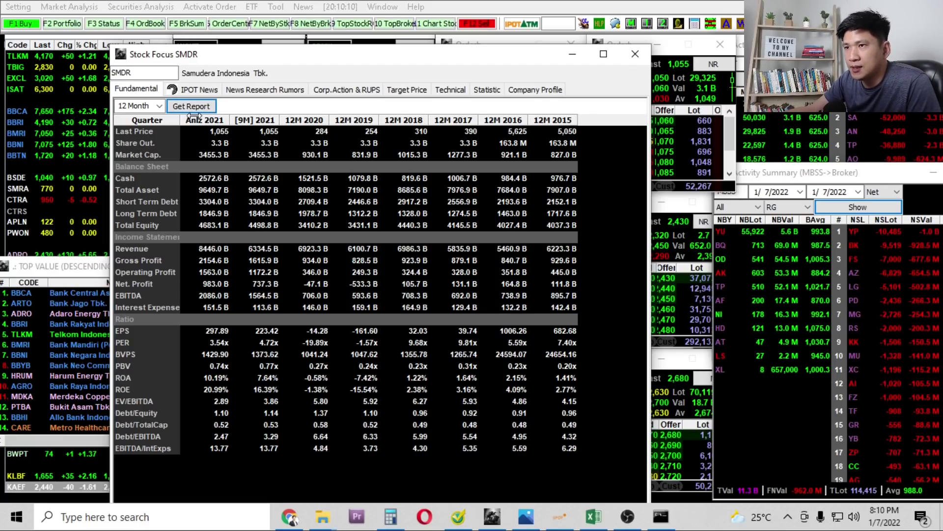
left_click(209, 284)
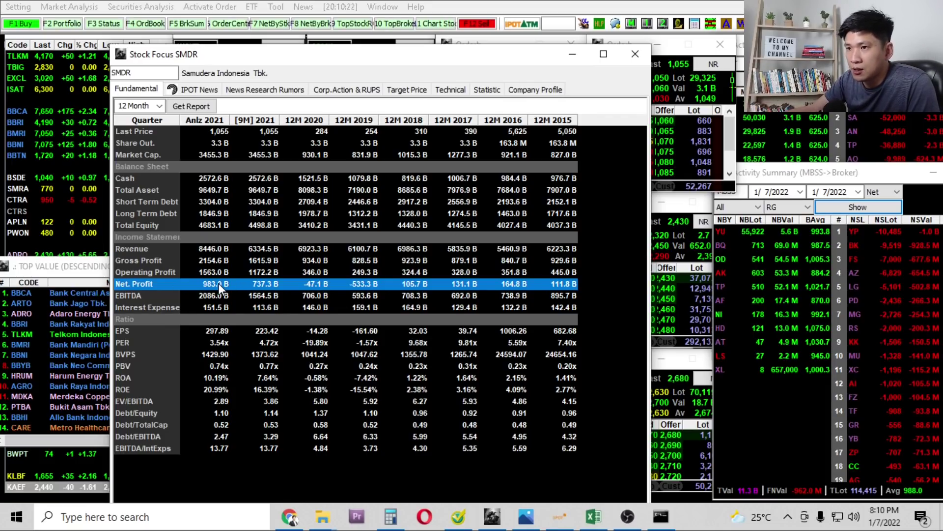
Divide the annualized 2021 net profit of 983 by 2 in Calculator and highlight the result.
left_click(391, 516)
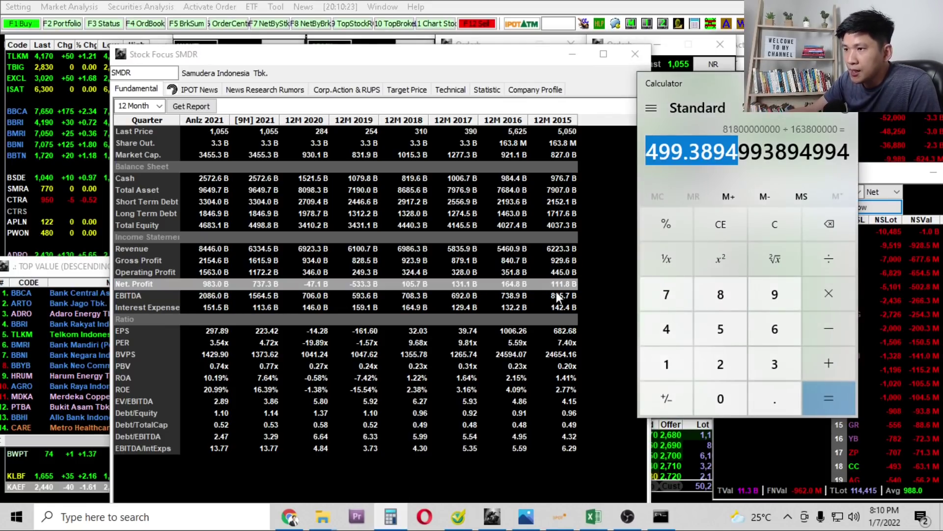
left_click(752, 225)
left_click(772, 296)
left_click(725, 296)
left_click(774, 364)
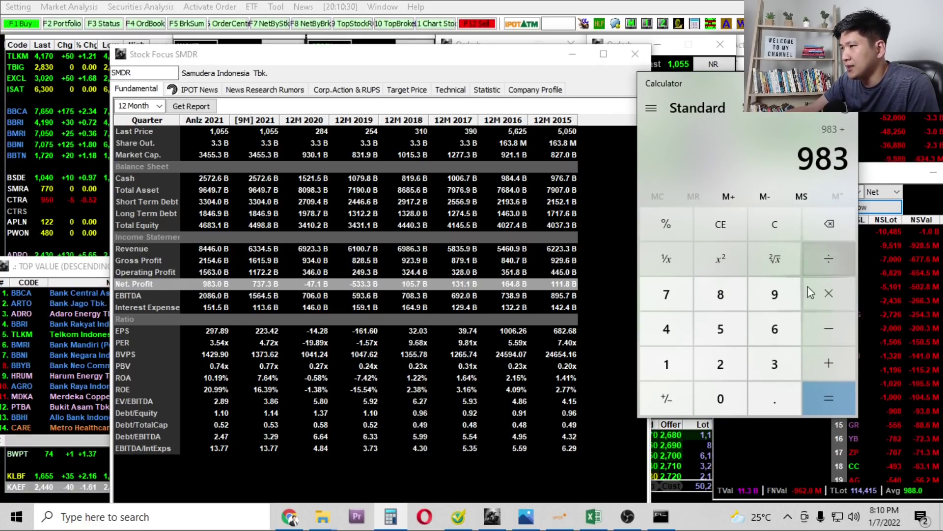
left_click(732, 363)
left_click(827, 397)
left_click_drag(780, 152, 826, 150)
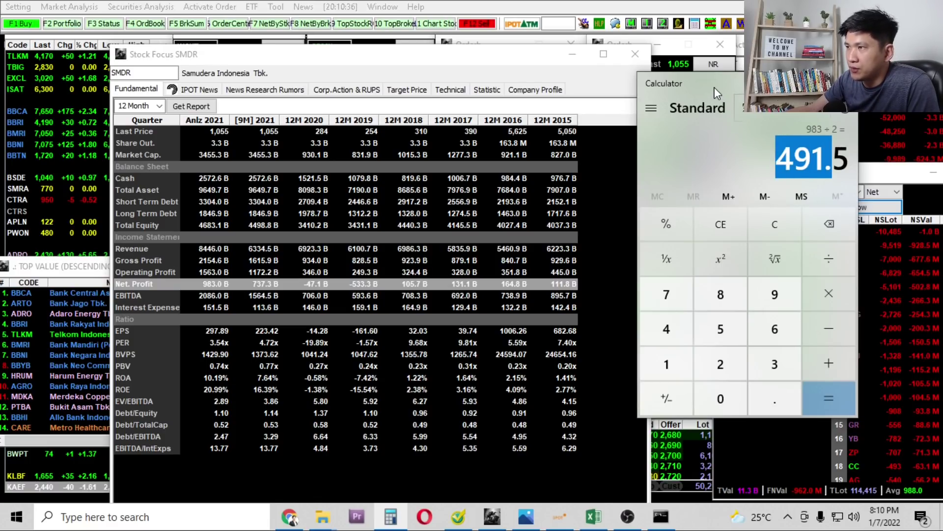
Divide 491.5 by the 3.3 billion shares outstanding, and highlight the whole-number part of the result.
left_click_drag(717, 93, 627, 103)
left_click(736, 266)
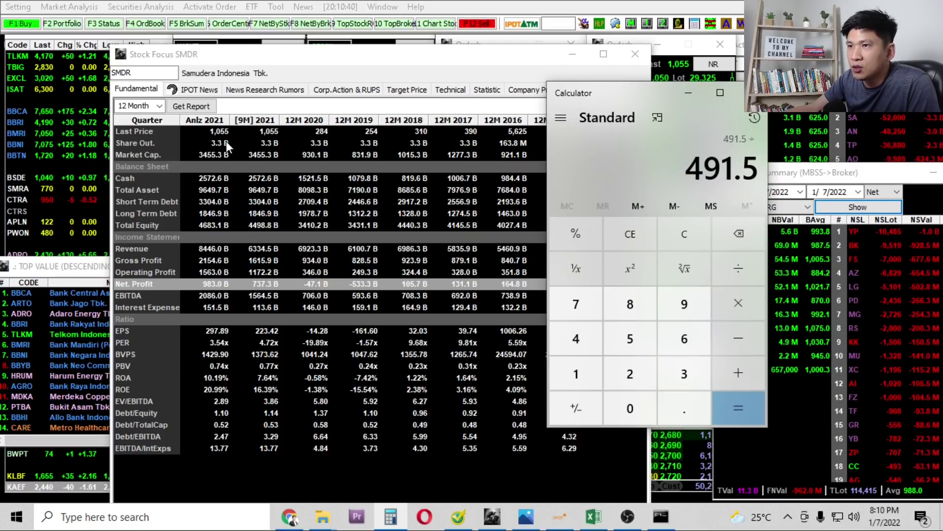
left_click(687, 388)
left_click(686, 402)
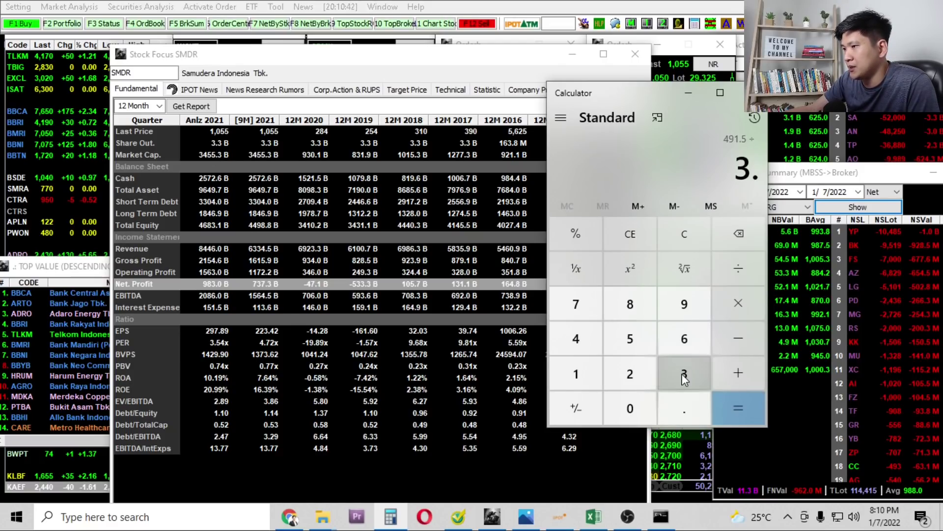
left_click(684, 375)
left_click(736, 406)
left_click_drag(561, 162, 594, 160)
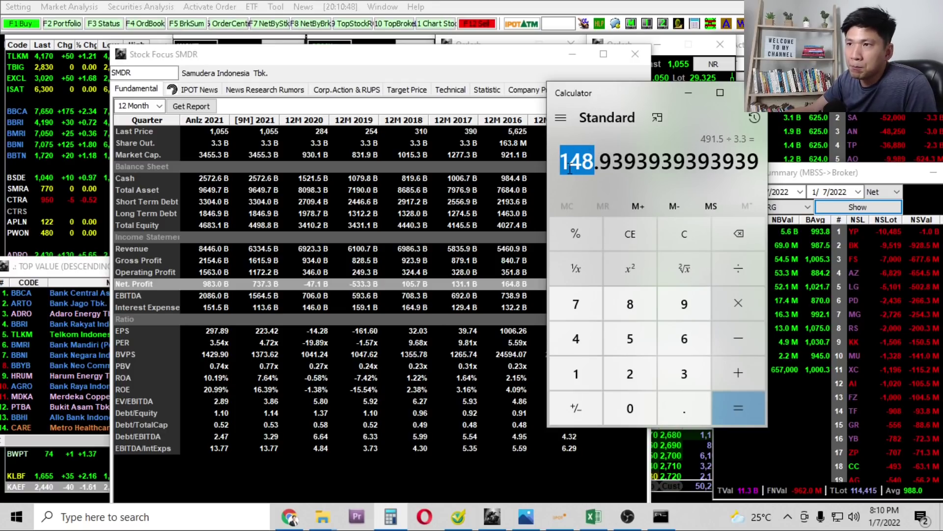
left_click_drag(589, 93, 681, 79)
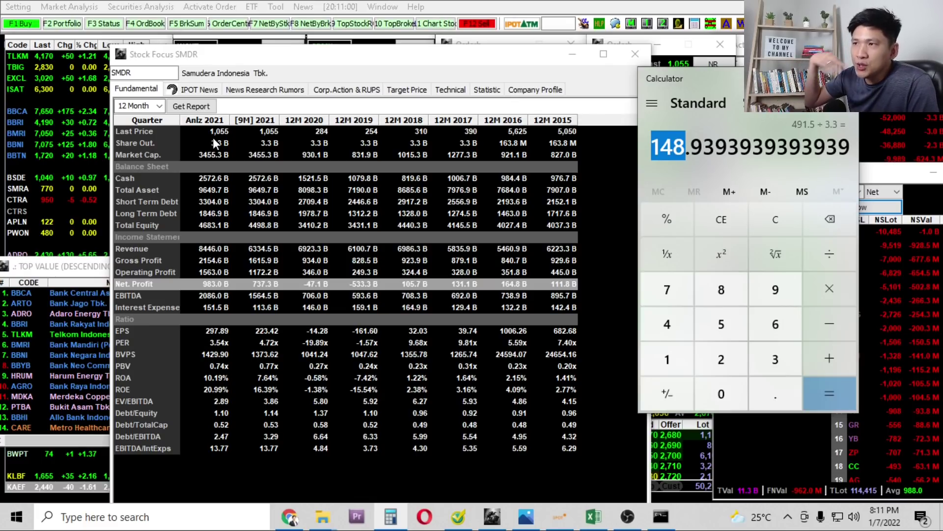
Switch to the SMDR chart on Stockbit in Chrome and set its interval to monthly.
left_click(290, 517)
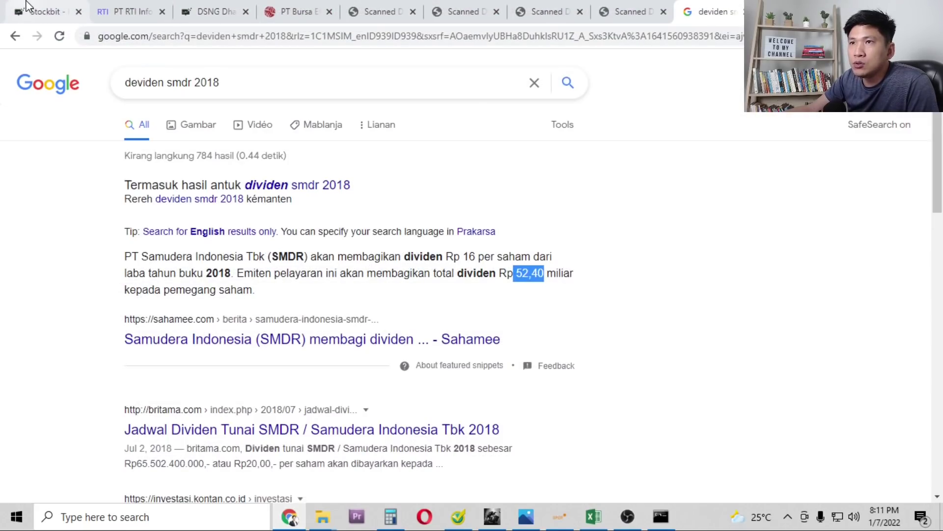
left_click(28, 7)
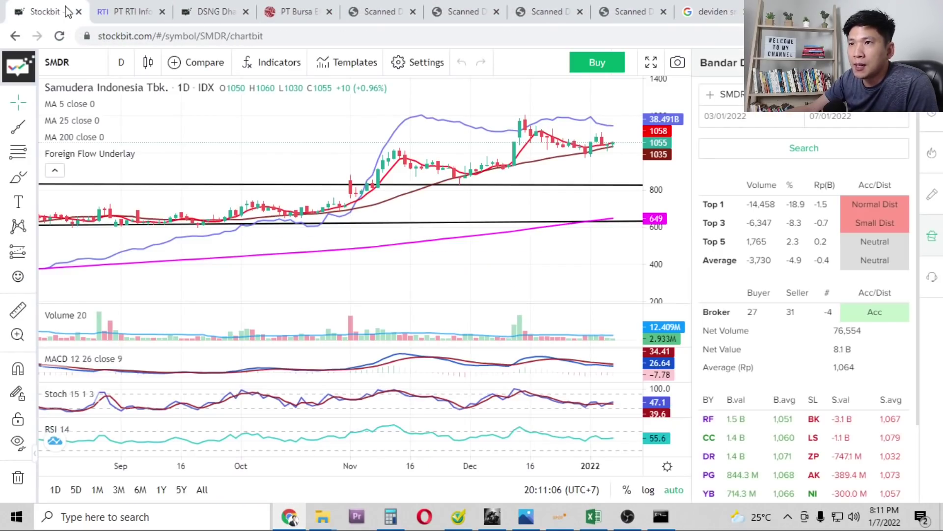
left_click(123, 63)
left_click(148, 317)
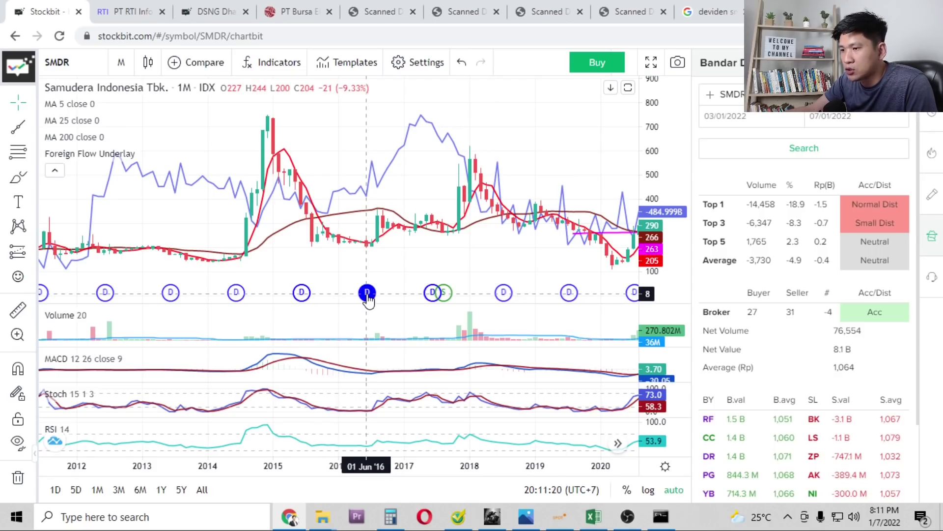
Open SMDR's company profile in Stock Focus and examine the stock split entry in its issued history.
left_click(290, 516)
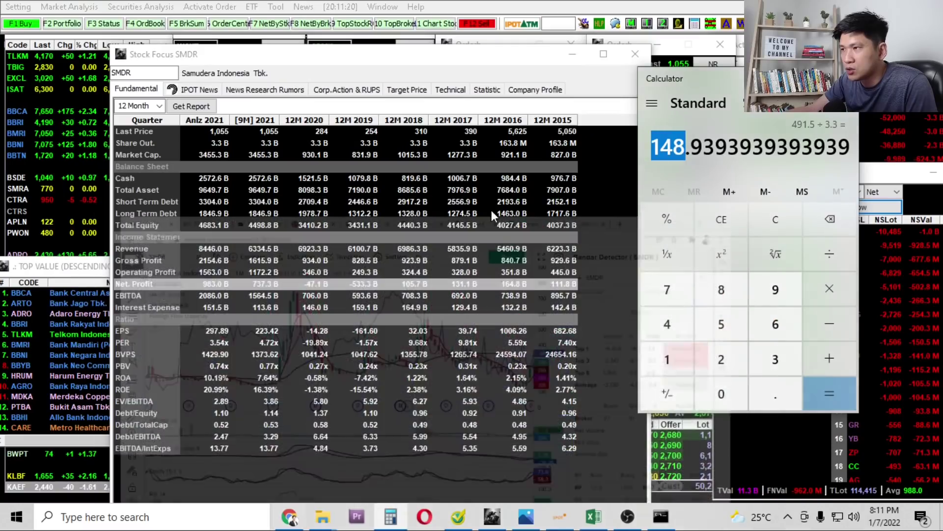
left_click(560, 91)
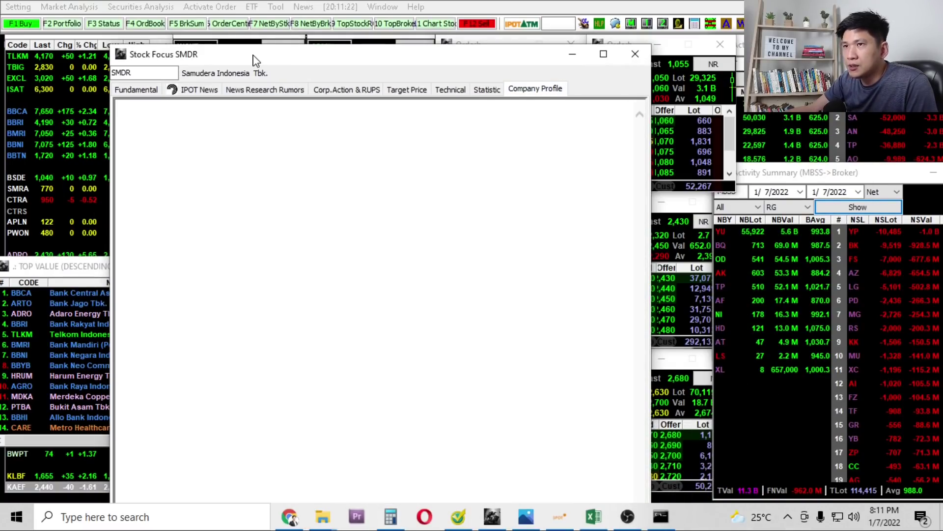
left_click_drag(252, 55, 222, 12)
scroll(421, 216, "down", 6)
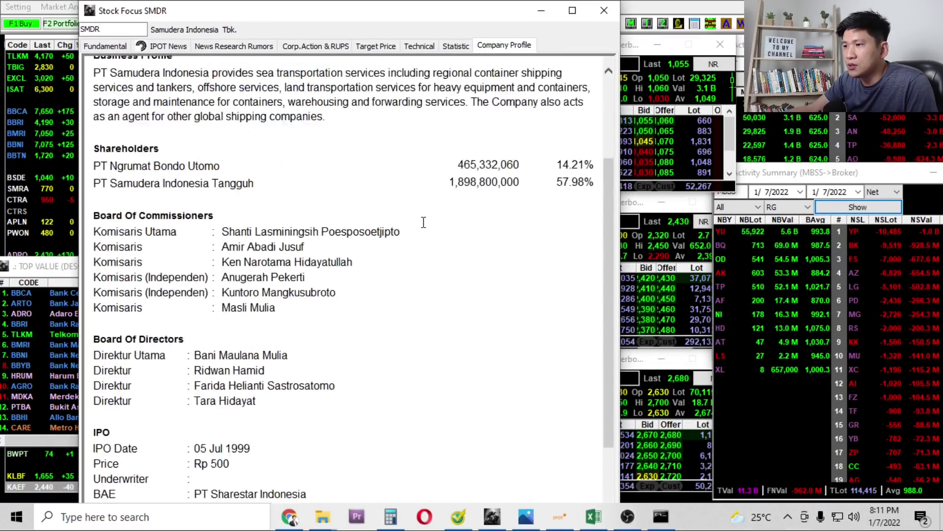
left_click(572, 10)
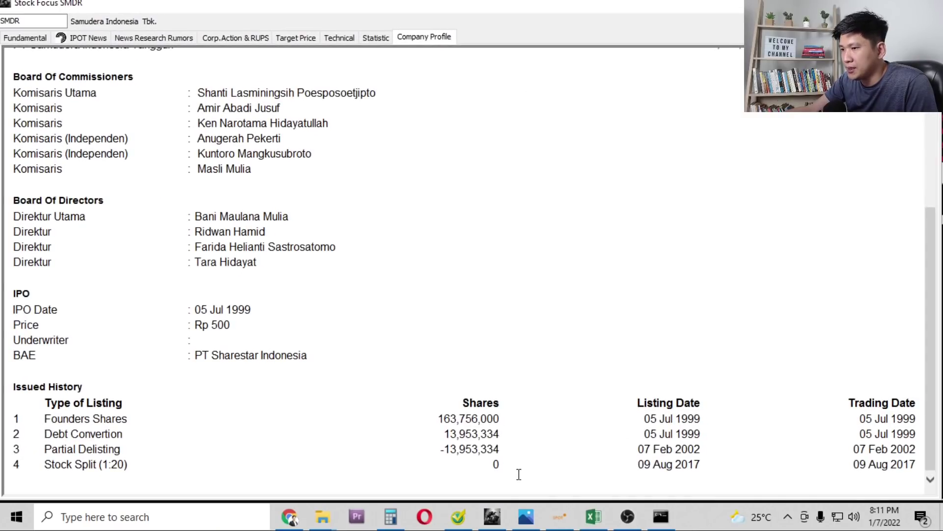
left_click(917, 6)
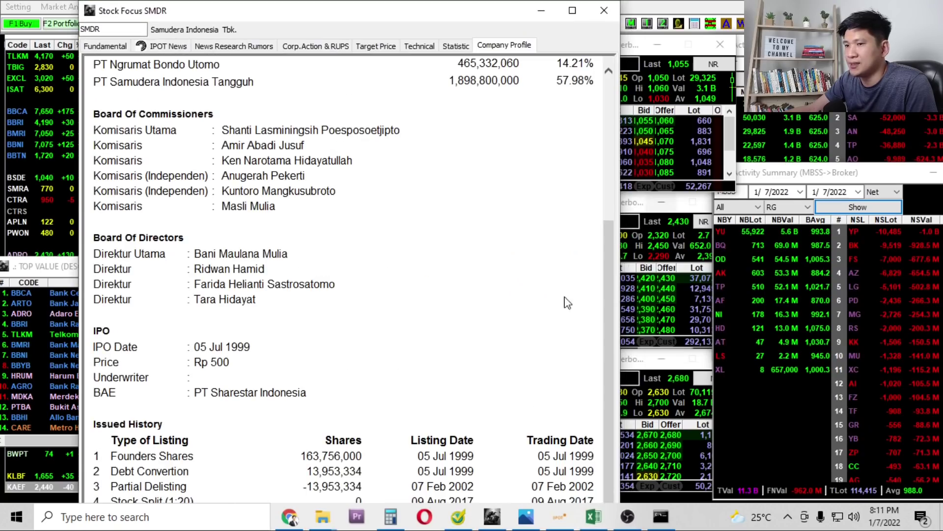
Multiply the June 2016 price of 204 by the stock split factor of 20 in Calculator.
left_click(390, 516)
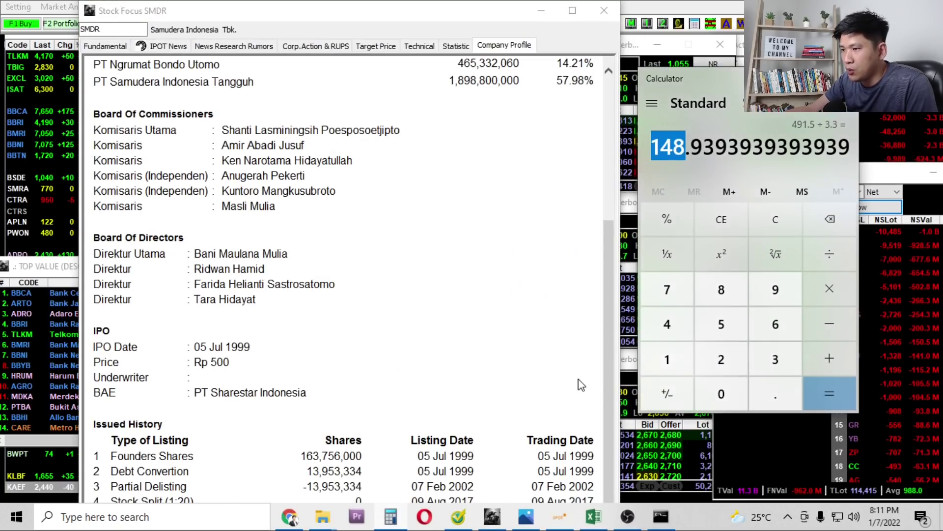
left_click(721, 360)
left_click(721, 394)
left_click(668, 323)
key("asterisk")
left_click(721, 359)
left_click(721, 393)
left_click(829, 393)
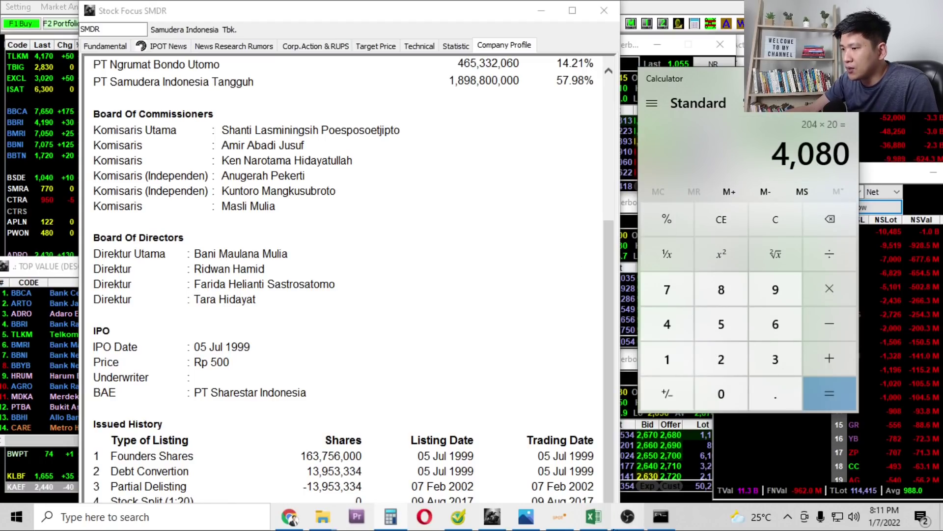
Check the 2017 payout in the SMDR dividend history image, and divide 500 by 4,080 in Calculator.
left_click(526, 516)
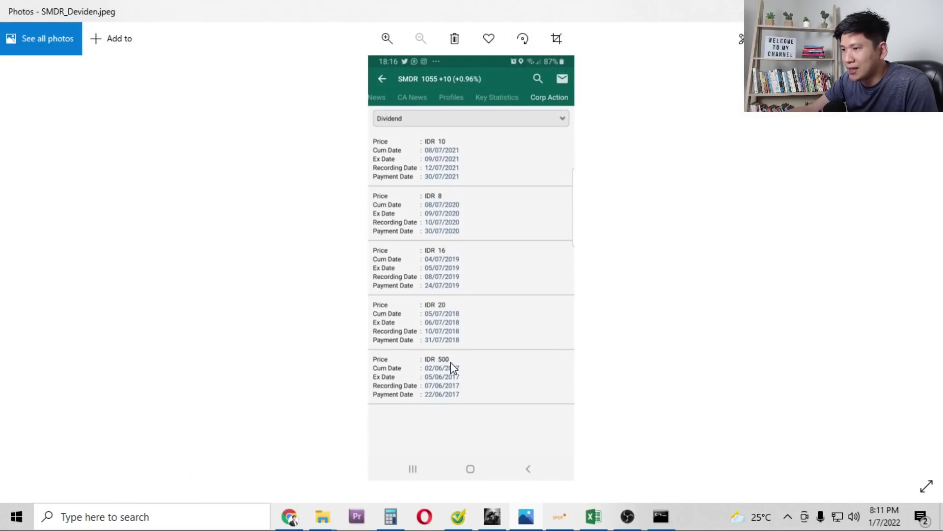
left_click(525, 516)
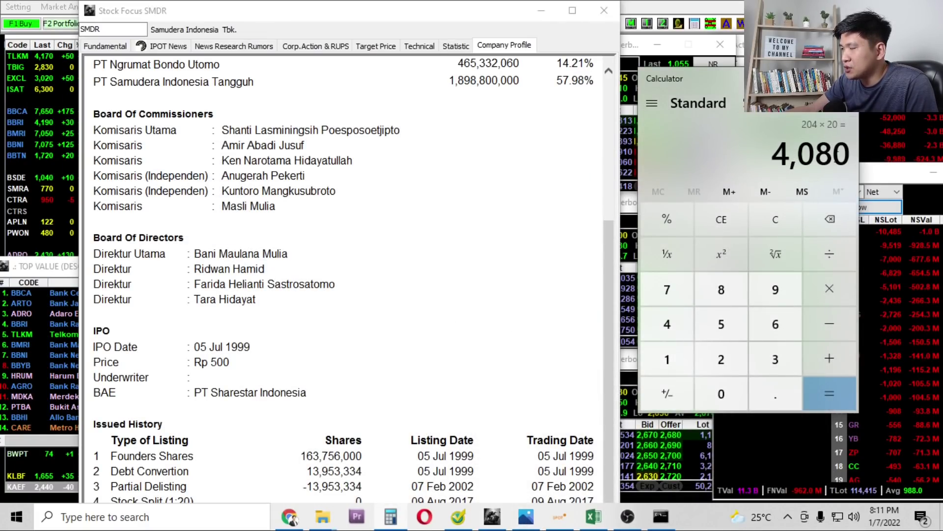
left_click(775, 217)
left_click(720, 324)
left_click(721, 393)
left_click(721, 394)
left_click(829, 254)
left_click(667, 323)
left_click(721, 393)
left_click(722, 294)
left_click(728, 390)
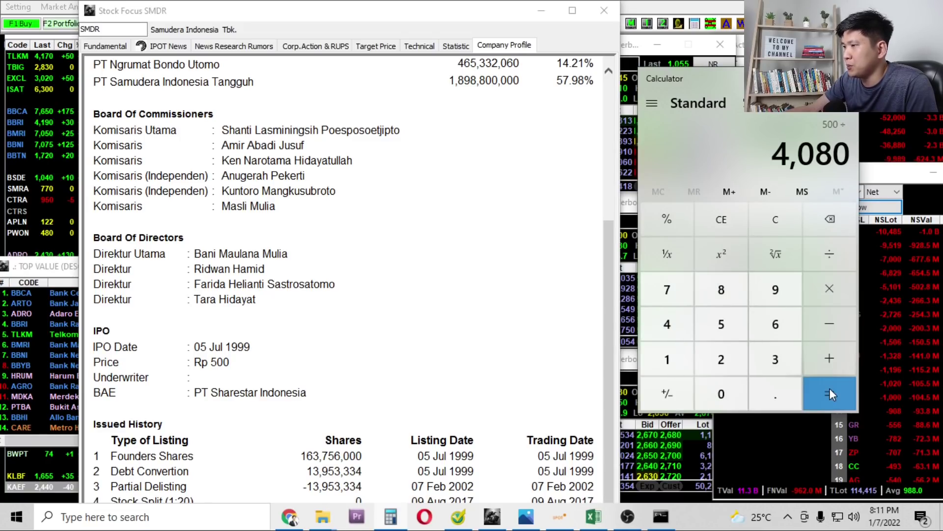
left_click(829, 388)
Multiply the dividend yield ratio by 100 to express it as a percentage.
left_click(828, 286)
left_click(674, 353)
left_click(712, 379)
left_click(712, 379)
left_click(825, 382)
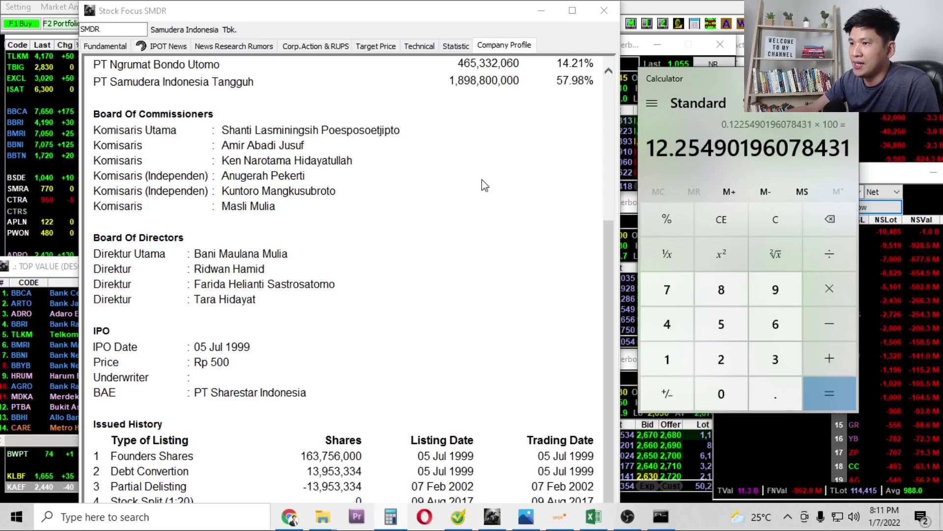
Recheck the SMDR dividend history image, and review the 12M 2018 figures in the Stock Focus fundamental report.
left_click(524, 521)
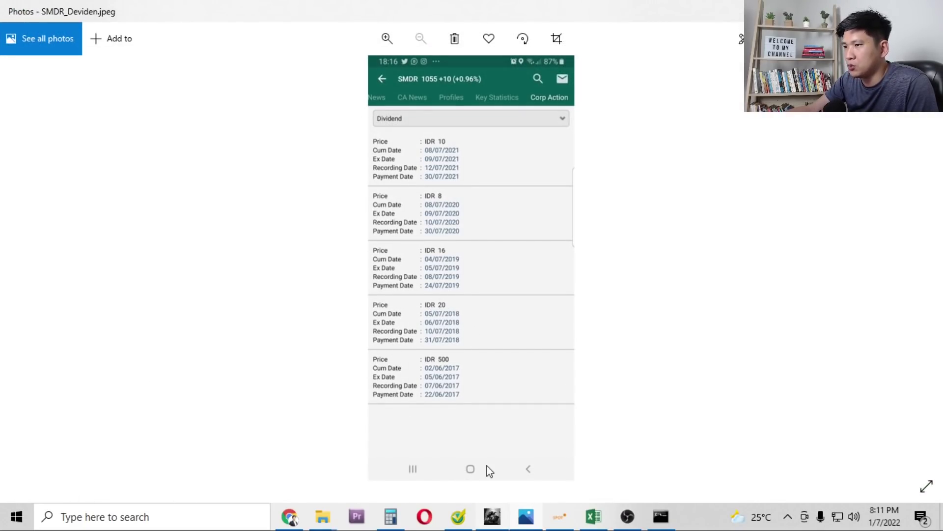
left_click(528, 520)
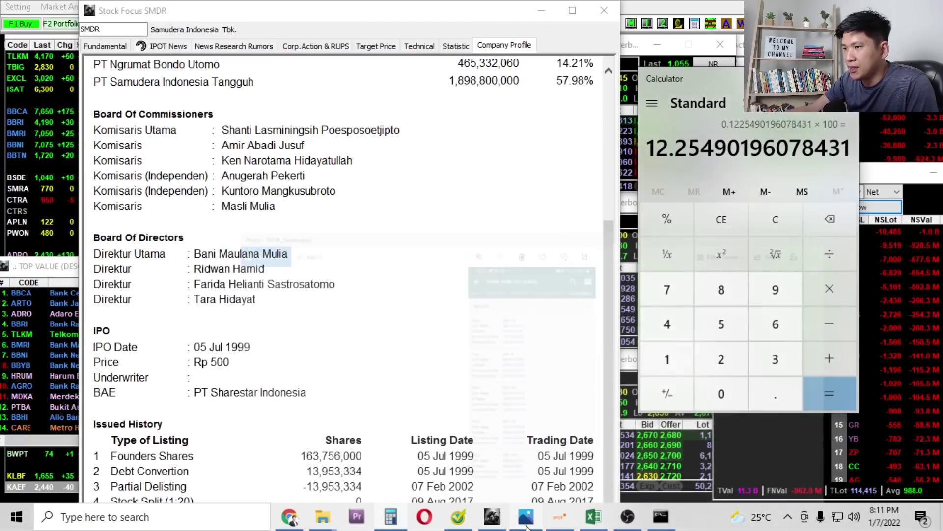
left_click(101, 46)
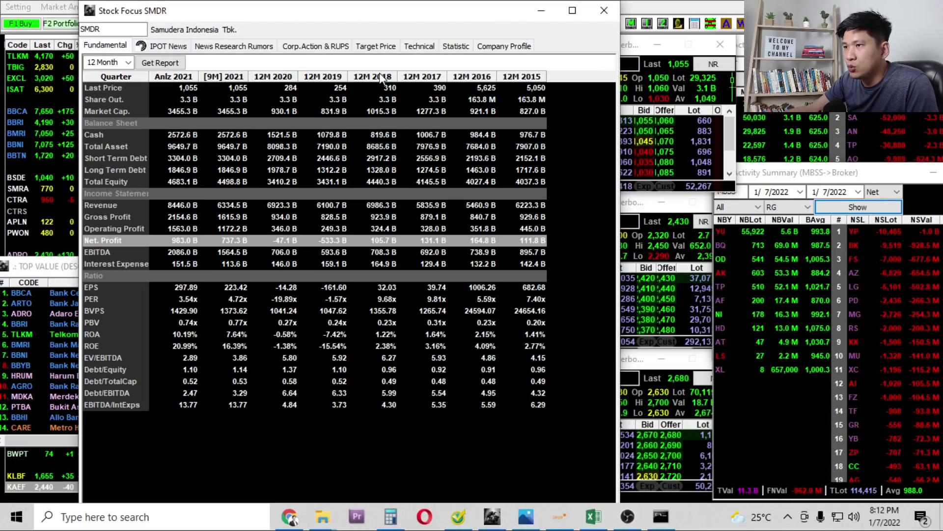
left_click(387, 230)
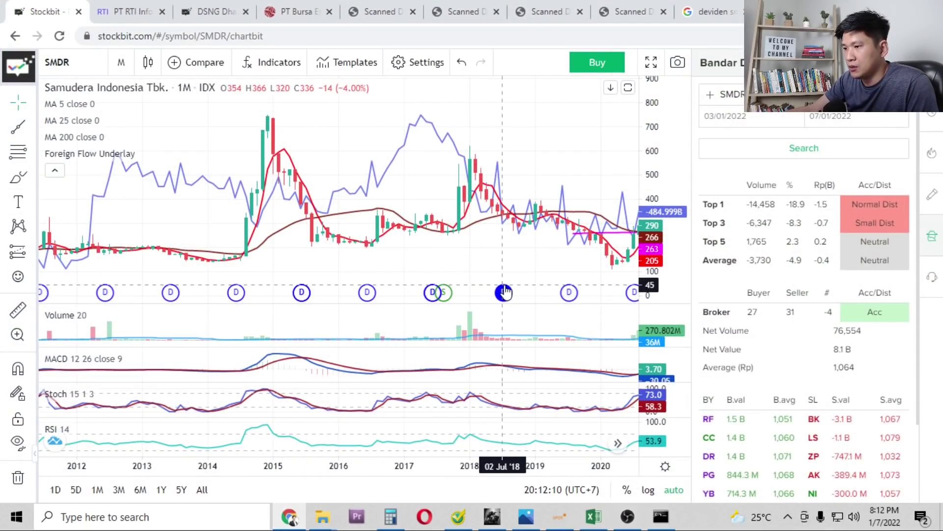
Check the SMDR chart price at the July 2018 dividend, and divide 20 by 336 in Calculator.
left_click_drag(547, 255, 470, 261)
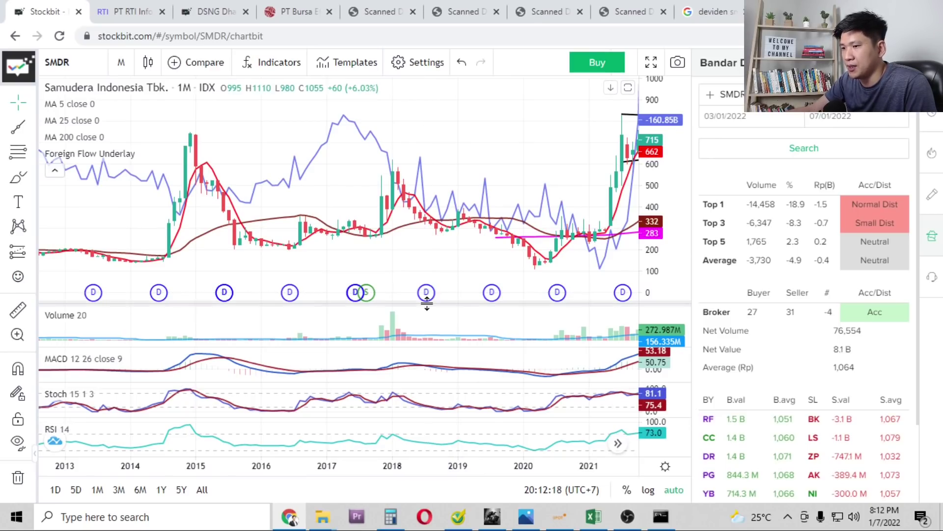
left_click(390, 516)
left_click(721, 359)
left_click(721, 393)
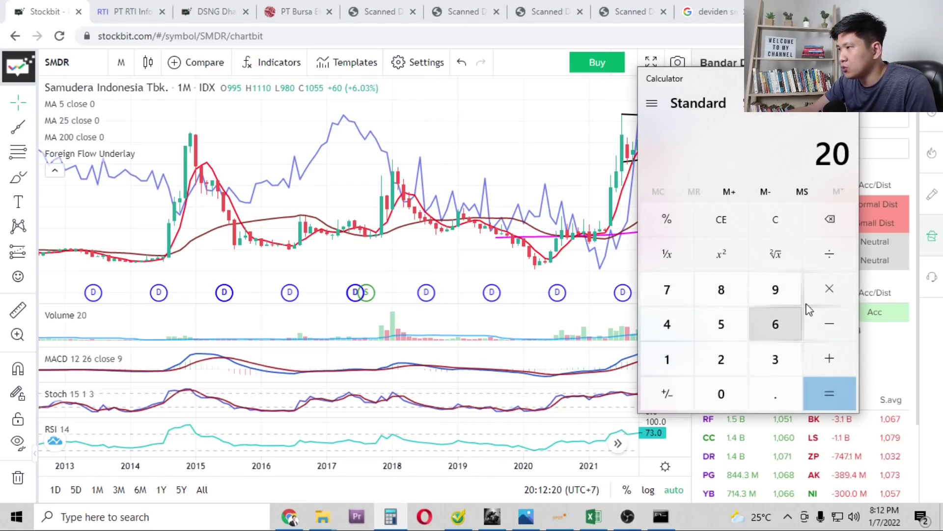
left_click(830, 253)
double_click(776, 359)
left_click(775, 325)
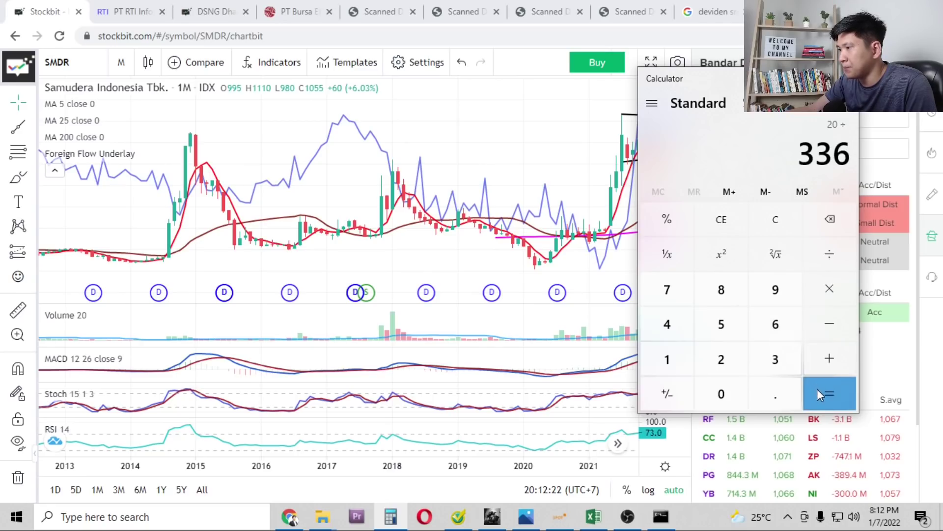
left_click(819, 389)
Multiply the 2018 dividend yield ratio by 100 to get a percentage.
left_click(828, 290)
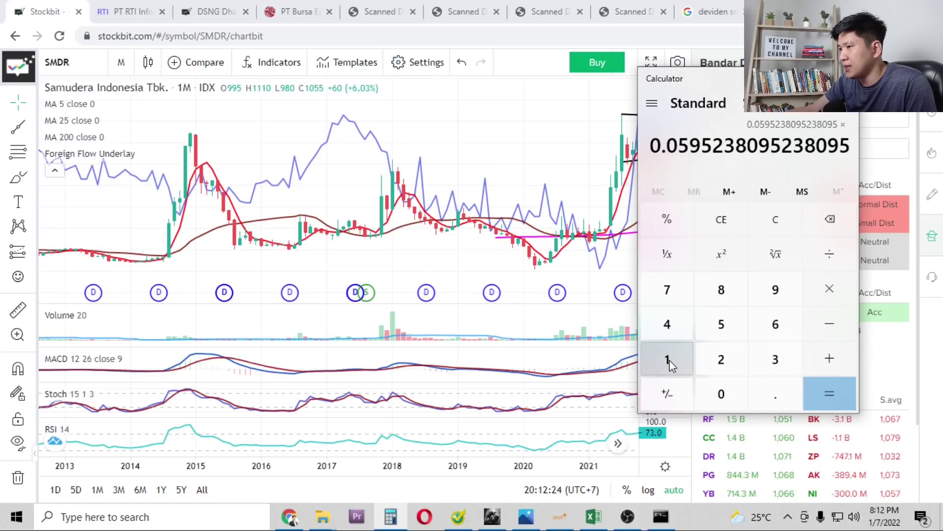
left_click(667, 359)
left_click(721, 393)
left_click(721, 394)
left_click(819, 397)
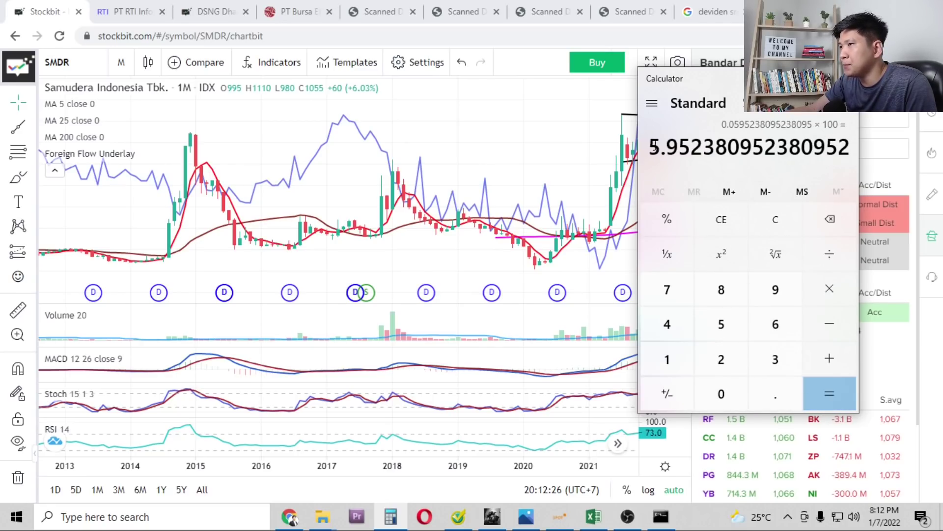
Check the 2019 payout in the SMDR dividend history image, and divide 16 by 300 in Calculator.
left_click(525, 516)
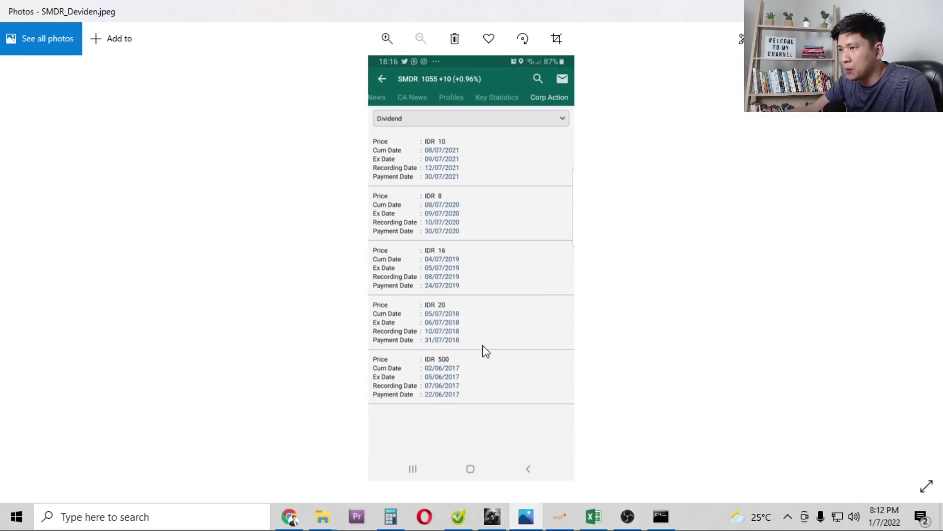
left_click(532, 524)
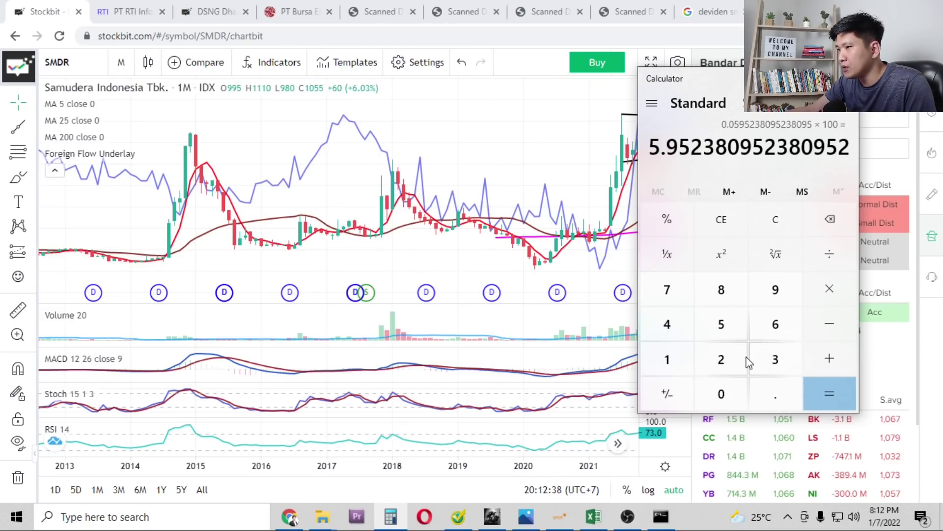
left_click(680, 361)
left_click(769, 326)
left_click(831, 252)
left_click(775, 360)
double_click(721, 394)
left_click(829, 391)
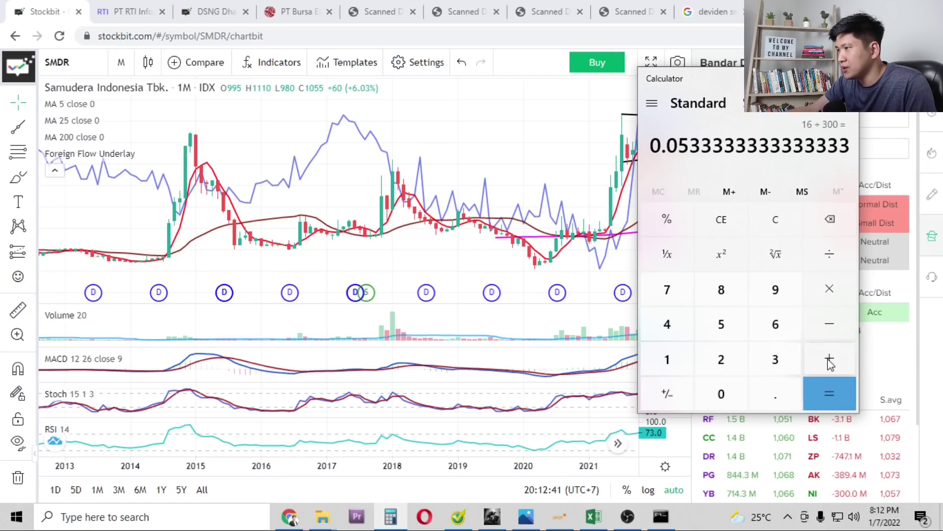
Multiply the 2019 dividend yield ratio by 100 to express it as a percentage.
left_click(829, 290)
left_click(667, 359)
double_click(721, 393)
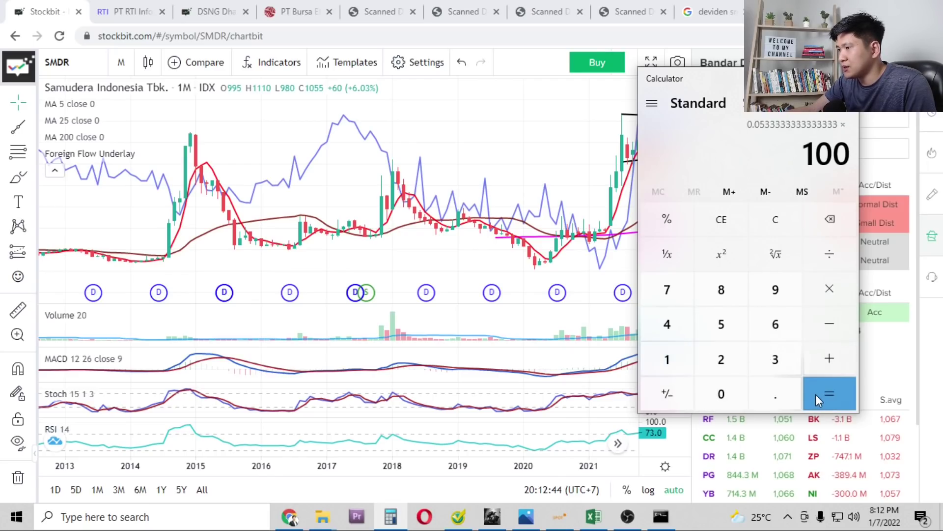
left_click(829, 394)
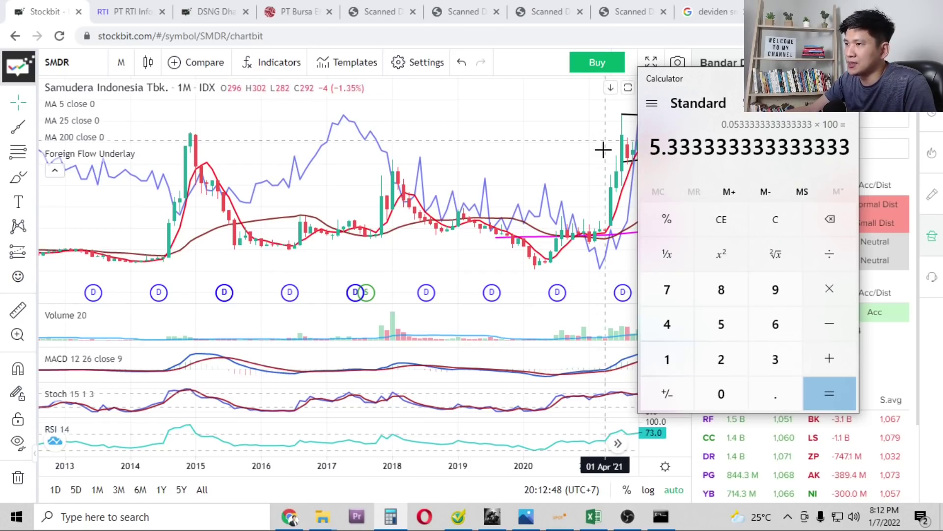
Check the 2020 payout in the SMDR dividend image and the chart price, and divide 8 by 254 in Calculator.
left_click(526, 516)
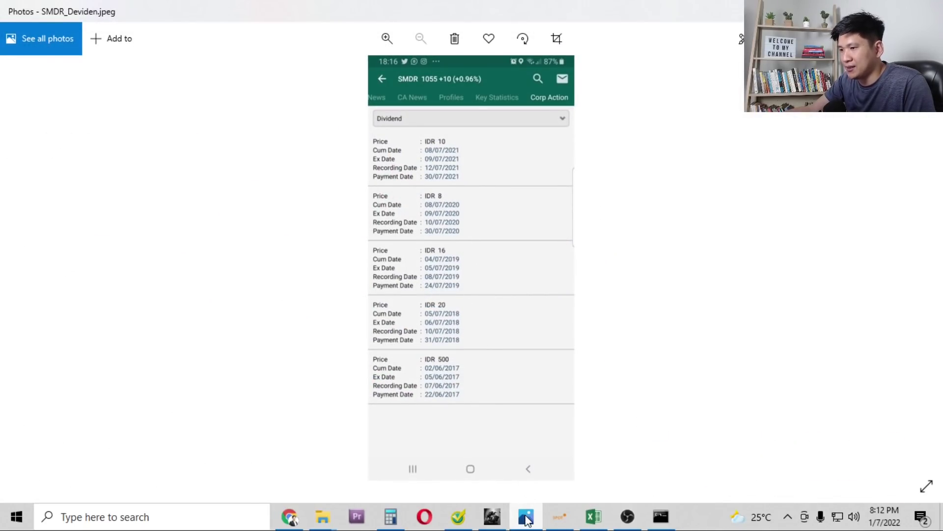
left_click(523, 523)
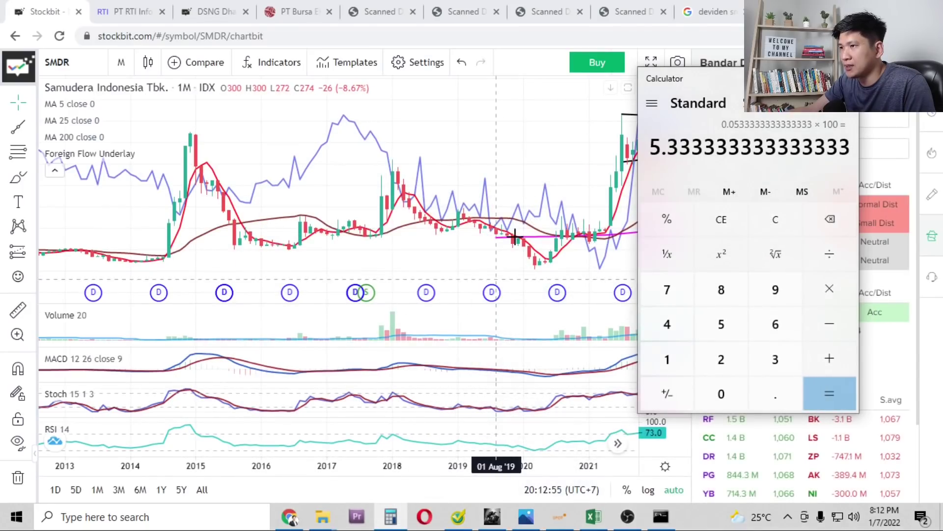
left_click(552, 116)
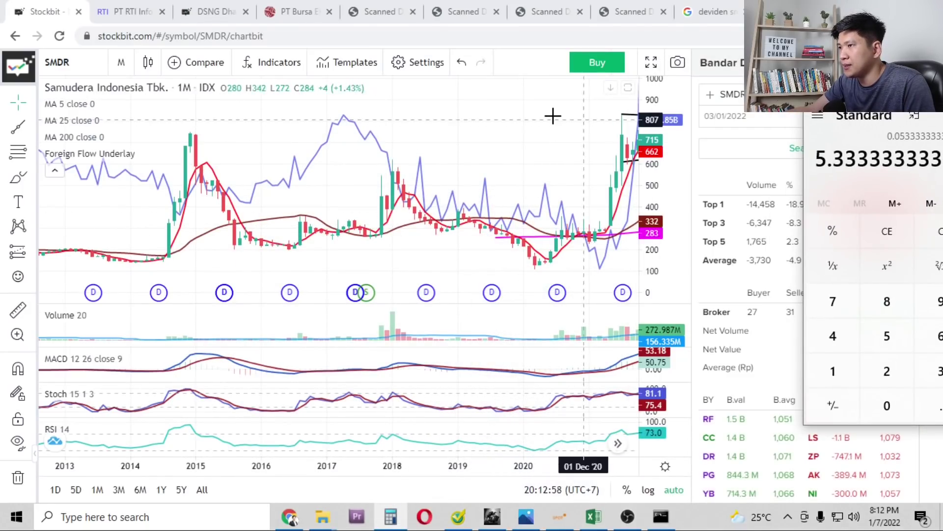
left_click_drag(511, 197, 377, 221)
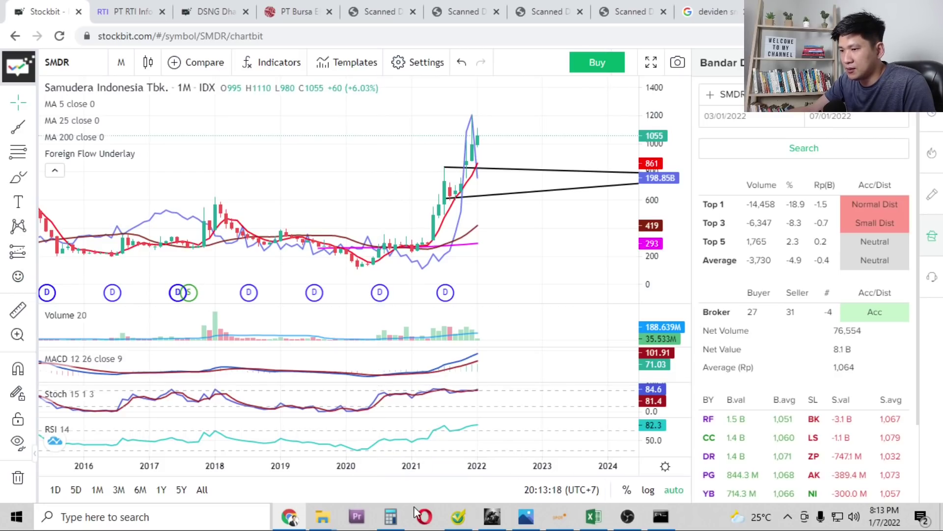
left_click(390, 516)
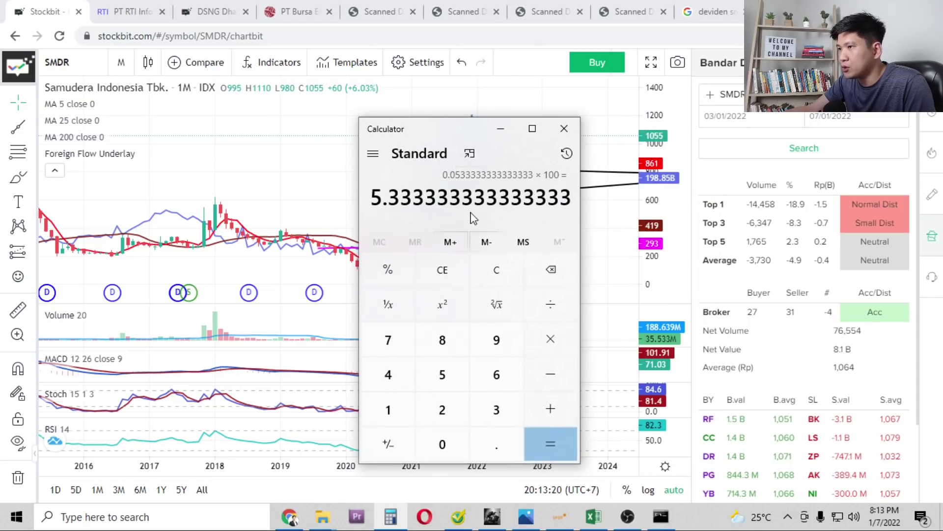
left_click(455, 339)
left_click(551, 304)
left_click(443, 407)
left_click(443, 375)
left_click(389, 375)
left_click(545, 448)
Convert the 2020 dividend yield ratio to a percentage by multiplying it by 100.
left_click(550, 338)
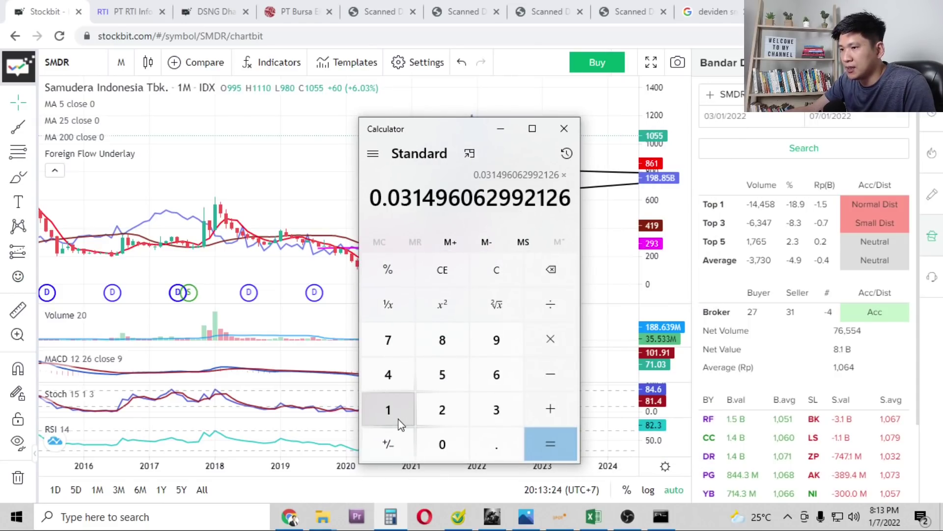
left_click(389, 413)
left_click(442, 444)
left_click(441, 444)
left_click(543, 445)
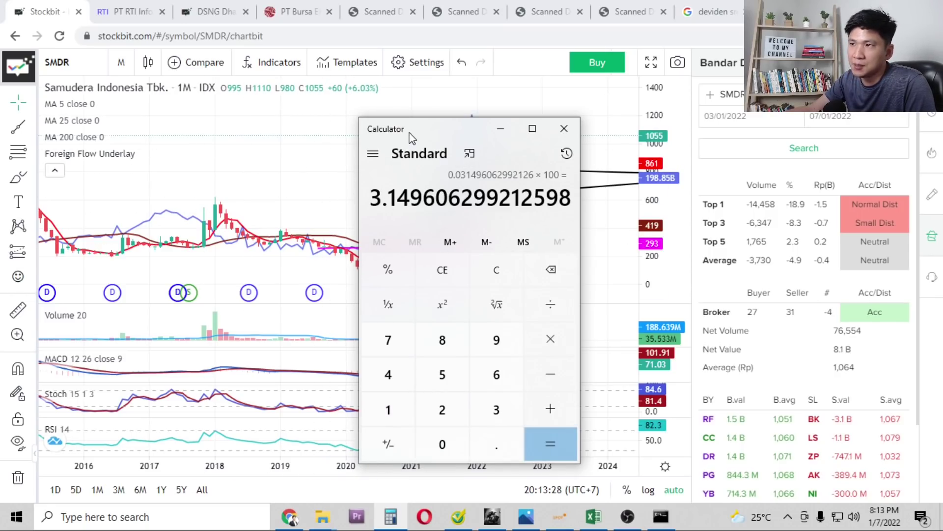
Check the 2021 payout in the dividend image and the July 2021 chart price, and divide 10 by 735 in Calculator.
left_click_drag(411, 132, 676, 132)
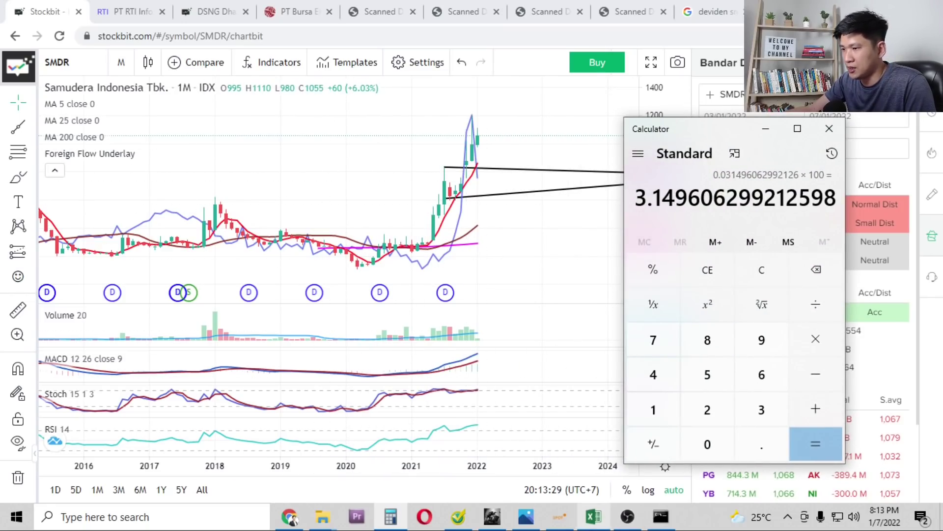
left_click(526, 516)
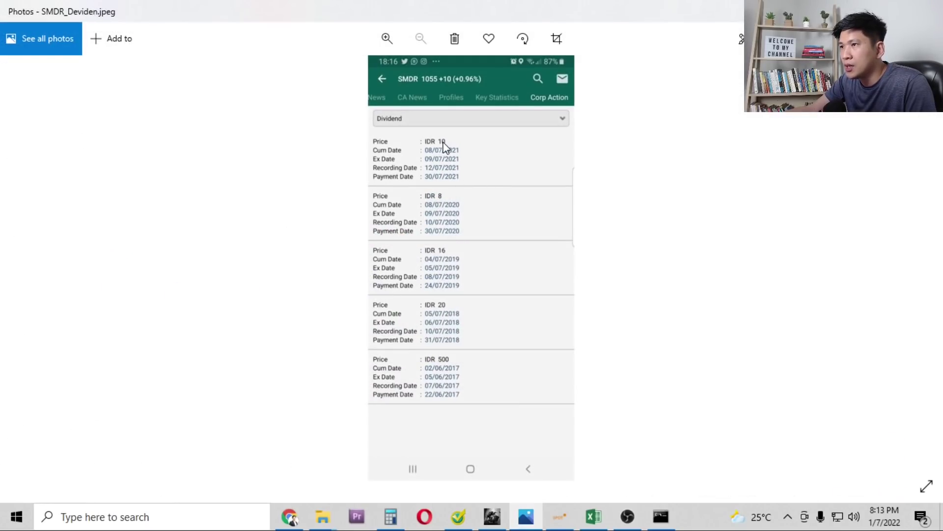
left_click(526, 517)
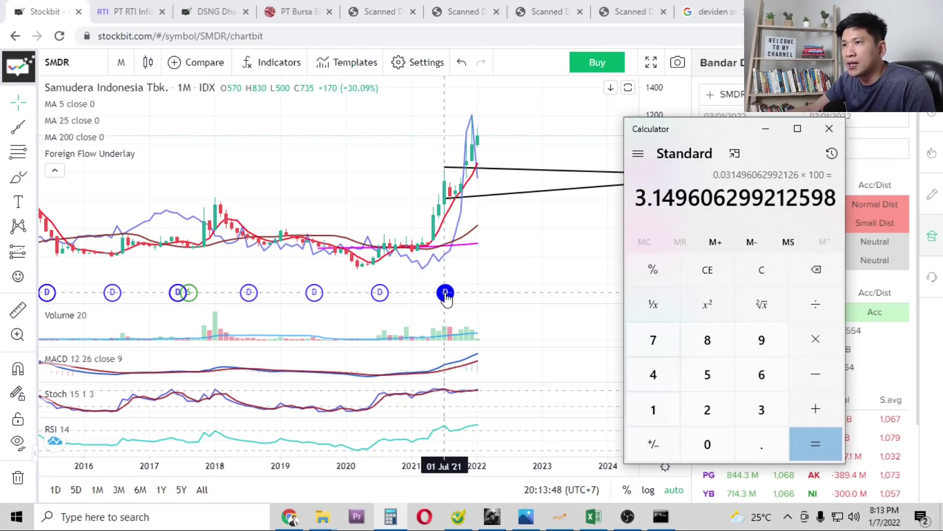
left_click(653, 409)
left_click(708, 444)
left_click(813, 309)
left_click(653, 340)
left_click(761, 409)
left_click(707, 374)
left_click(809, 434)
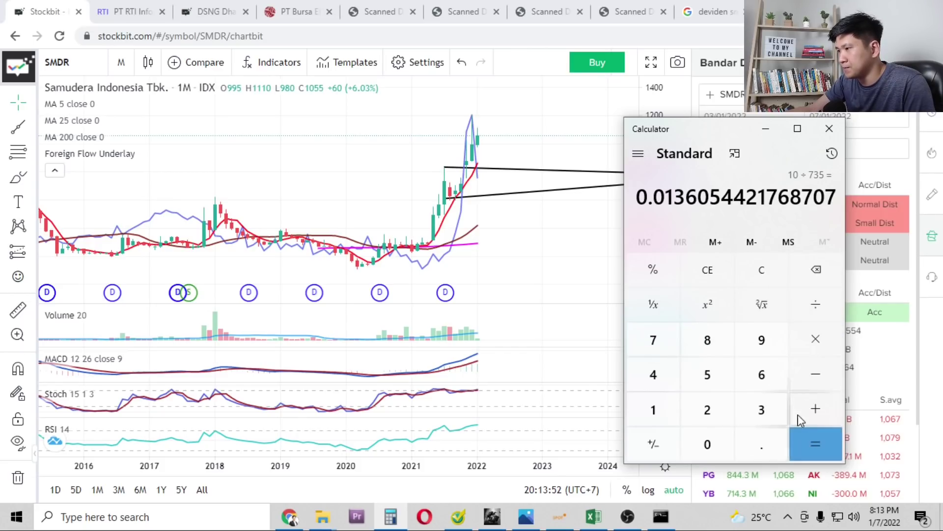
Multiply the 2021 dividend yield ratio by 100 for its percentage.
left_click(815, 340)
left_click(655, 414)
left_click(710, 442)
left_click(710, 442)
left_click(815, 444)
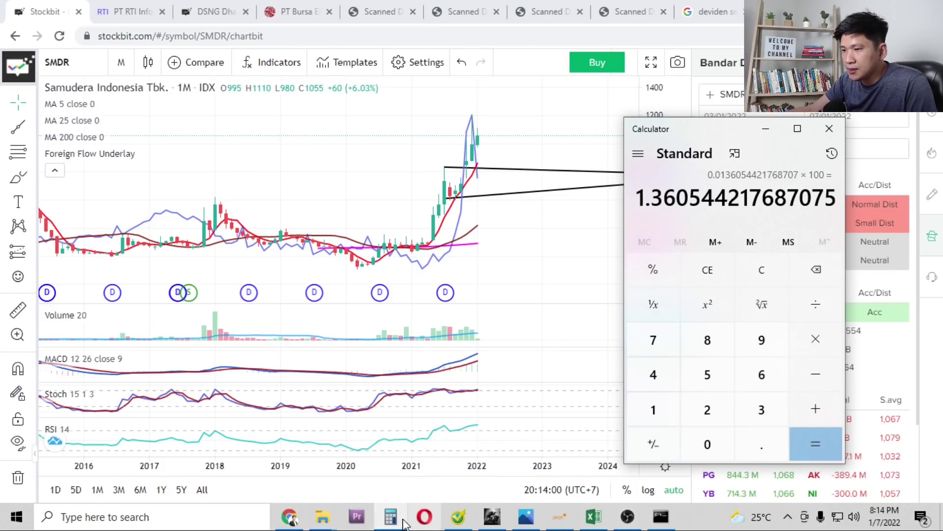
Switch to the Stock Focus fundamental report for SMDR and highlight the Net Profit row.
left_click_drag(702, 132, 585, 92)
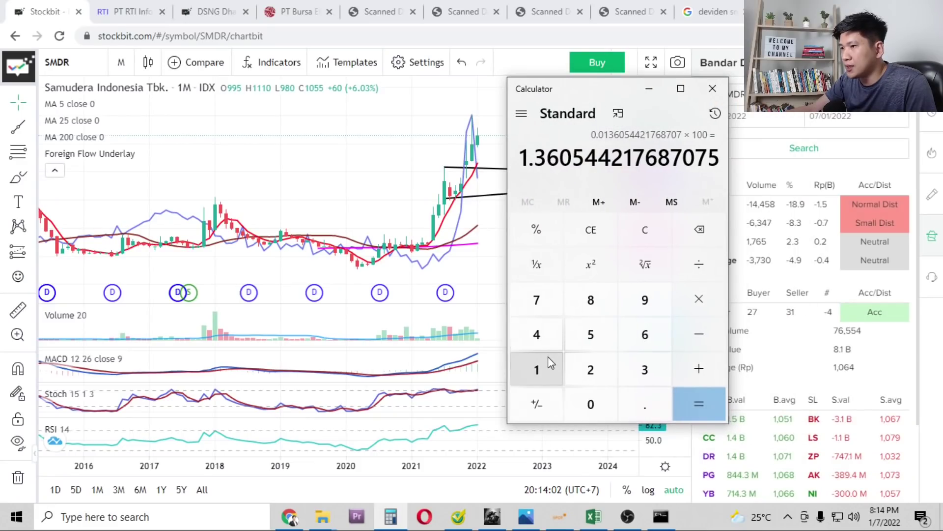
left_click(392, 515)
key("alt+Tab")
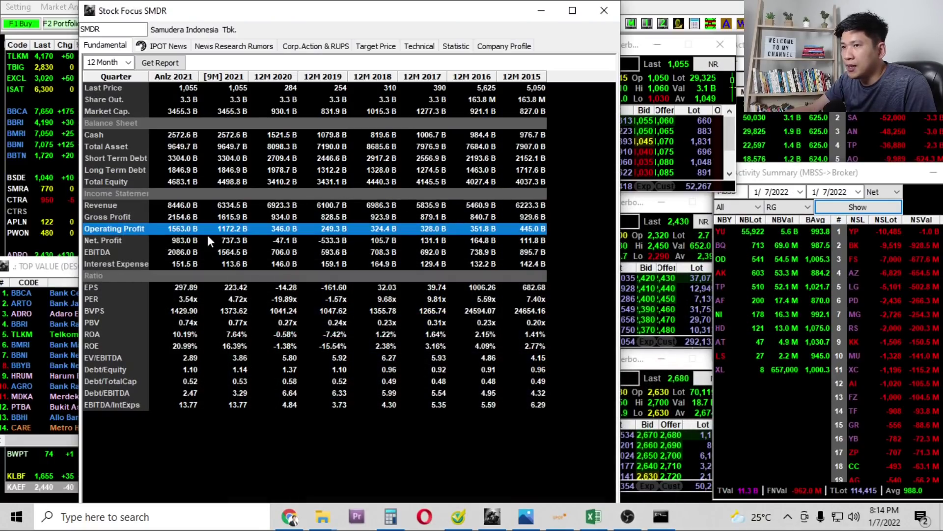
left_click(172, 242)
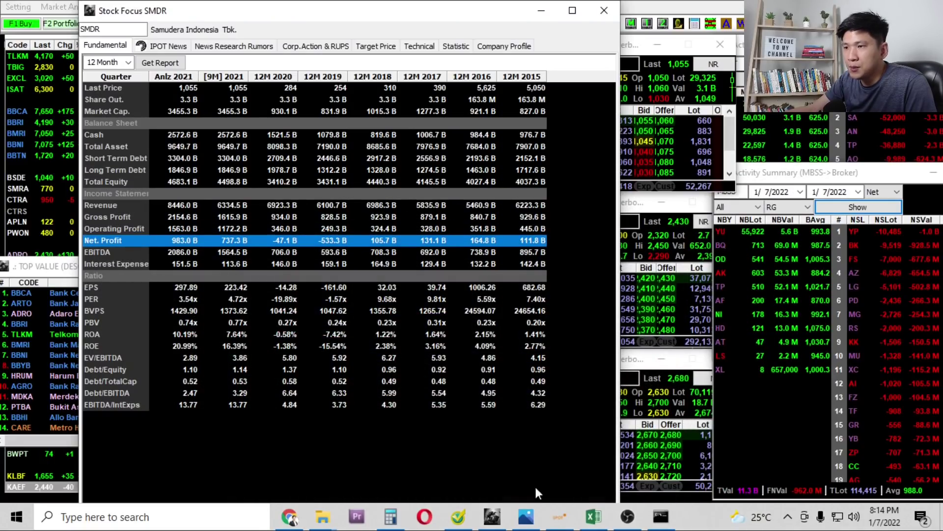
Divide the annualized 2021 net profit of 983 by 2 in Calculator to estimate a 50% payout.
left_click(391, 515)
left_click(653, 229)
left_click(643, 300)
left_click(592, 299)
left_click(636, 370)
left_click(699, 265)
left_click(591, 369)
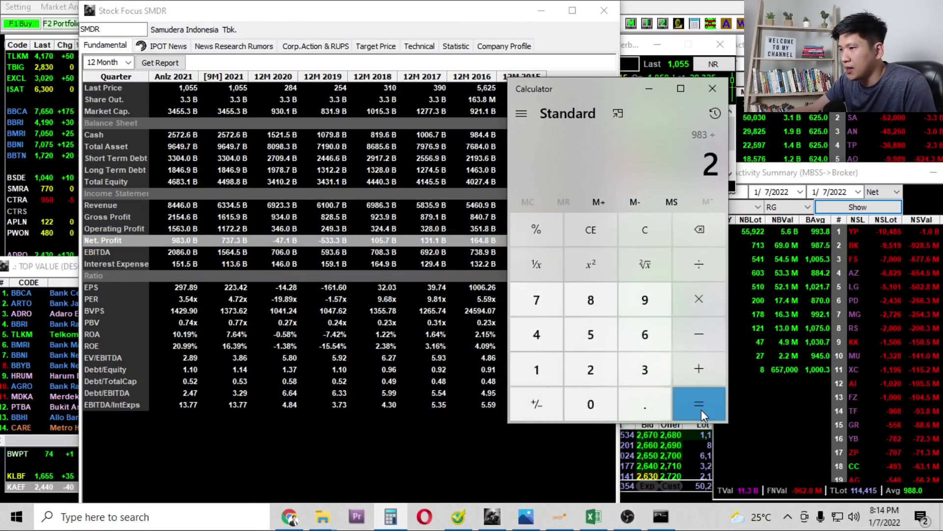
left_click(699, 404)
Divide the halved net profit by the 3.3 billion outstanding shares to get the dividend per share.
left_click(695, 267)
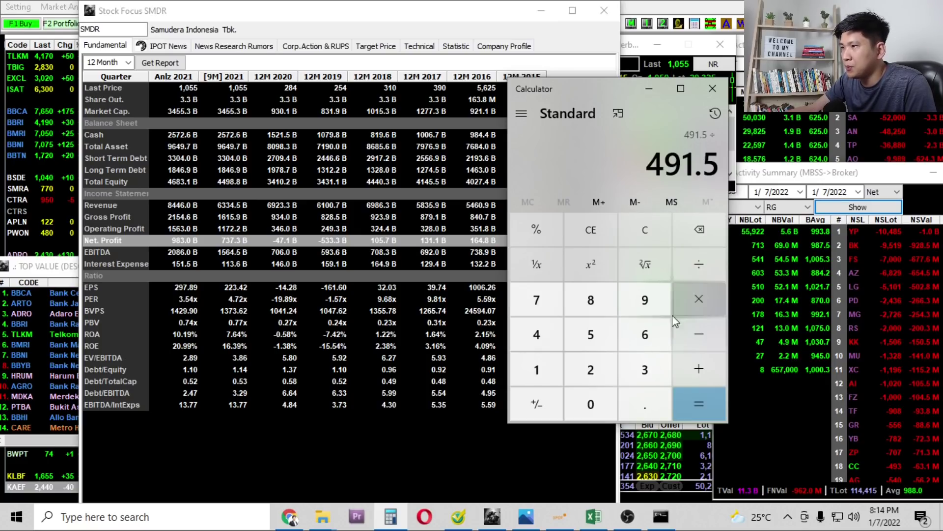
left_click(644, 370)
left_click(645, 404)
left_click(644, 369)
left_click(699, 404)
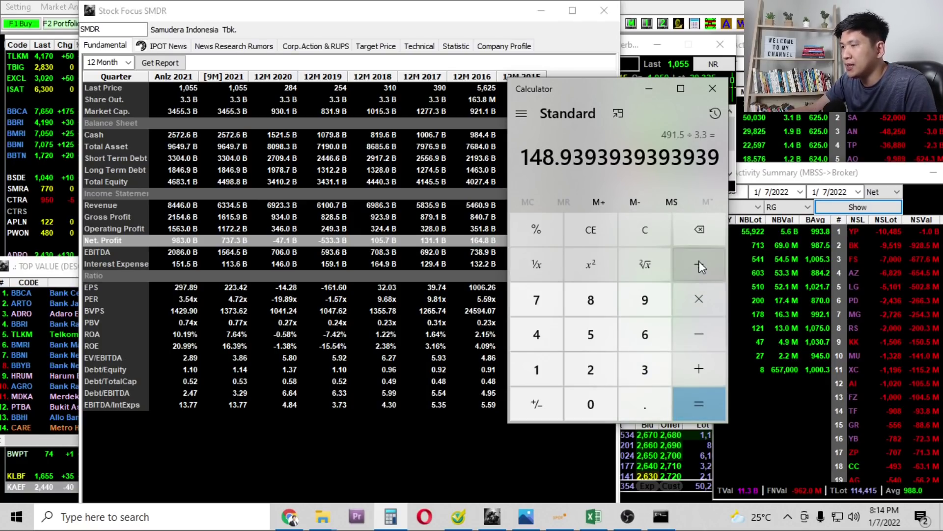
Divide the estimated dividend per share by the 1055 share price, and multiply the ratio by 100.
left_click(695, 257)
left_click(548, 376)
left_click(577, 395)
double_click(590, 337)
left_click(692, 411)
left_click(695, 300)
left_click(540, 368)
double_click(596, 401)
left_click(680, 405)
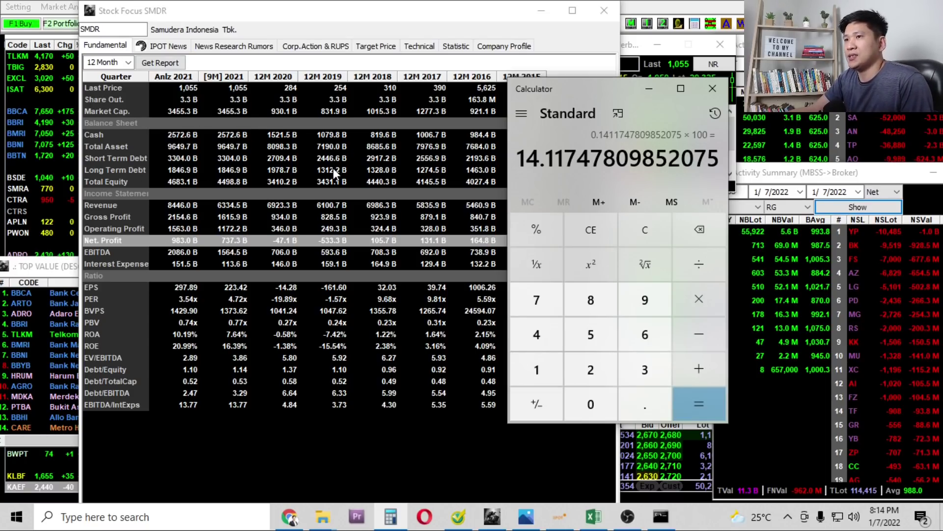
Close Calculator, switch to the DailyStockAnalysis workbook, and select SMDR's target price in the Record sheet.
left_click(711, 89)
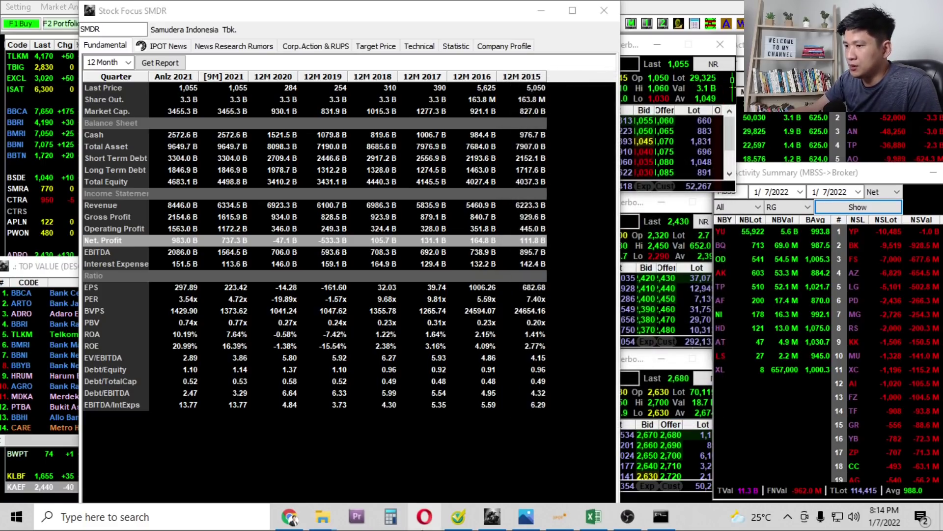
left_click(292, 519)
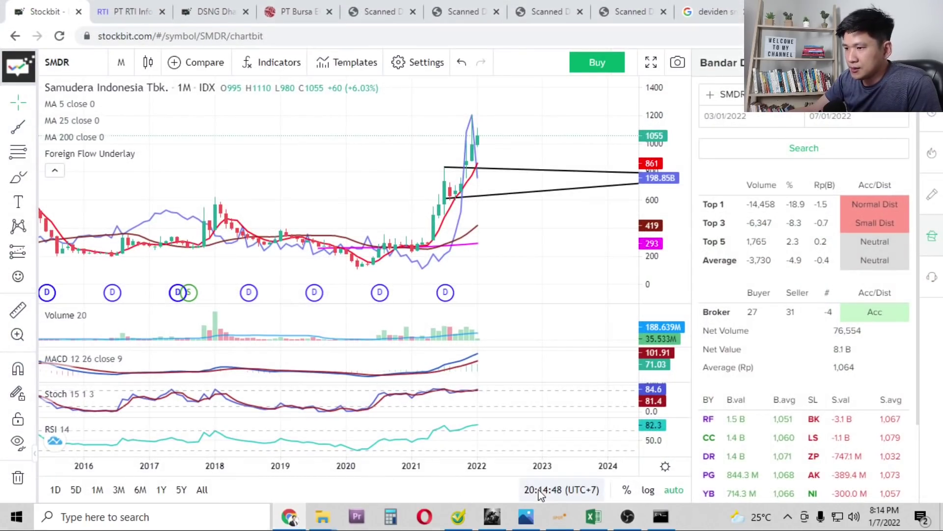
left_click(593, 516)
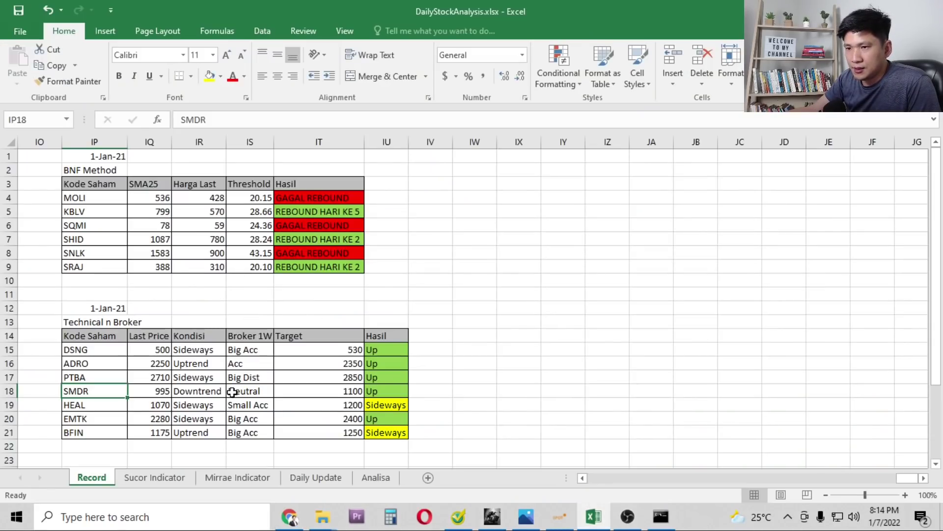
left_click(343, 393)
Recheck the SMDR chart and fundamental report, and return to the stock record workbook.
left_click(596, 516)
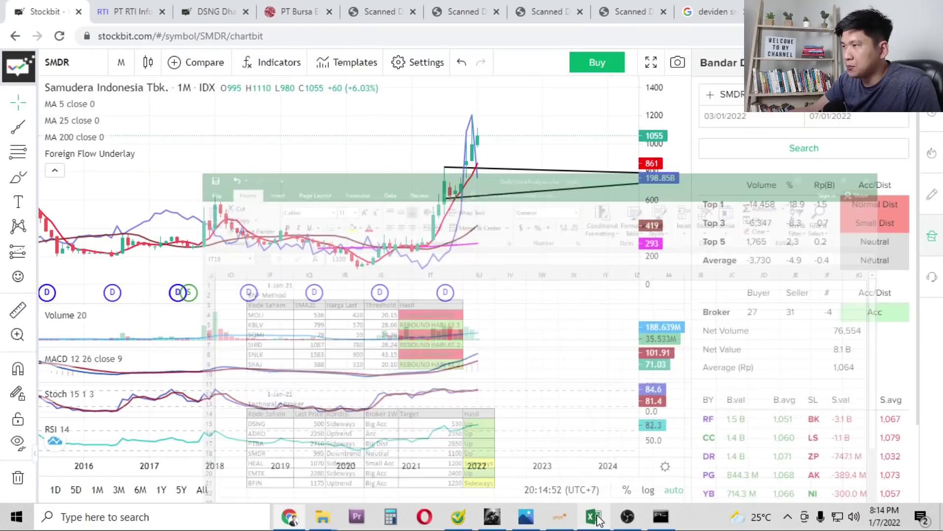
left_click(290, 517)
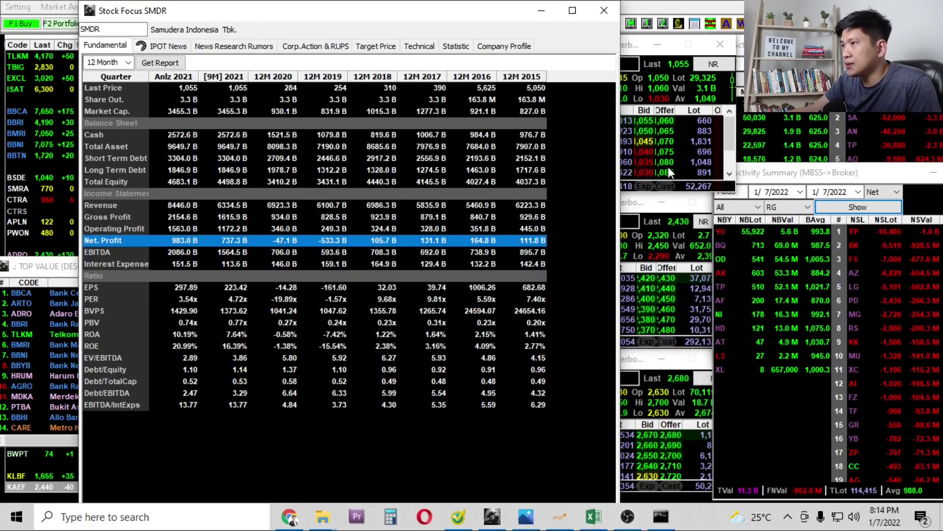
left_click(647, 79)
left_click(603, 516)
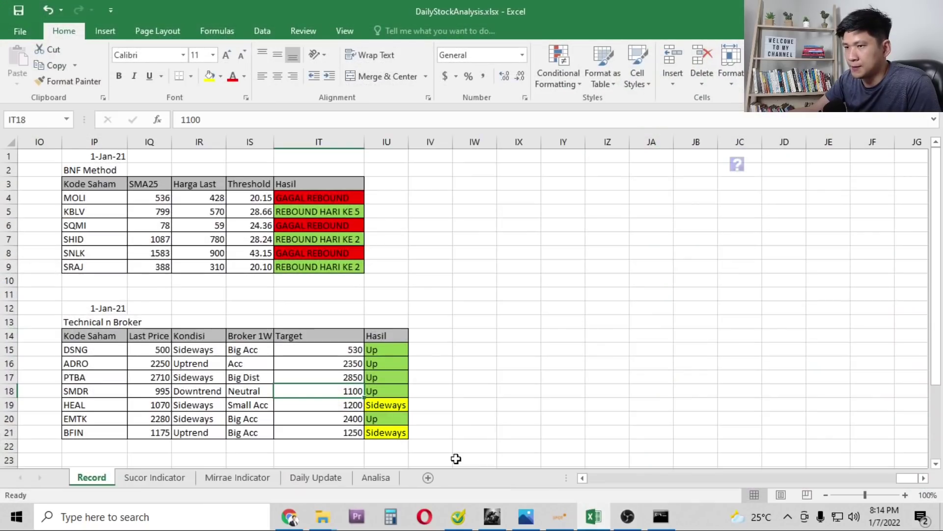
Check HEAL's code and result in the Technical n Broker table, and select the EMTK code.
left_click(124, 404)
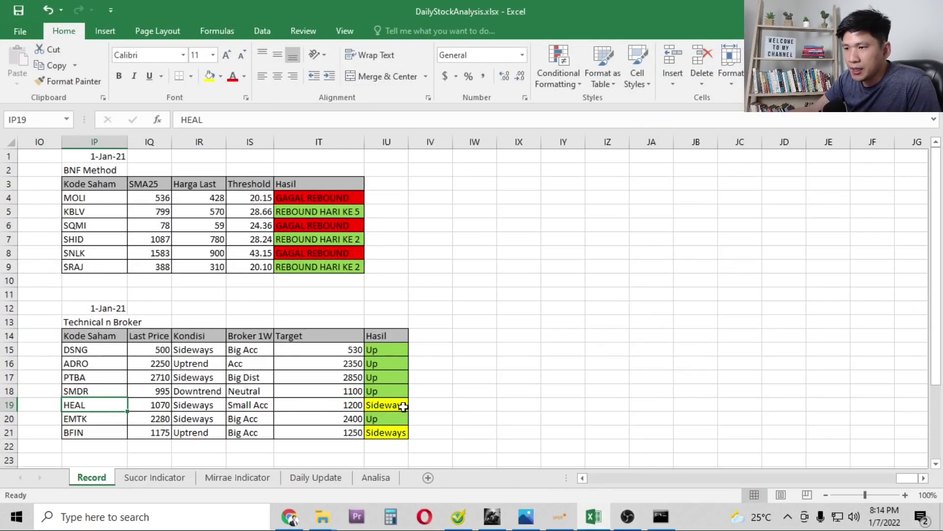
left_click(381, 404)
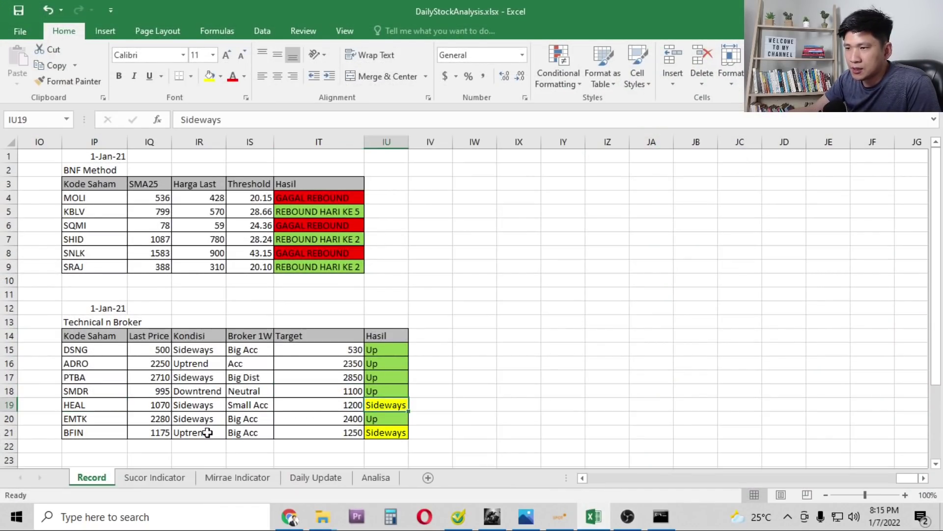
left_click(87, 417)
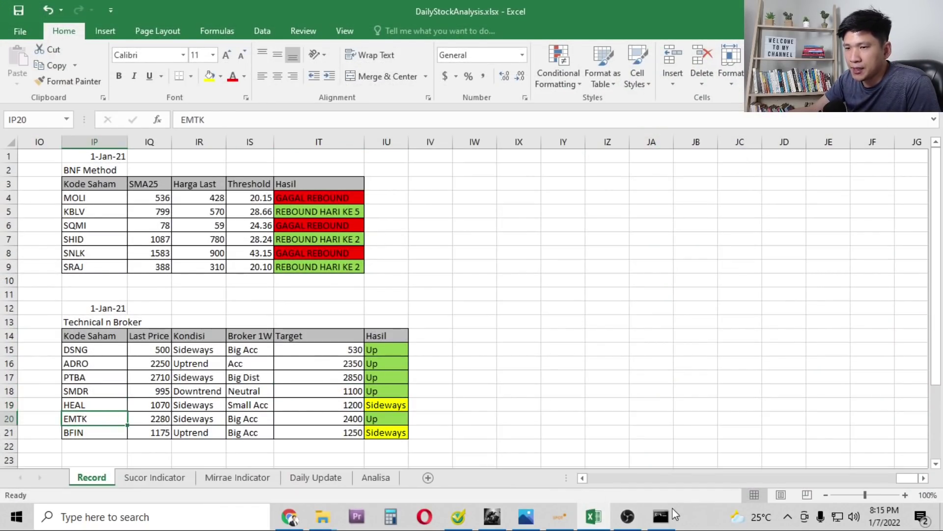
Switch to the IPOT trading platform and load EMTK in the order book showing SMDR.
left_click(492, 516)
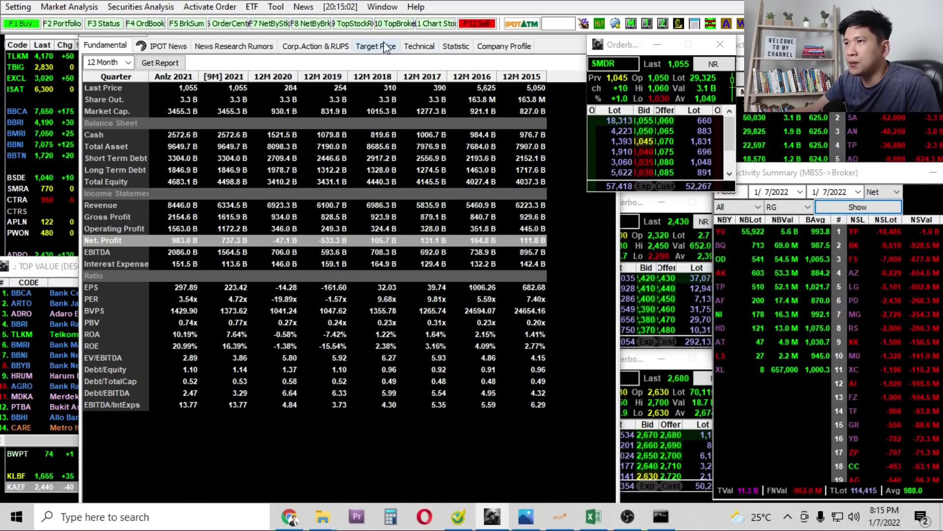
left_click(610, 63)
type("EASTMTK")
key("Return")
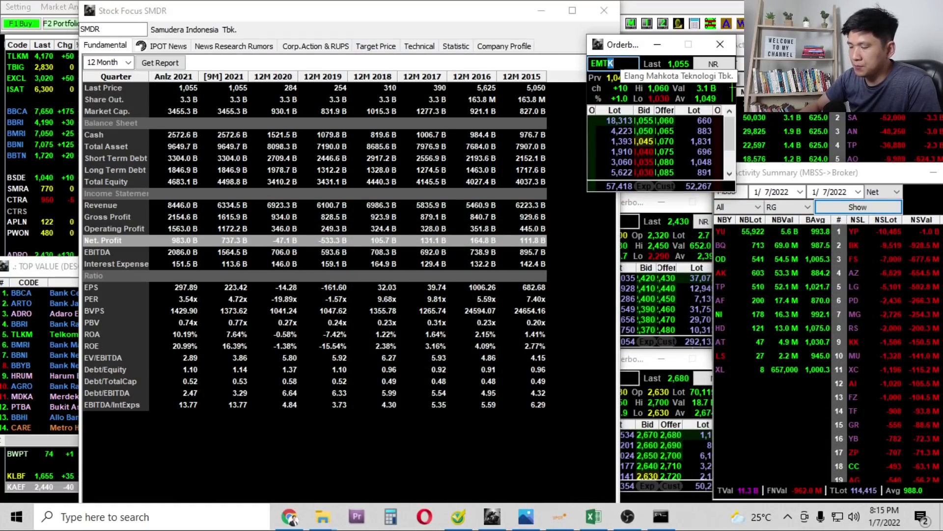
Return to the DailyStockAnalysis workbook and check EMTK's target price and BFIN's result in the Record sheet.
left_click(593, 515)
left_click(328, 420)
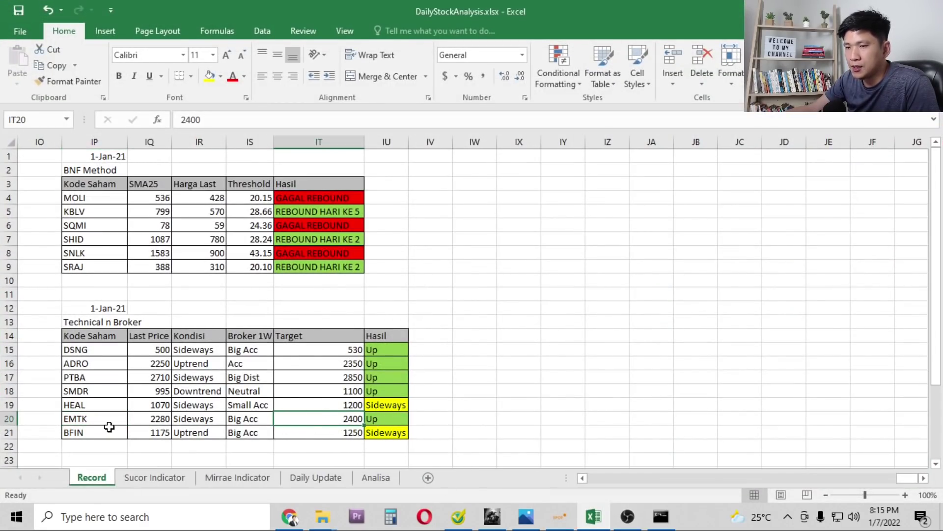
left_click(83, 432)
left_click(366, 436)
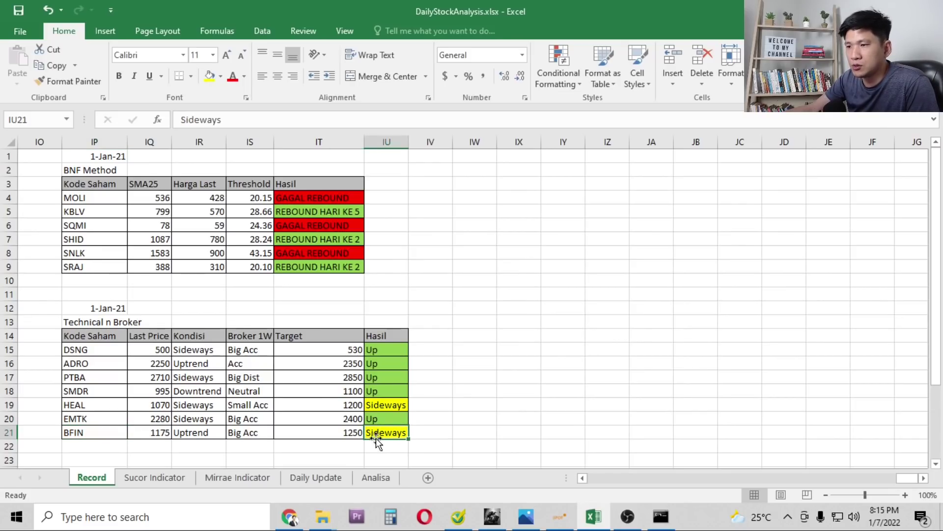
Recheck SMDR's fundamental report in IPOT and its chart in Stockbit, and close the Stock Focus window.
left_click(606, 523)
left_click_drag(480, 17, 598, 73)
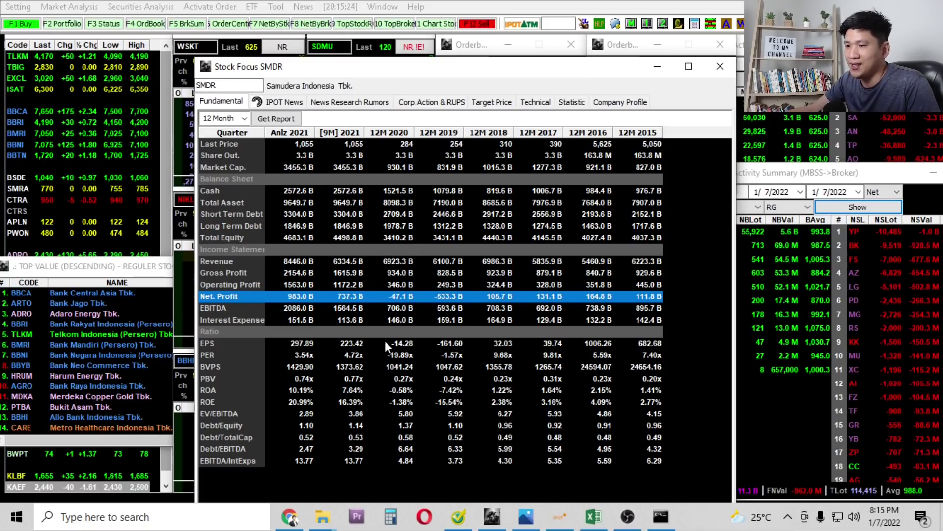
left_click(290, 519)
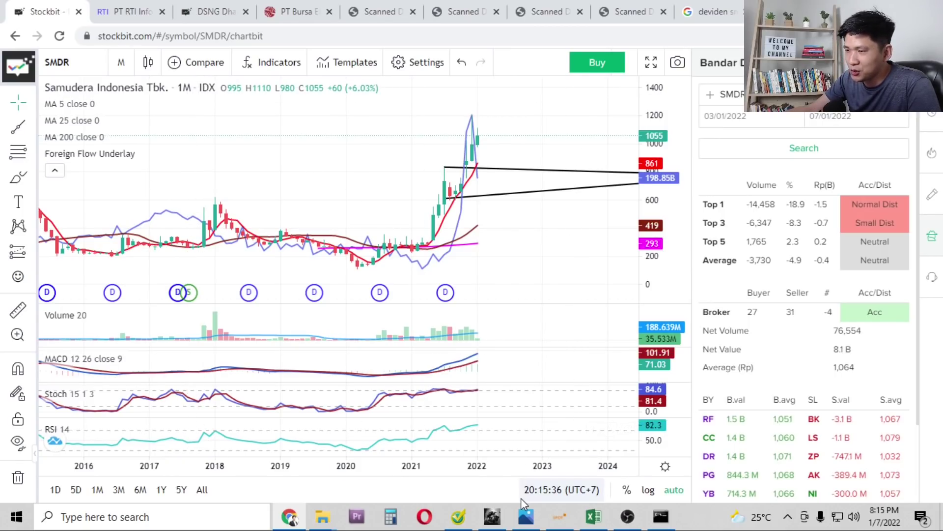
mouse_move(527, 516)
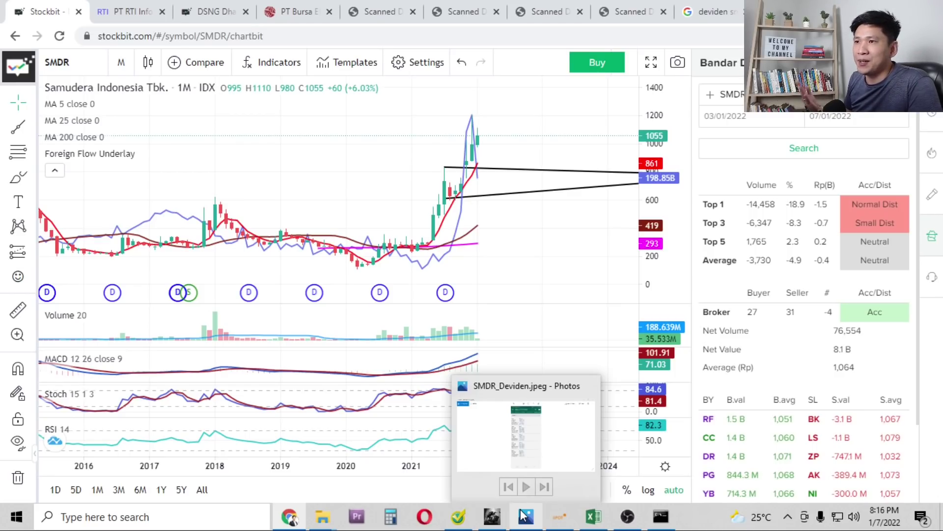
left_click(289, 516)
left_click(721, 64)
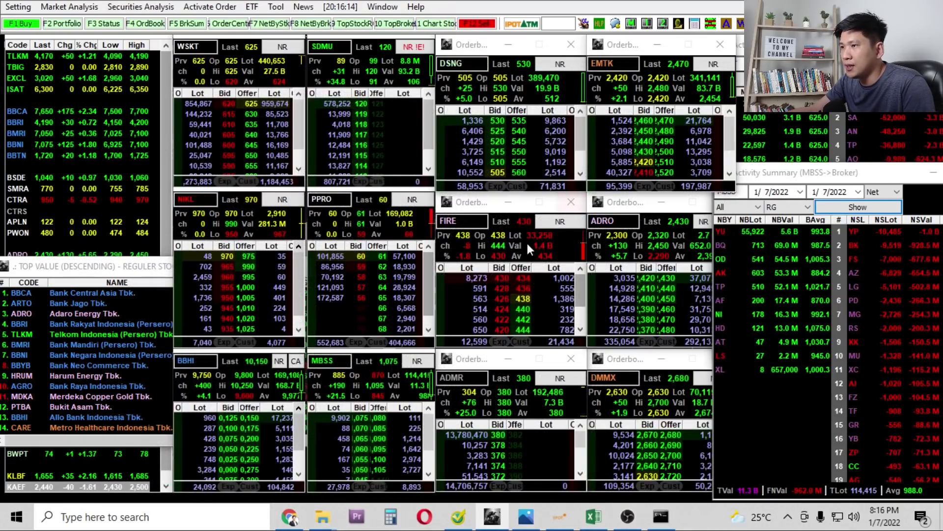
Load ADMR in the order book showing EMTK, and widen its bid-side Lot column.
left_click(609, 63)
type("ADMR")
key("Return")
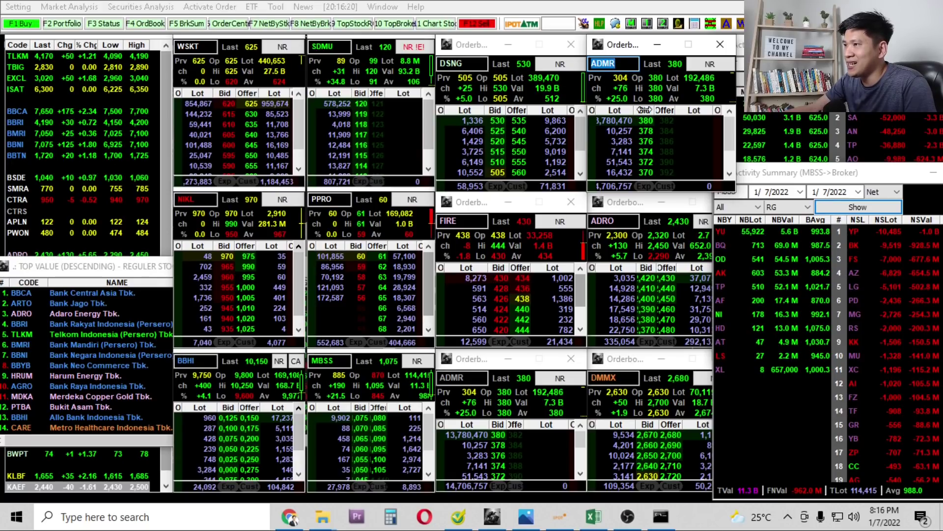
left_click_drag(634, 112, 645, 112)
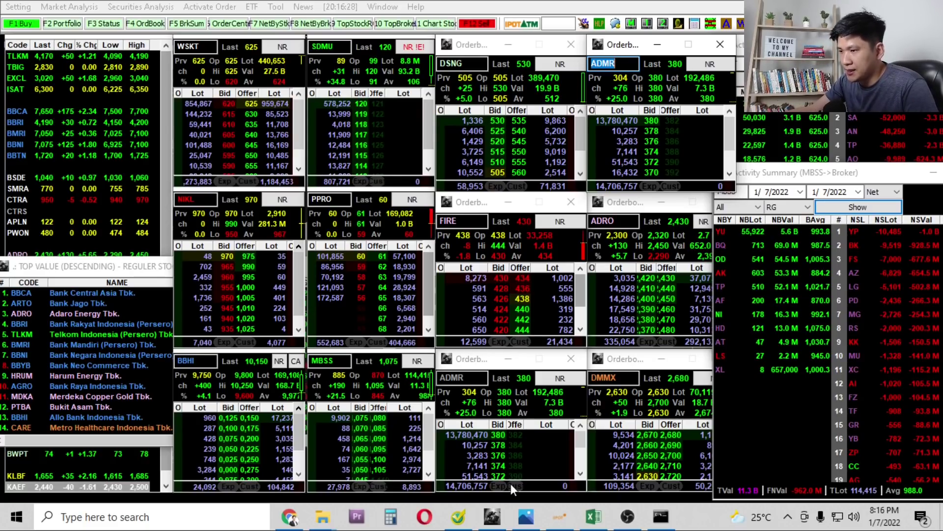
Open ADMR1.png from the 7 Jan 2022 folder to view the ADMR notes, and return to the folder.
mouse_move(519, 521)
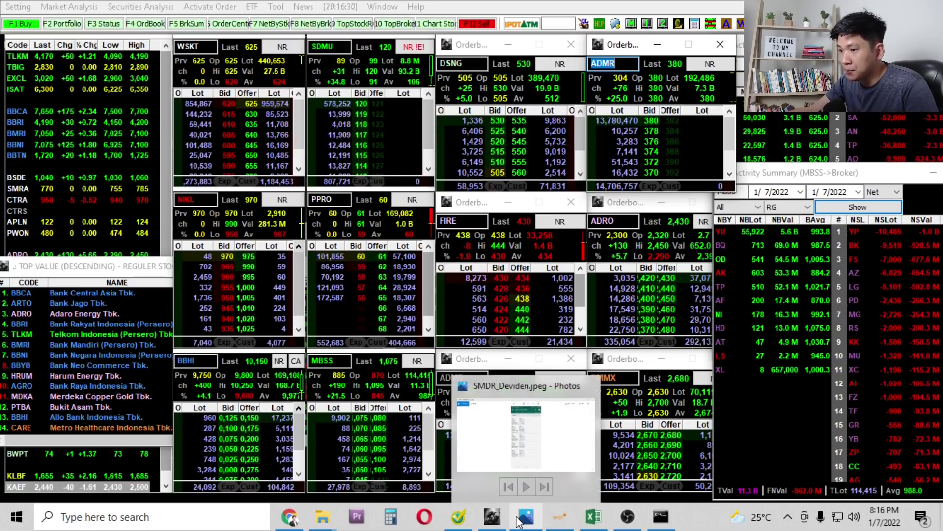
mouse_move(323, 517)
left_click(283, 479)
double_click(178, 176)
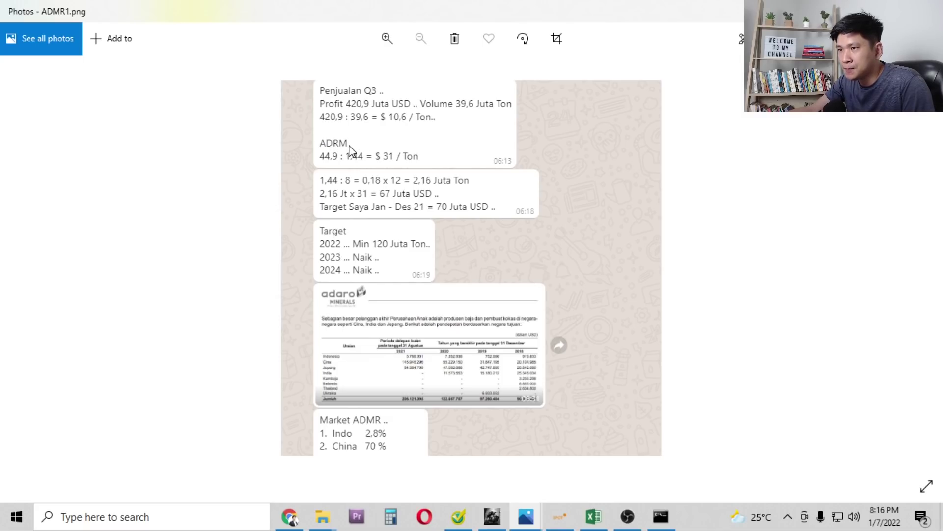
key("alt+F4")
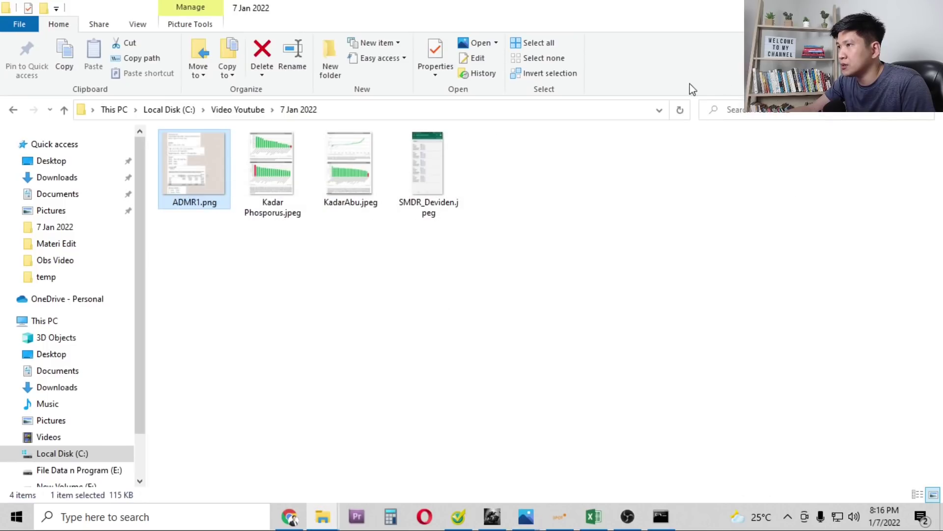
Switch back to the trading platform, and bring up the ADMR1.png image again in Photos.
key("alt+Tab")
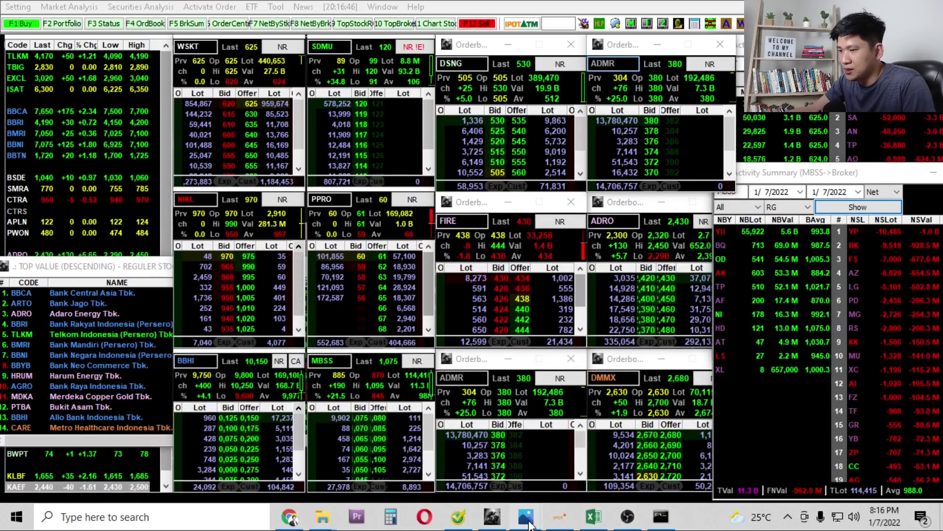
mouse_move(526, 516)
left_click(513, 384)
left_click(506, 422)
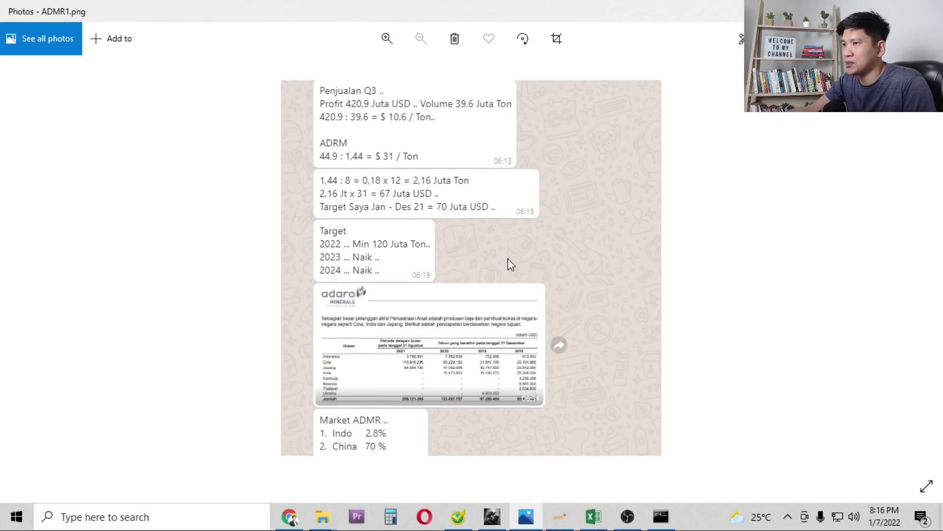
Open Kadar Phosporus.jpeg from the 7 Jan 2022 folder to examine Lampunut coal's phosphorus and vitrinite charts.
mouse_move(325, 517)
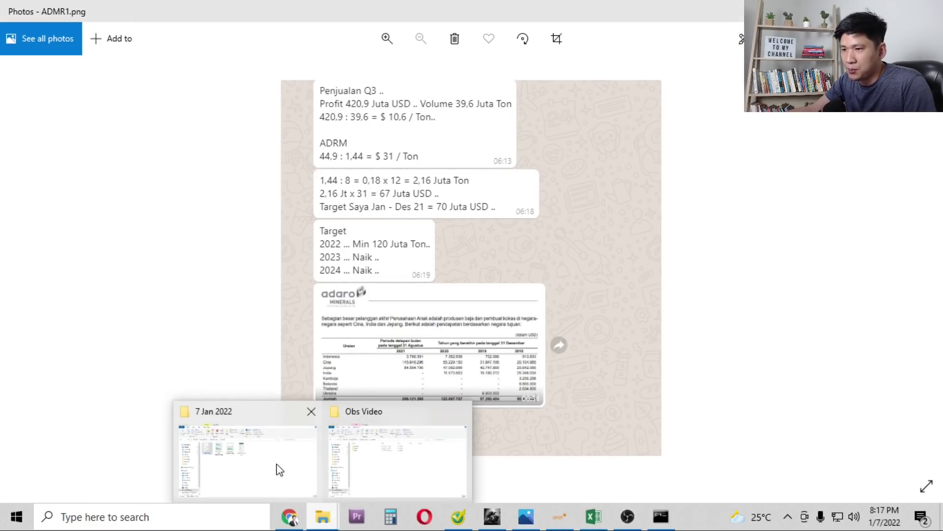
left_click(269, 466)
double_click(254, 171)
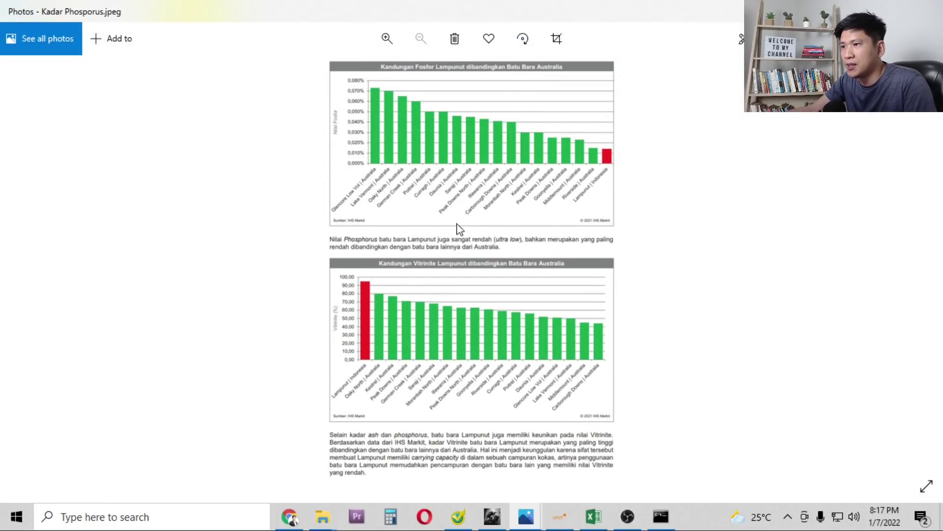
Open KadarAbu.jpeg to examine Lampunut coal's cost curve and ash content charts, and return to the folder.
key("alt+F4")
double_click(353, 160)
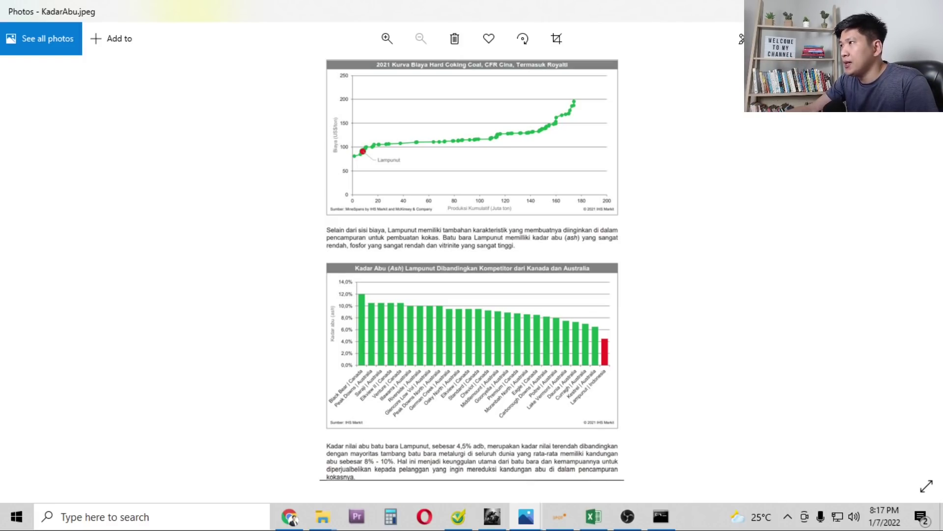
key("alt+Tab")
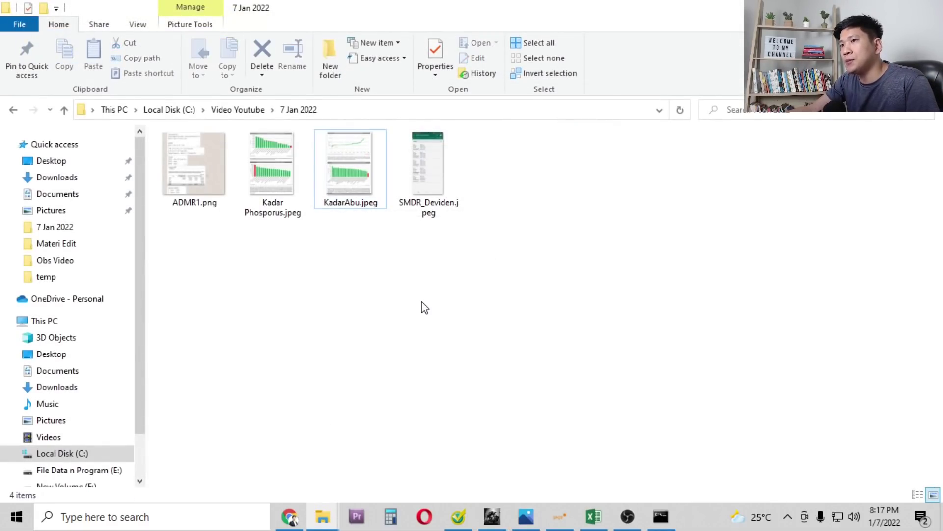